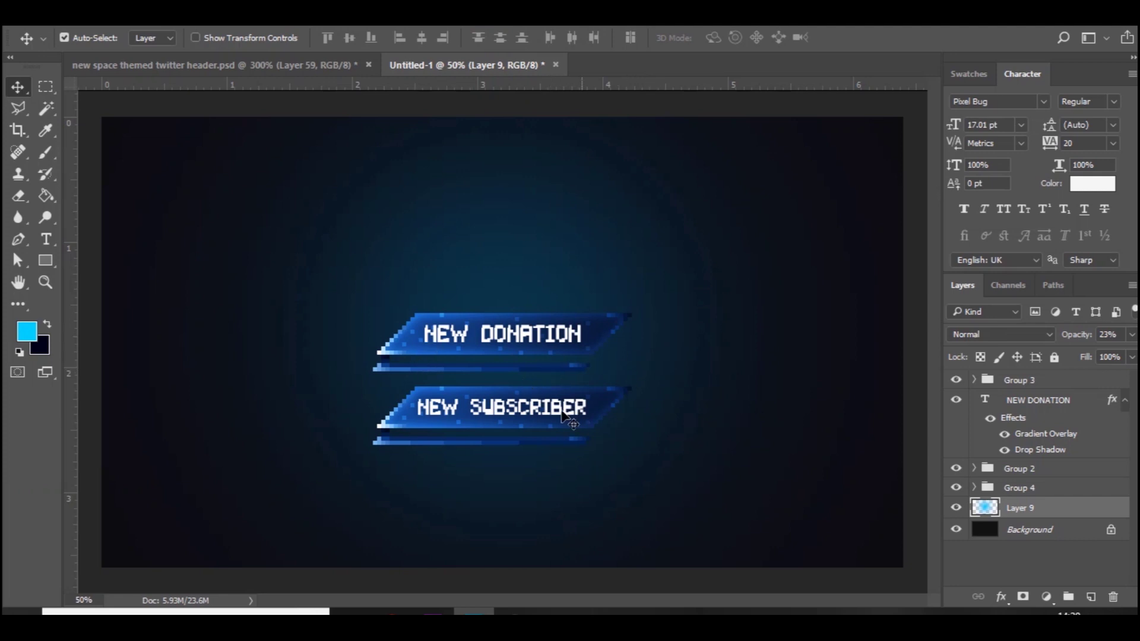
# - Create a new 1920×1080 pixel document
pyautogui.hotkey('ctrl', '+')
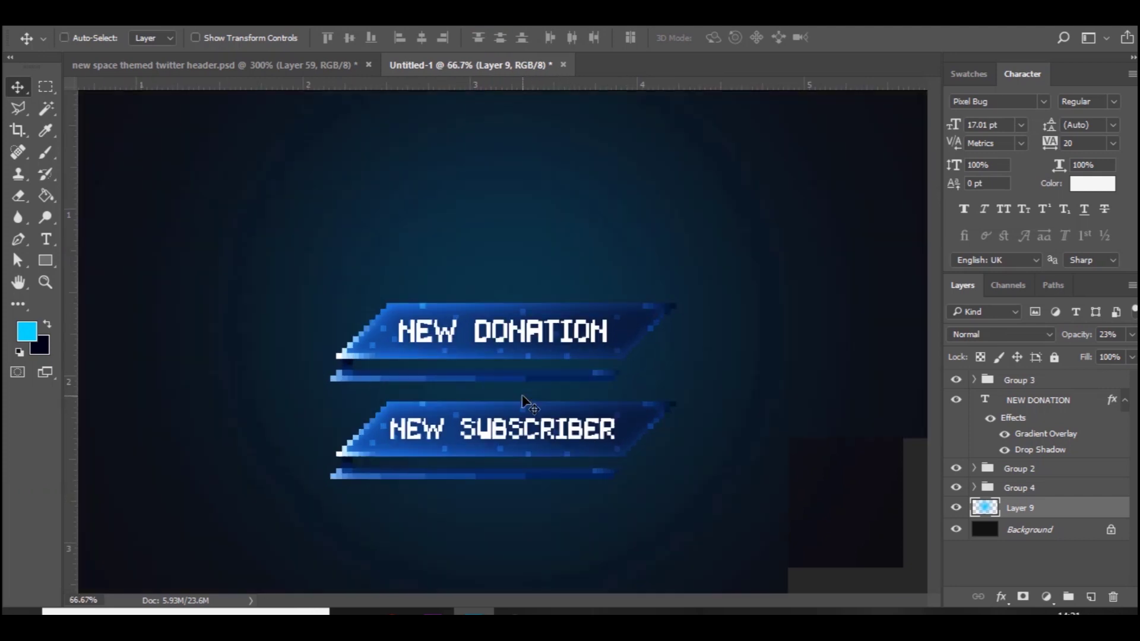
pyautogui.hotkey('ctrl', '+')
pyautogui.hotkey('ctrl', '-')
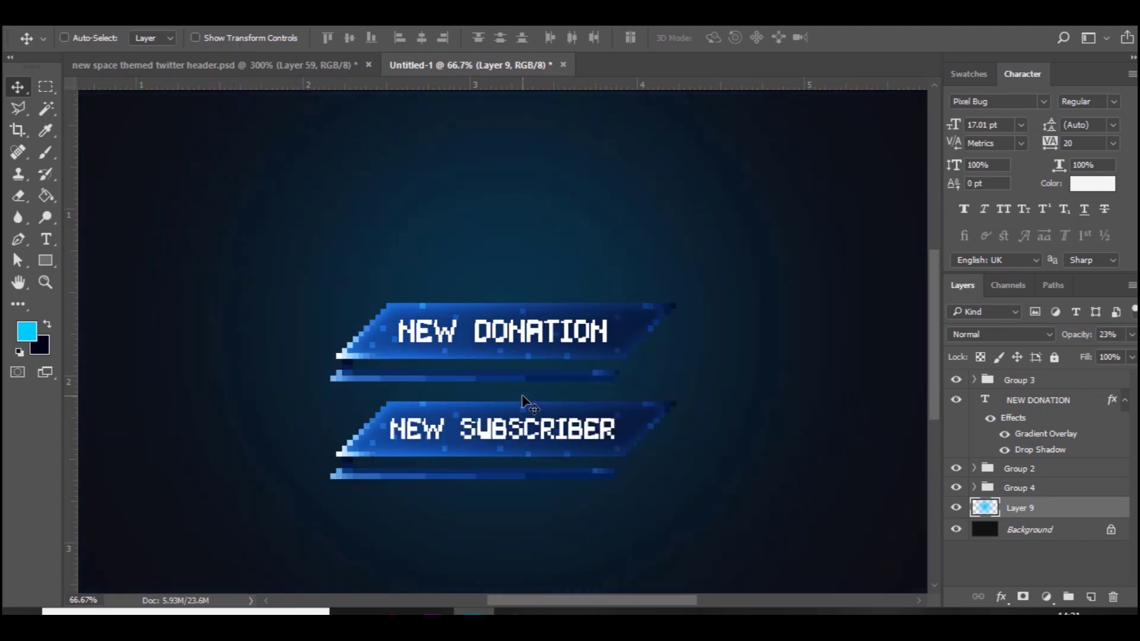
pyautogui.hotkey('ctrl', '-')
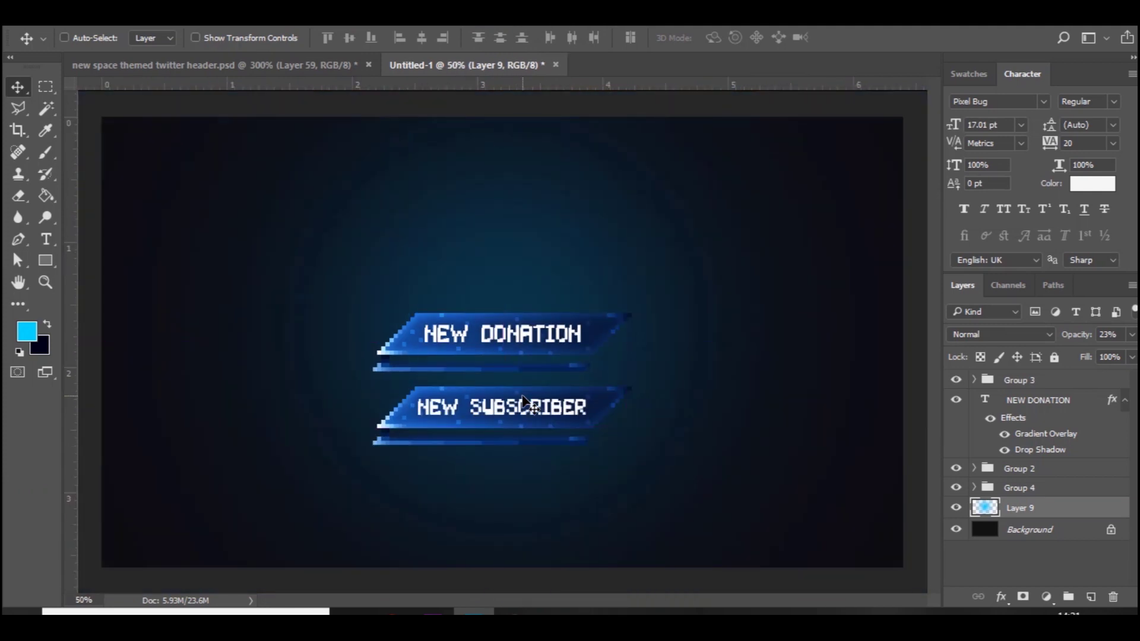
pyautogui.hotkey('ctrl', '-')
pyautogui.hotkey('ctrl', '+')
pyautogui.click(51, 26)
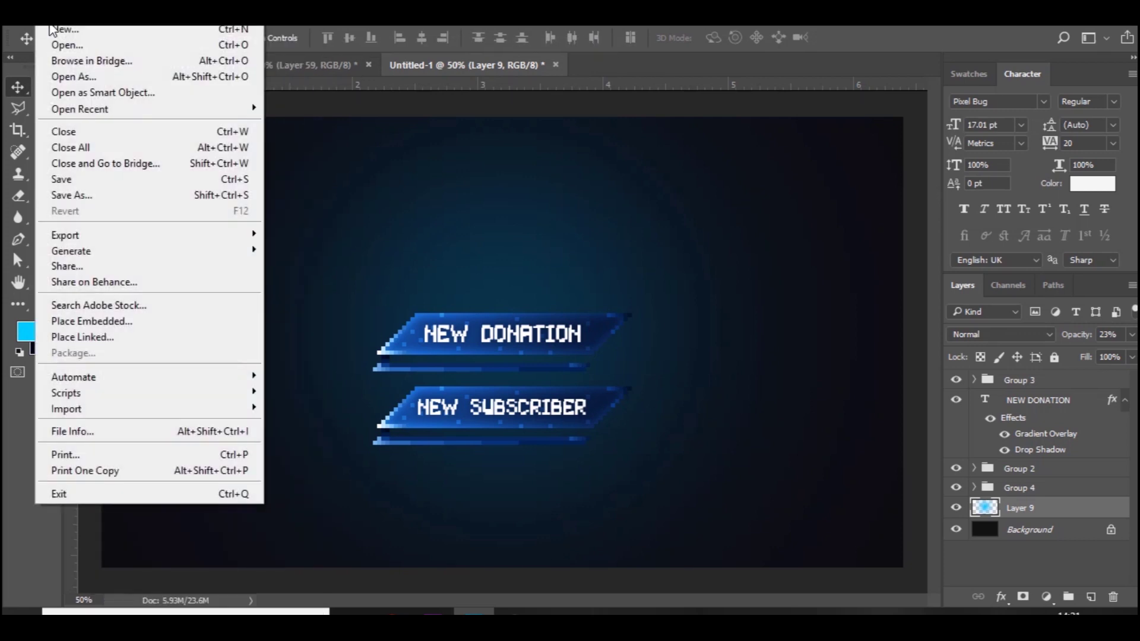
pyautogui.click(59, 30)
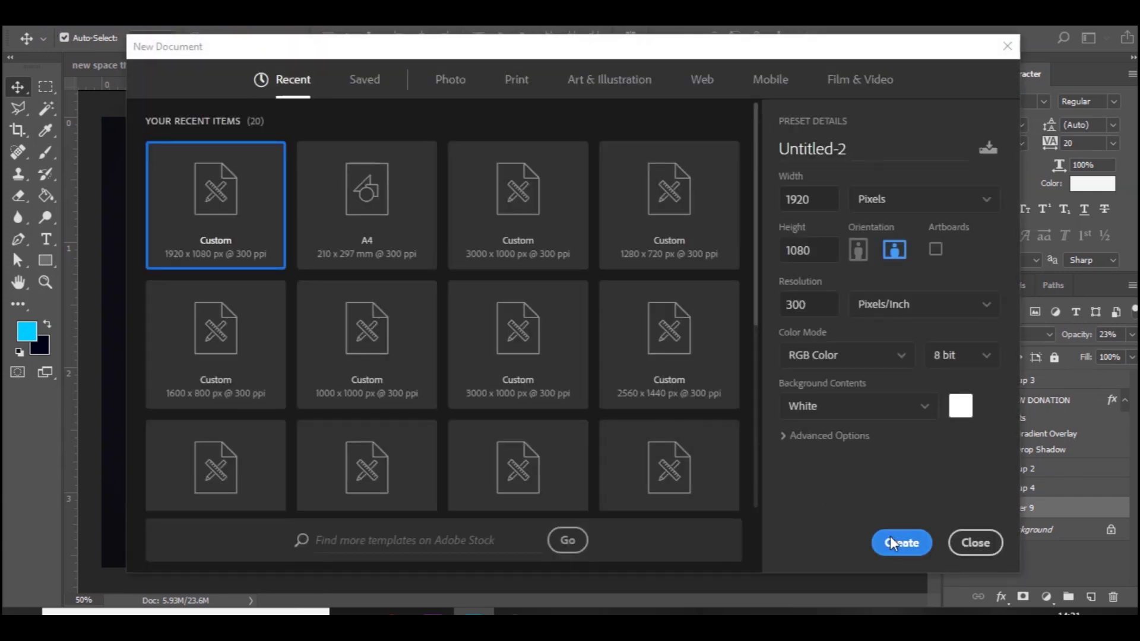
pyautogui.click(893, 542)
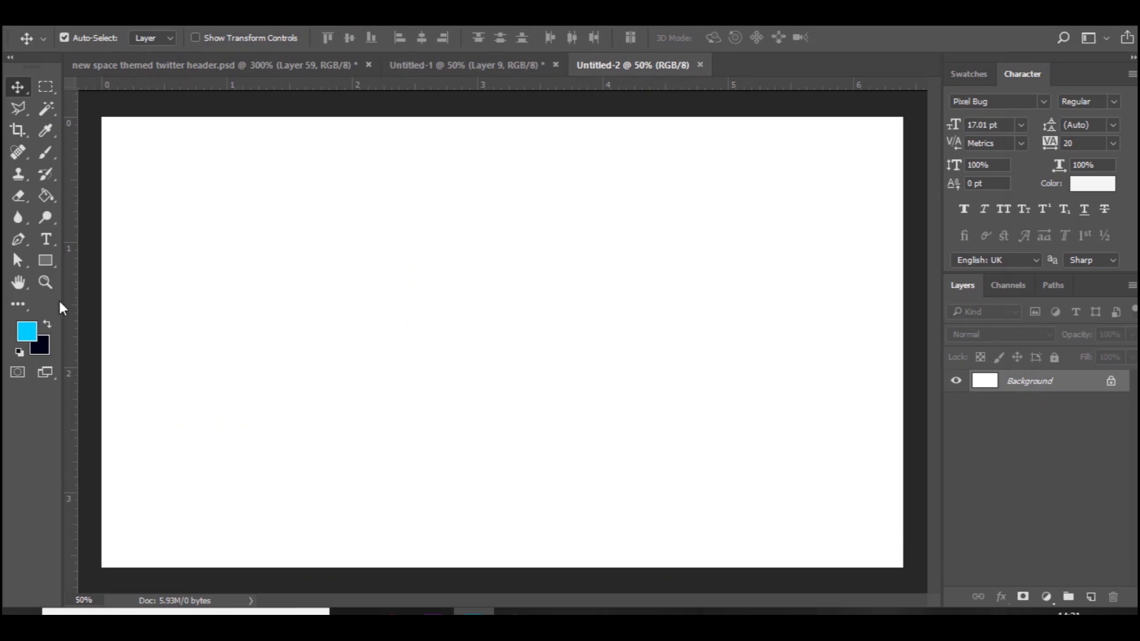
# - Fill the canvas with the near-black navy colour #00000f
pyautogui.click(47, 325)
pyautogui.click(27, 331)
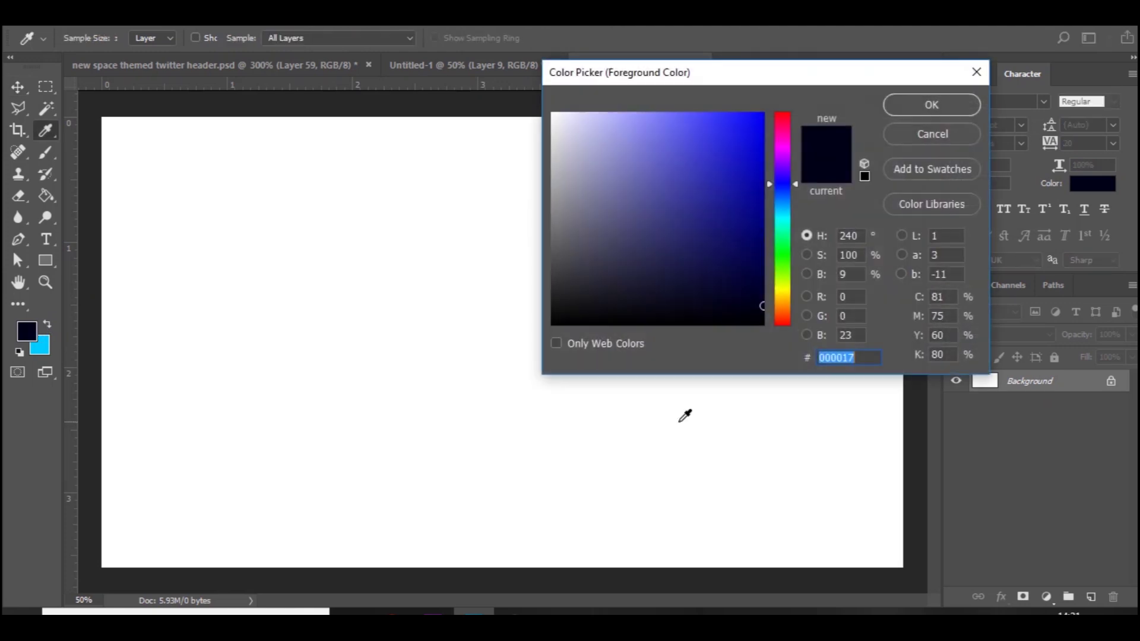
pyautogui.moveTo(611, 291); pyautogui.dragTo(762, 311)
pyautogui.press('Return')
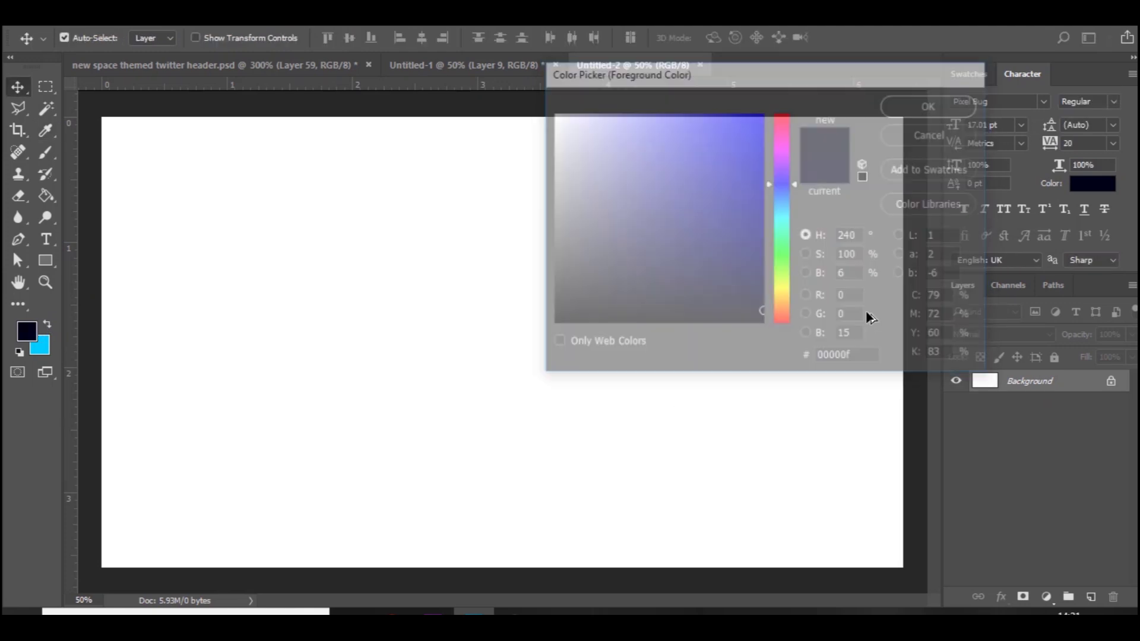
pyautogui.hotkey('alt', 'BackSpace')
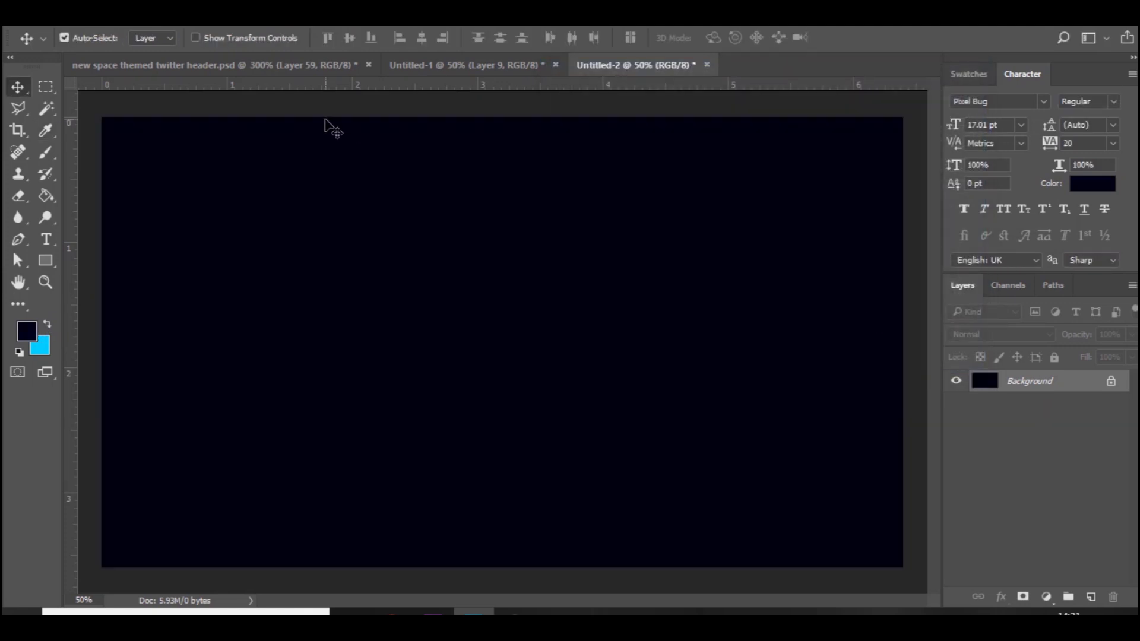
# - Resize the image to 192×108 px using Nearest Neighbor
pyautogui.click(106, 13)
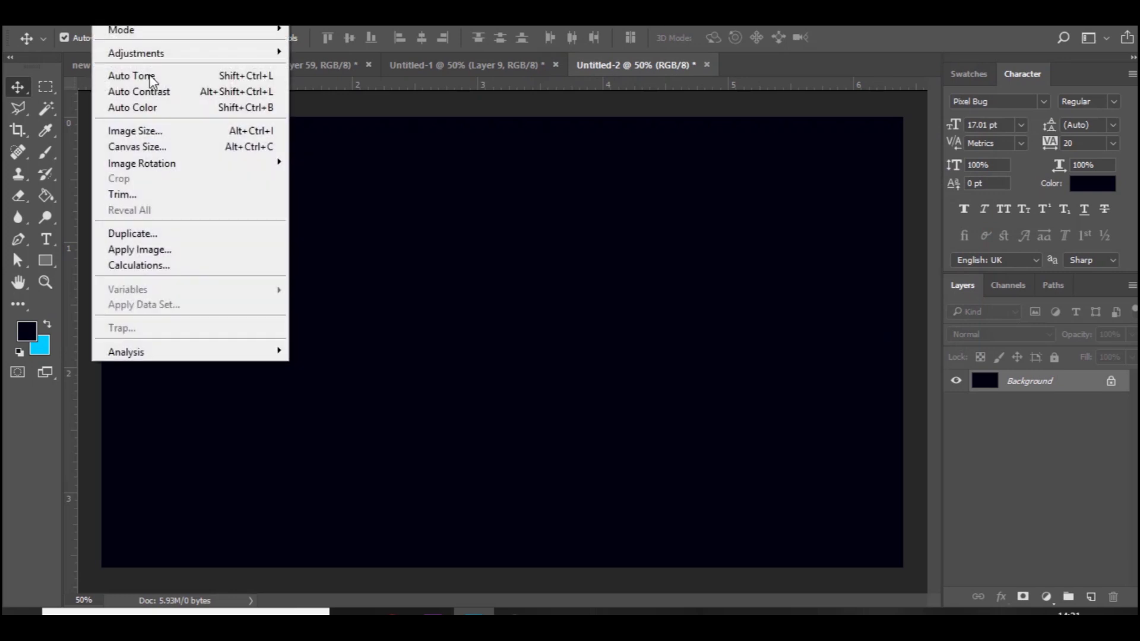
pyautogui.click(153, 128)
pyautogui.click(689, 219)
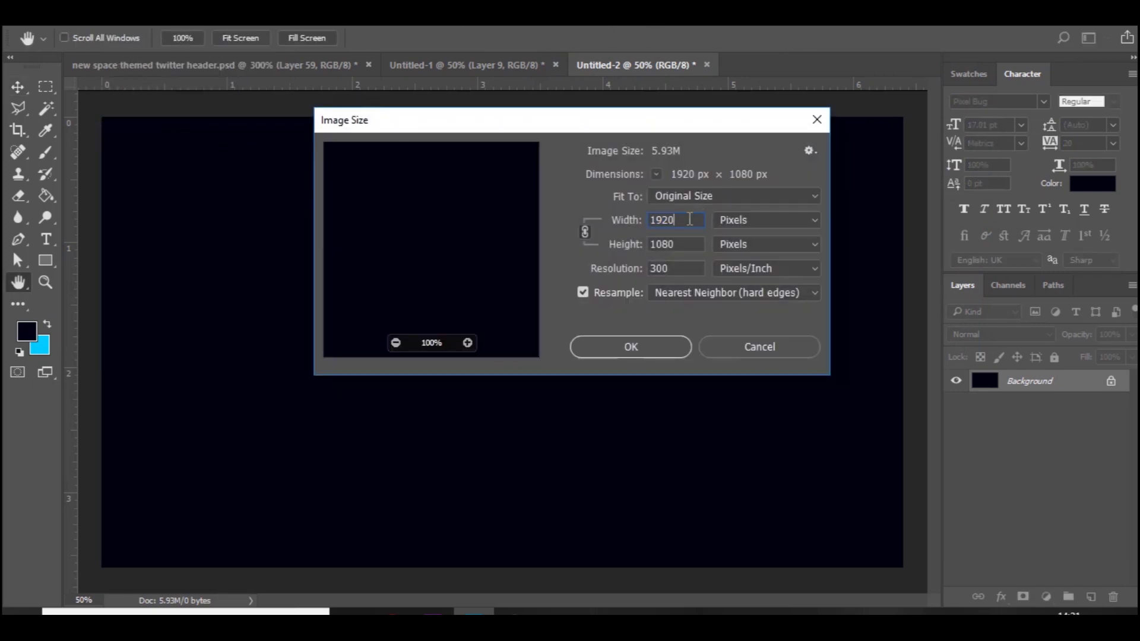
pyautogui.press('BackSpace')
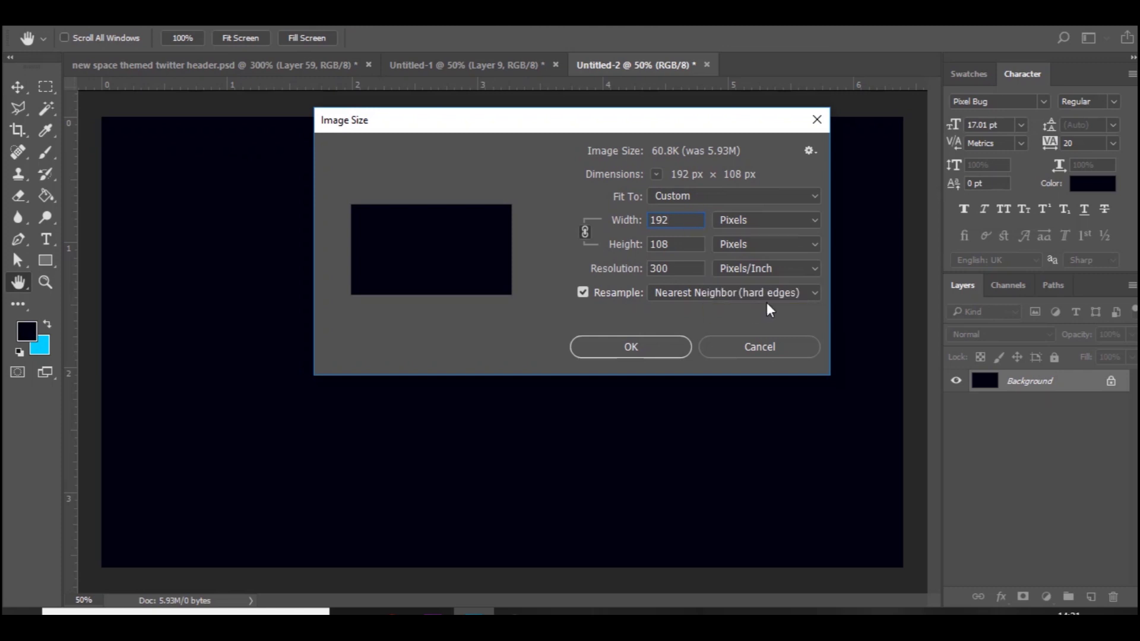
pyautogui.click(632, 350)
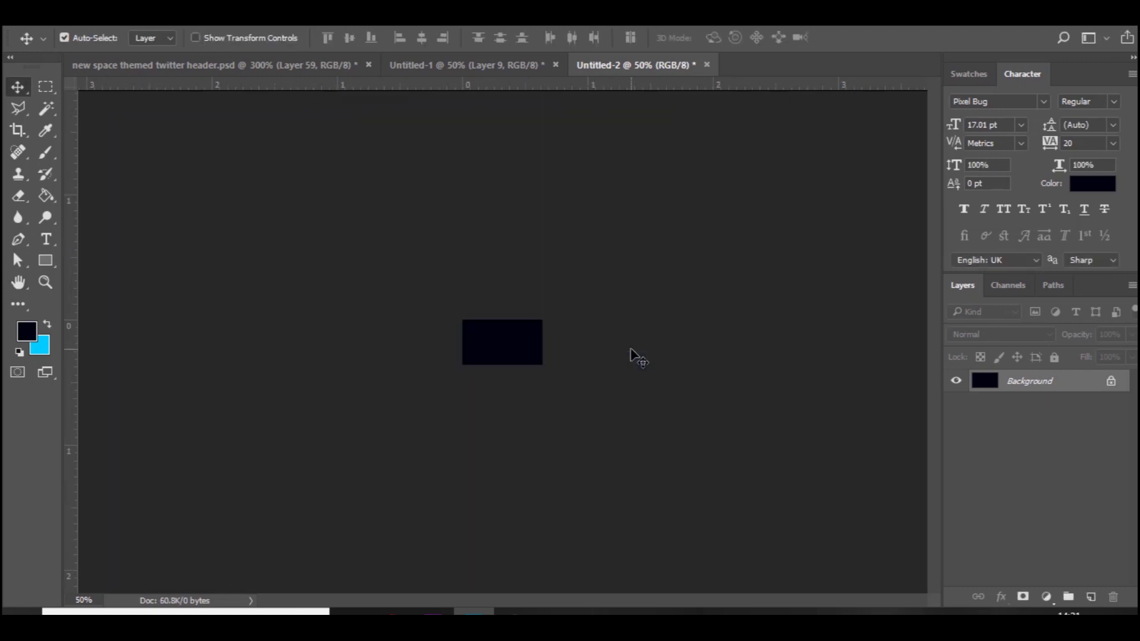
pyautogui.hotkey('ctrl', '+')
pyautogui.hotkey('ctrl', '+')
pyautogui.hotkey('ctrl', '+')
pyautogui.hotkey('ctrl', '+')
pyautogui.hotkey('ctrl', '+')
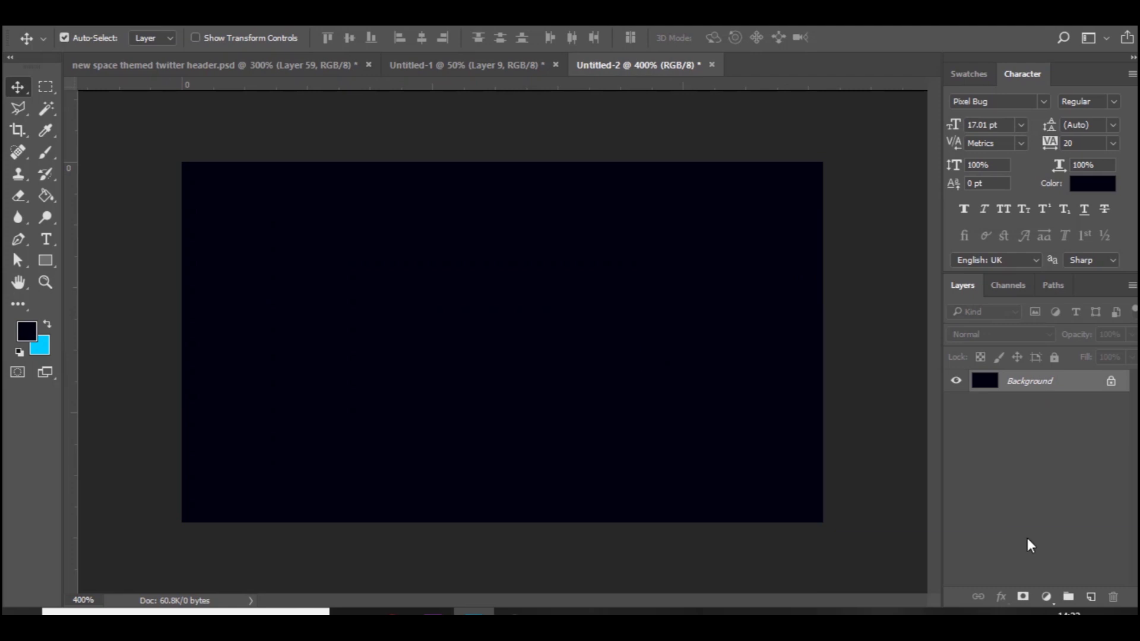
# - Add a new layer and ready the Pencil tool with a bright blue foreground colour
pyautogui.click(1090, 596)
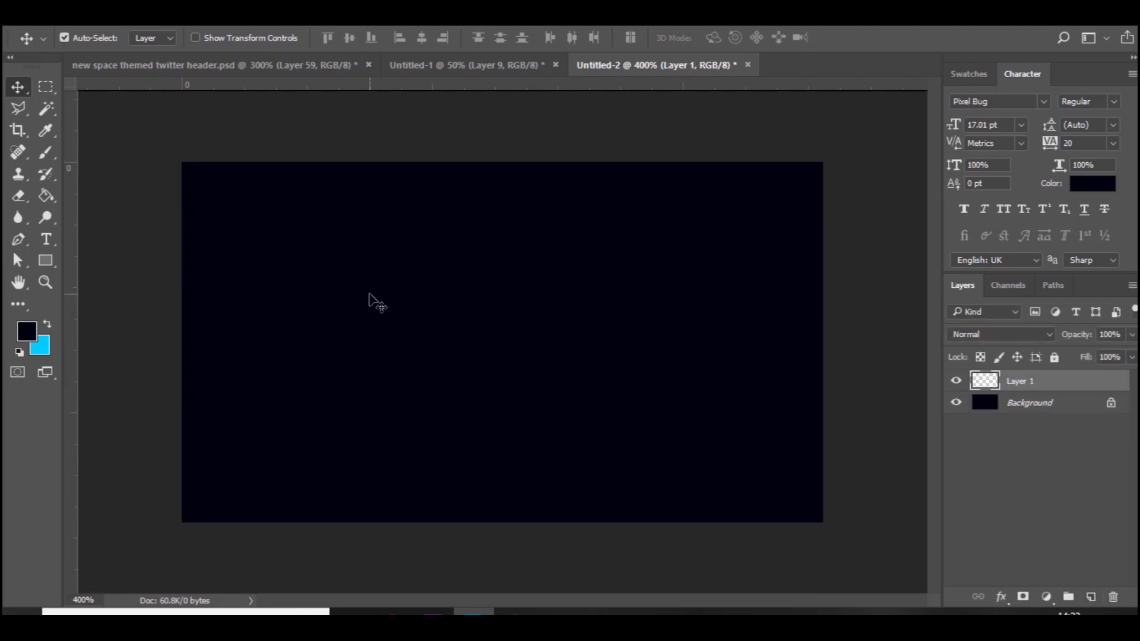
pyautogui.click(52, 155)
pyautogui.click(116, 168)
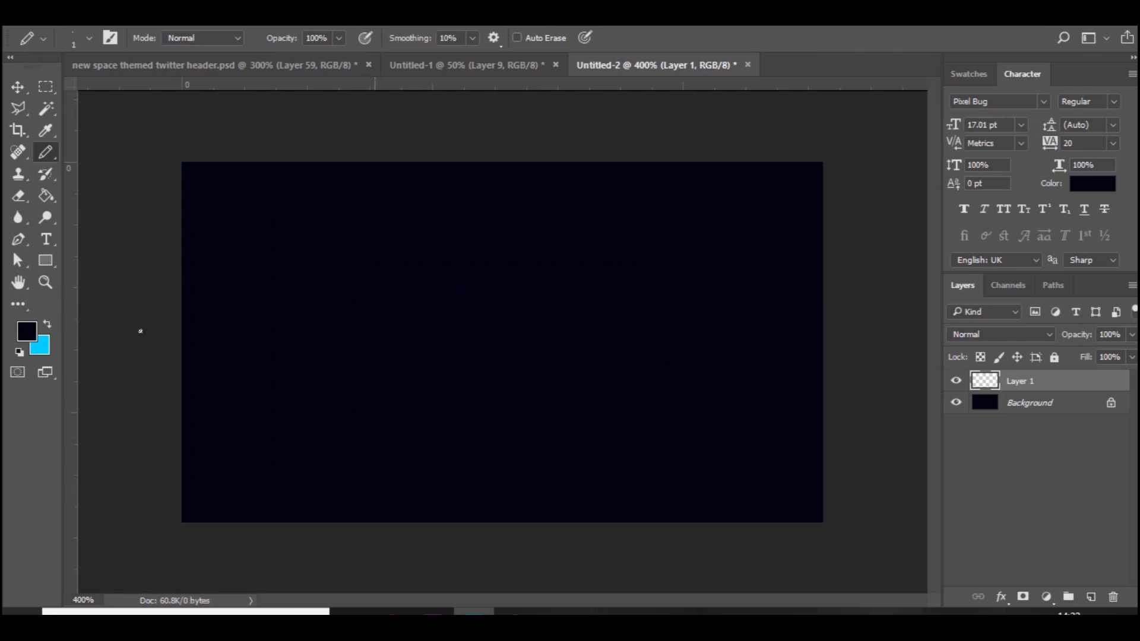
pyautogui.click(32, 336)
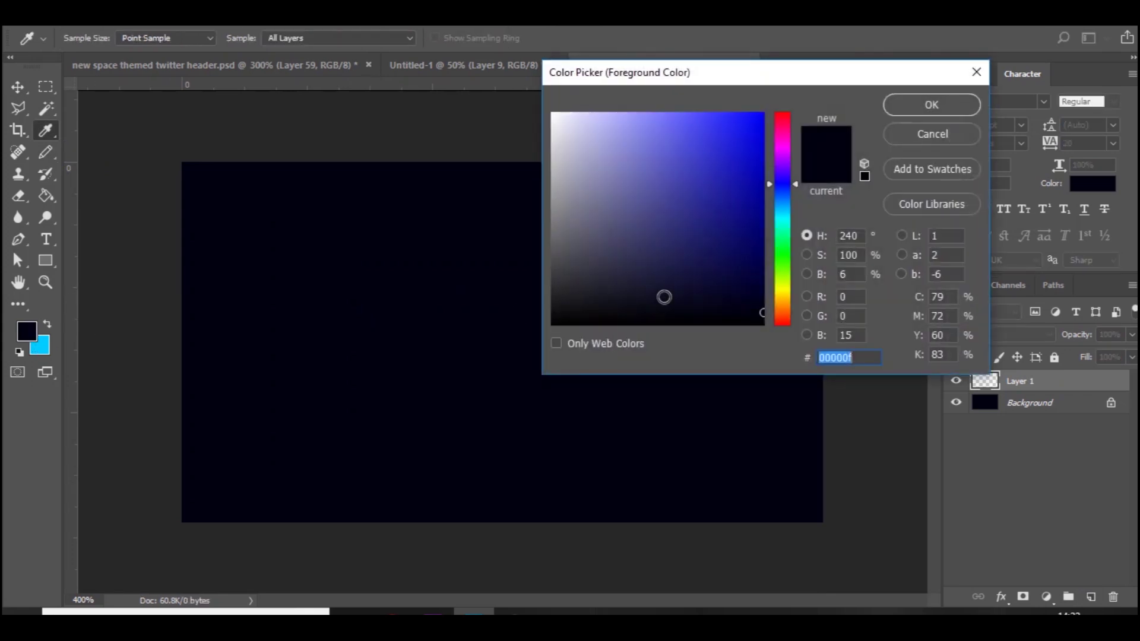
pyautogui.click(748, 200)
pyautogui.moveTo(782, 190); pyautogui.dragTo(782, 199)
pyautogui.click(729, 164)
pyautogui.moveTo(729, 164); pyautogui.dragTo(720, 153)
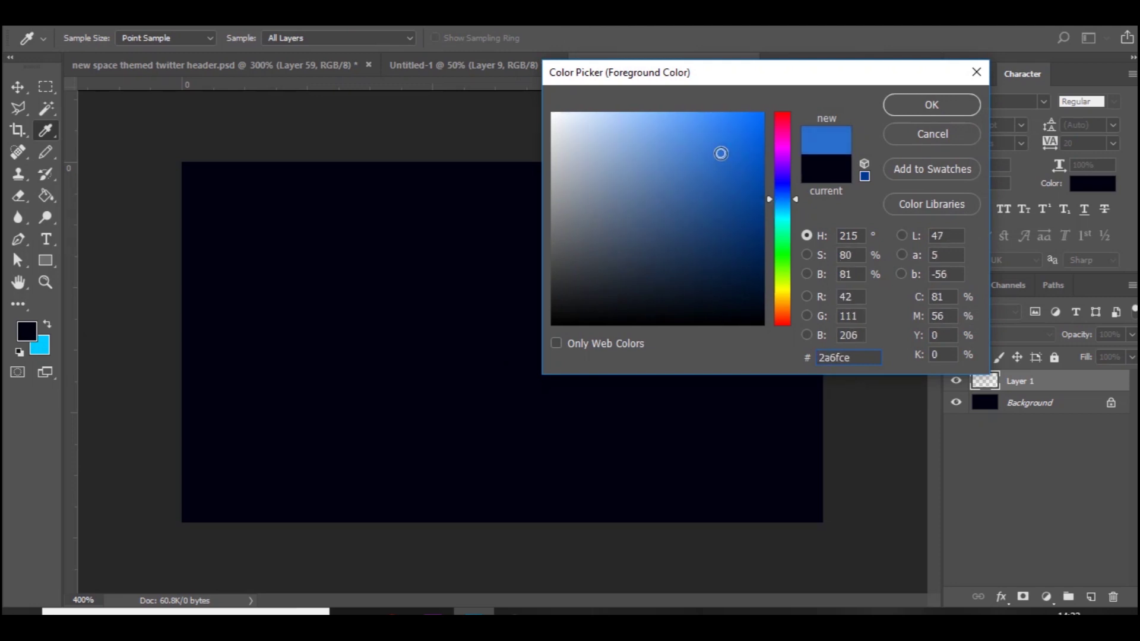
pyautogui.press('Return')
pyautogui.press('b')
pyautogui.hotkey('ctrl', '+')
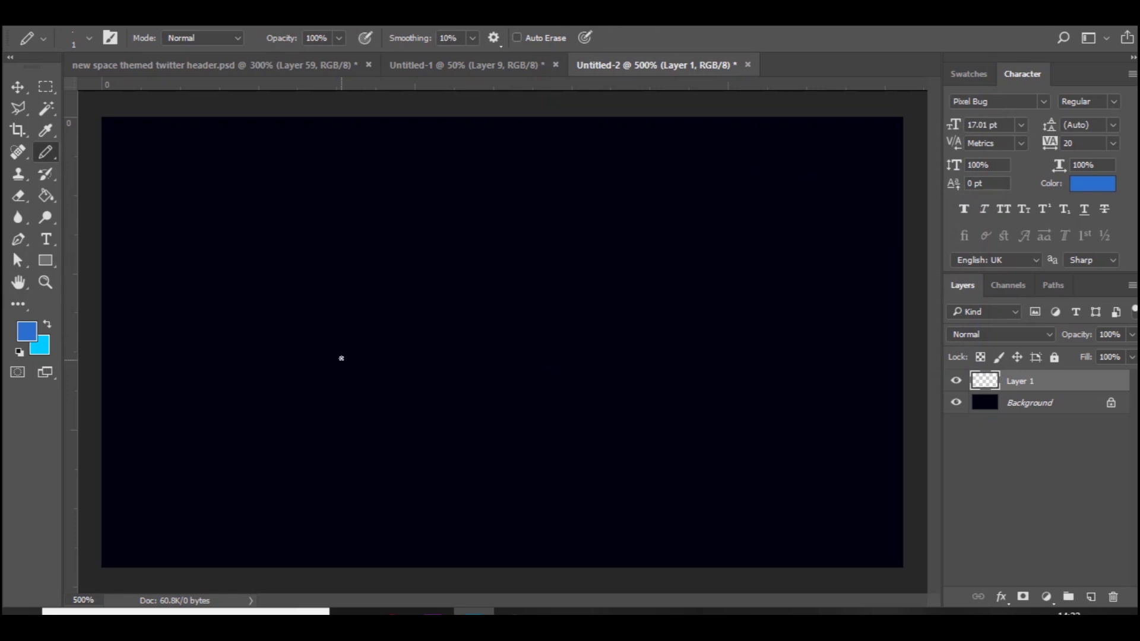
# - Pencil the outline's lower-left diagonal, straight top edge and start of the right slanted edge
pyautogui.click(342, 356)
pyautogui.click(409, 65)
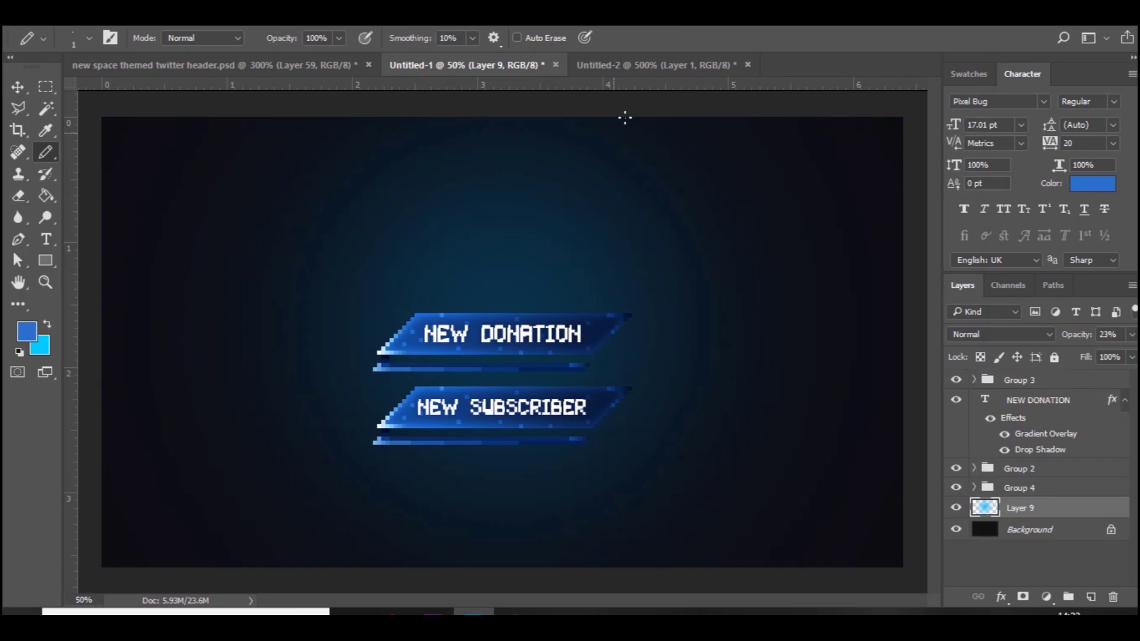
pyautogui.click(656, 67)
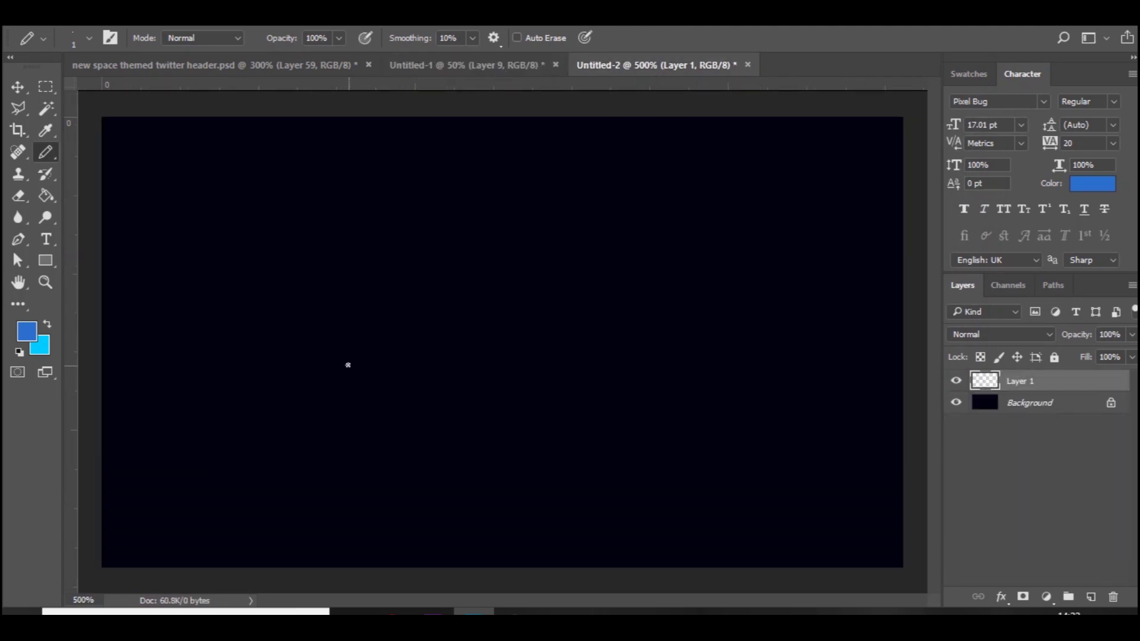
pyautogui.click(350, 364)
pyautogui.moveTo(359, 357); pyautogui.dragTo(389, 327)
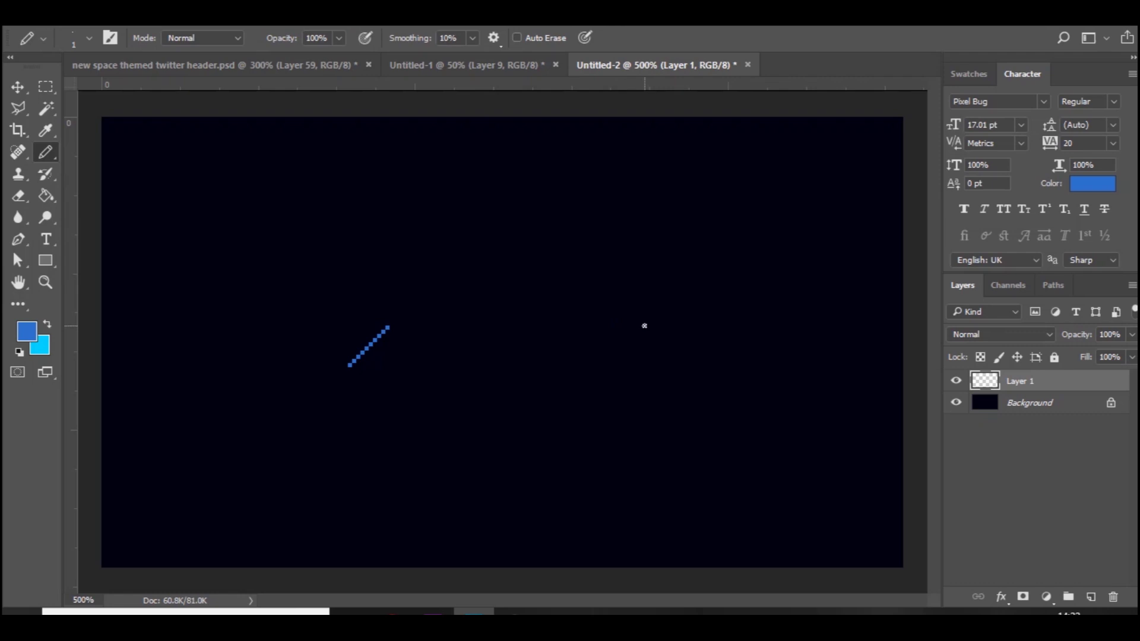
pyautogui.keyDown('shift'); pyautogui.click(627, 328); pyautogui.keyUp('shift')
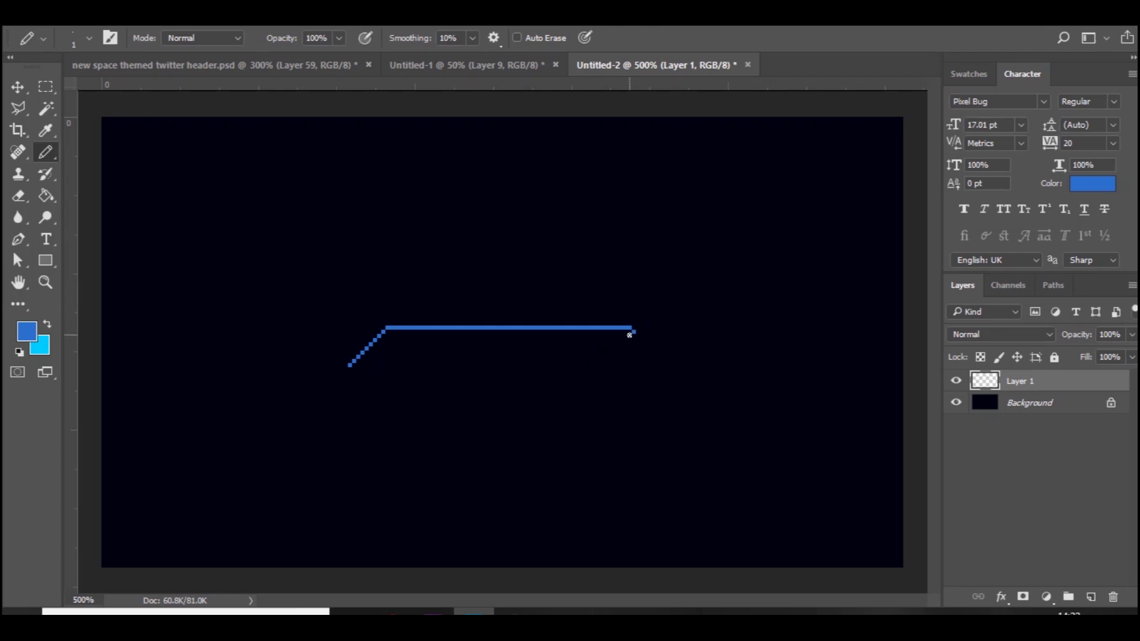
pyautogui.moveTo(633, 332); pyautogui.dragTo(620, 344)
# - Finish the right slanted edge and close the parallelogram with the bottom edge
pyautogui.hotkey('ctrl', '+')
pyautogui.hotkey('ctrl', '+')
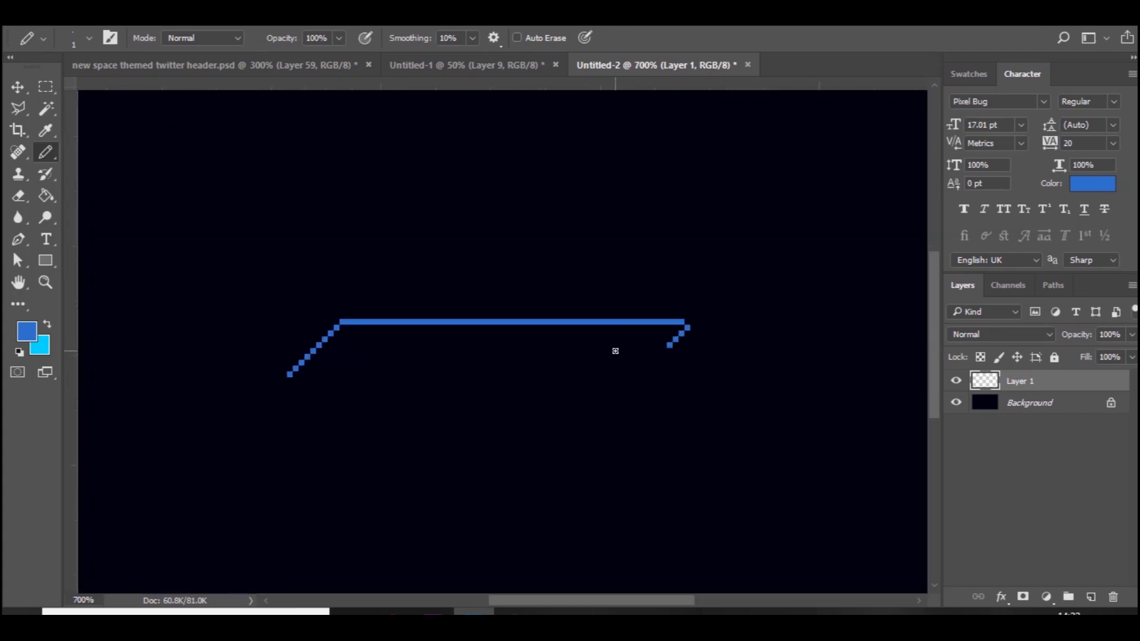
pyautogui.click(663, 352)
pyautogui.moveTo(656, 357); pyautogui.dragTo(634, 381)
pyautogui.moveTo(670, 88)
pyautogui.mouseDown()
pyautogui.moveTo(649, 382)
pyautogui.moveTo(674, 67)
pyautogui.mouseUp()
pyautogui.hotkey('ctrl', 'z')
pyautogui.click(634, 374)
pyautogui.keyDown('shift'); pyautogui.click(292, 375); pyautogui.keyUp('shift')
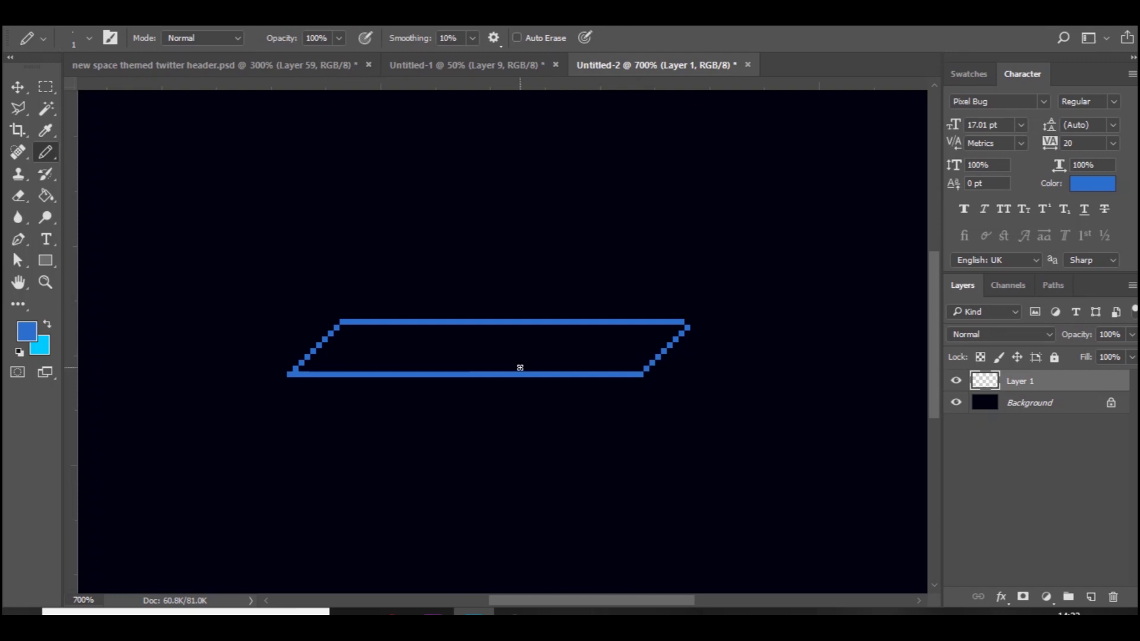
pyautogui.press('g')
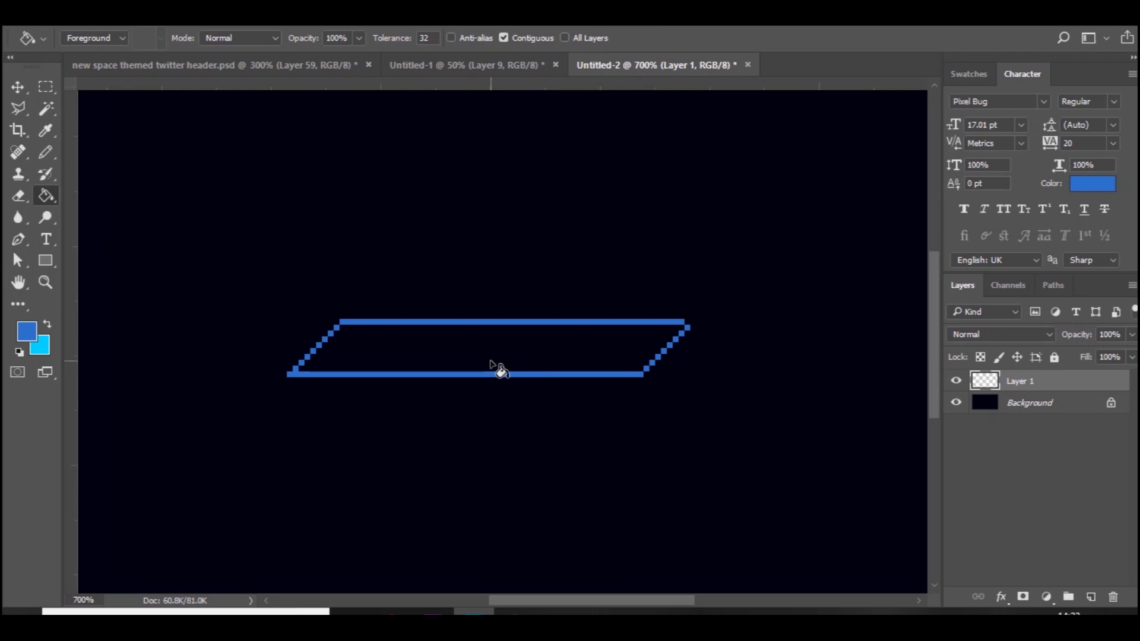
# - Fill the parallelogram with blue and extend its top edge at the top-right corner
pyautogui.click(493, 363)
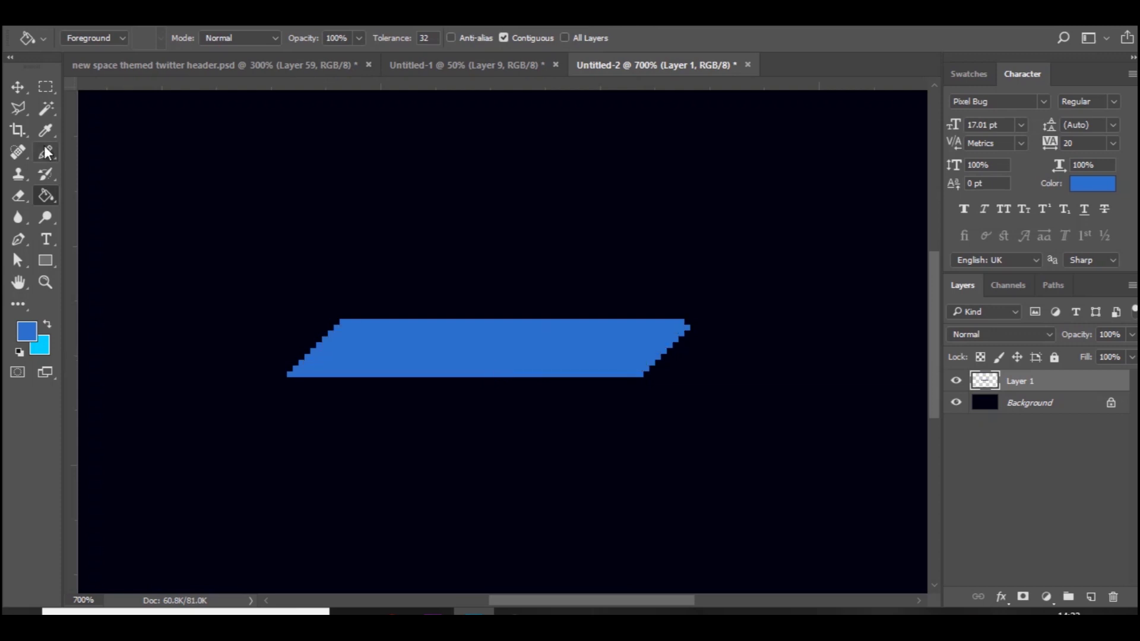
pyautogui.click(23, 90)
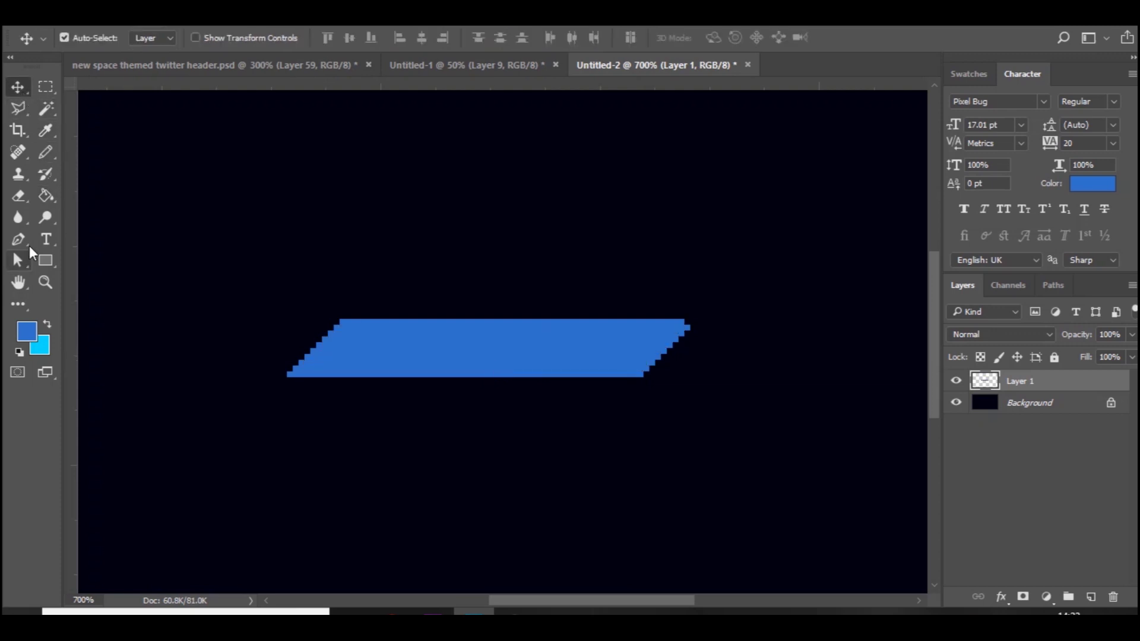
pyautogui.press('b')
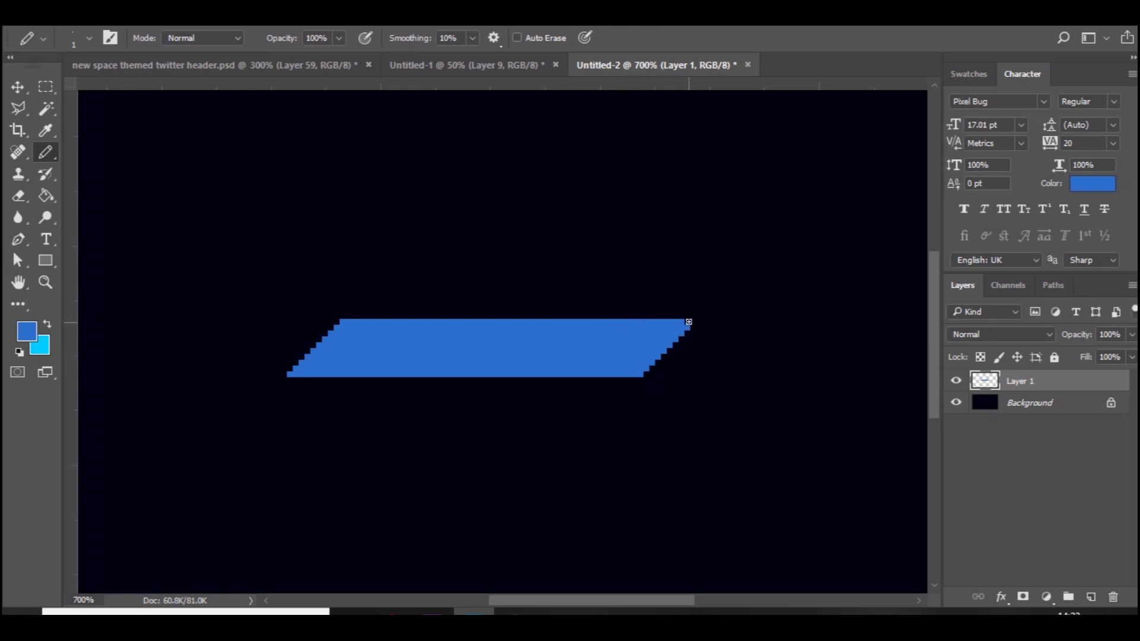
pyautogui.moveTo(688, 322); pyautogui.dragTo(694, 321)
# - Add a horizontal Gradient Overlay to Layer 1 in Overlay mode at 46% opacity
pyautogui.doubleClick(1069, 386)
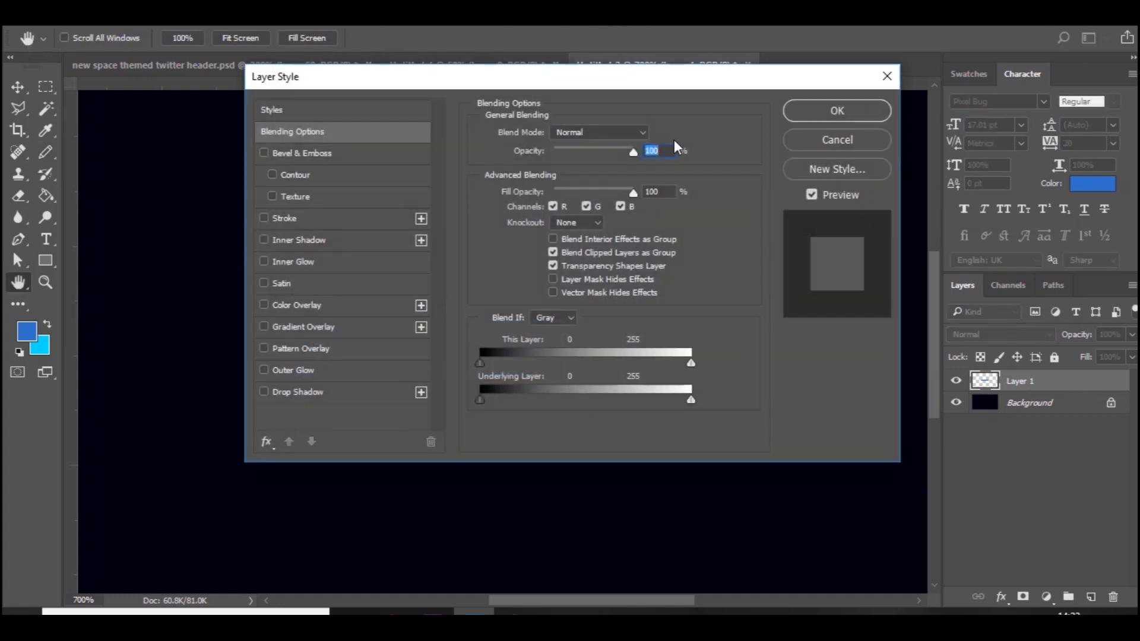
pyautogui.moveTo(625, 85); pyautogui.dragTo(968, 77)
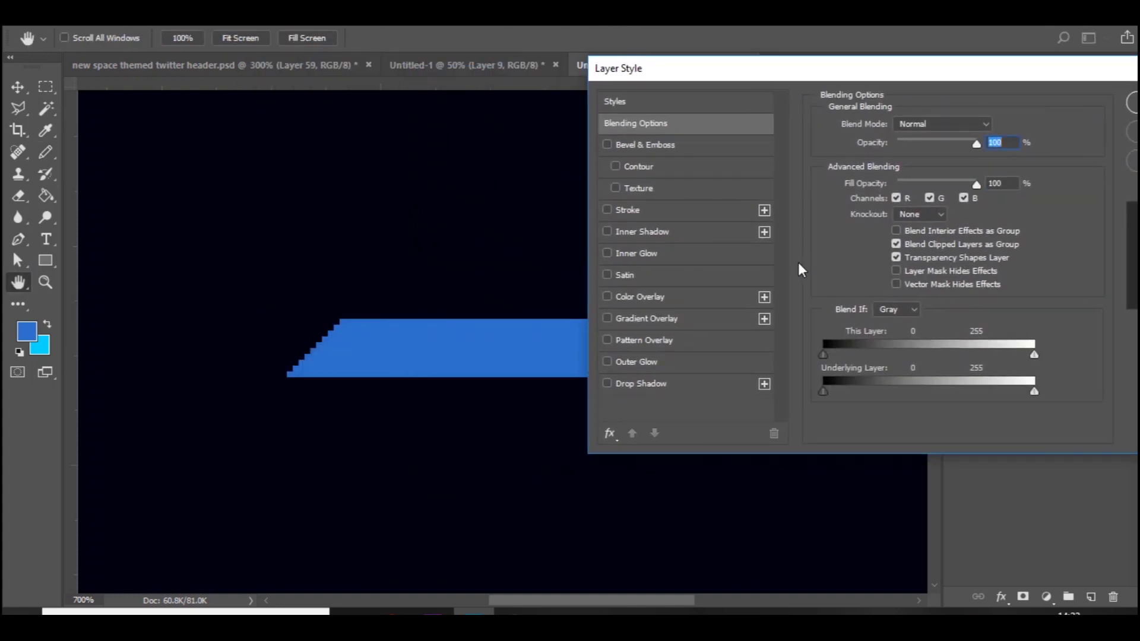
pyautogui.click(660, 318)
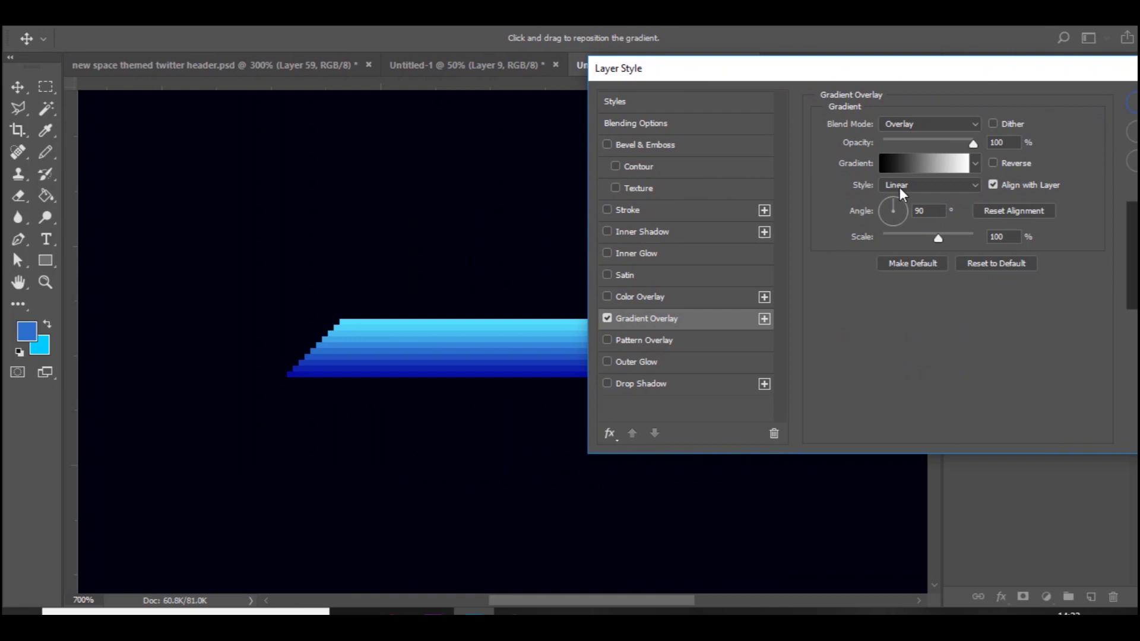
pyautogui.moveTo(854, 210); pyautogui.dragTo(847, 211)
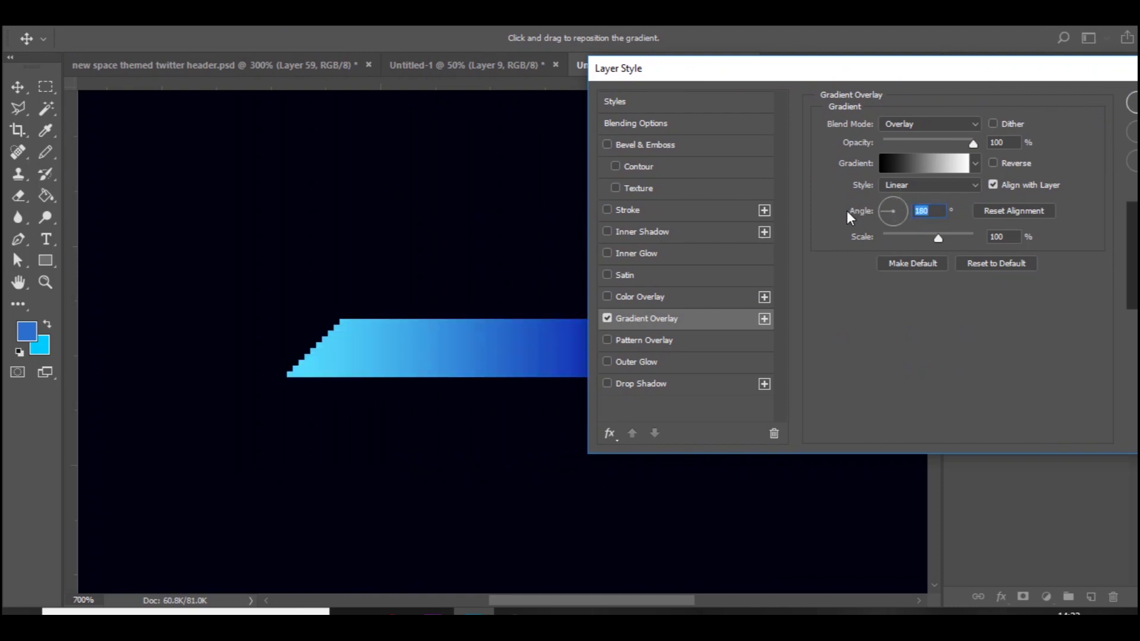
pyautogui.click(899, 126)
pyautogui.click(896, 127)
pyautogui.click(894, 141)
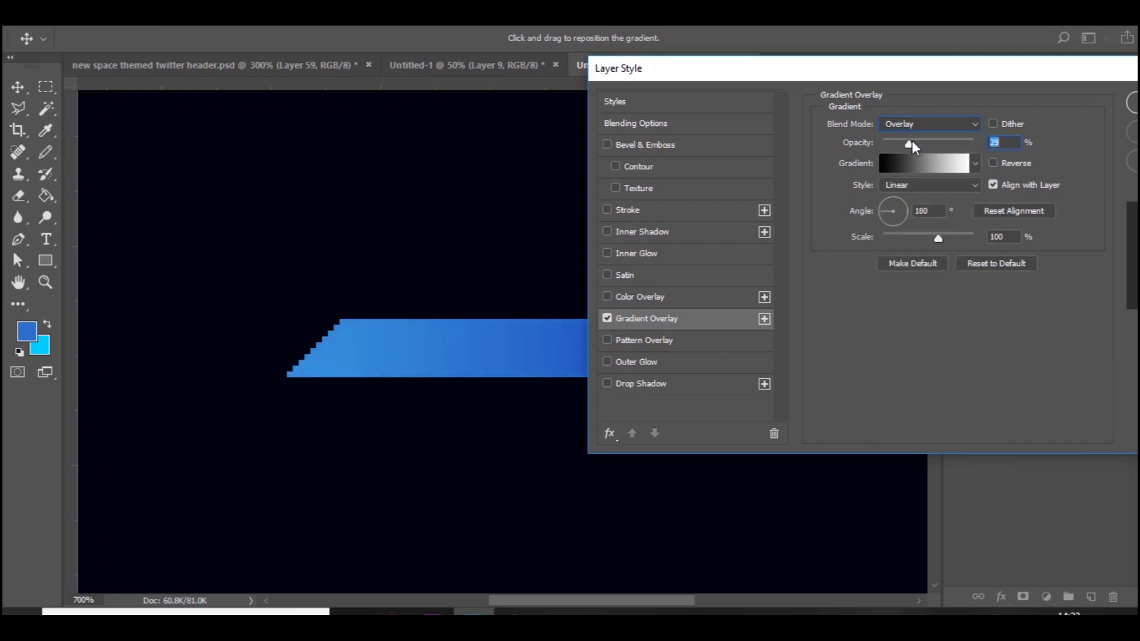
pyautogui.moveTo(894, 77); pyautogui.dragTo(1029, 72)
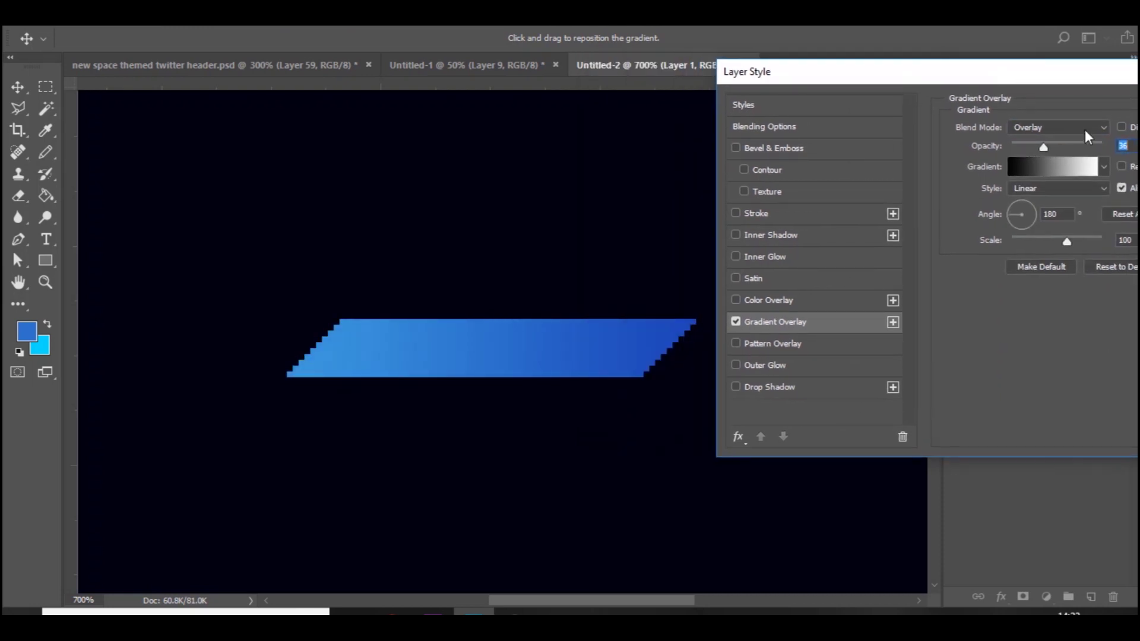
pyautogui.click(1055, 146)
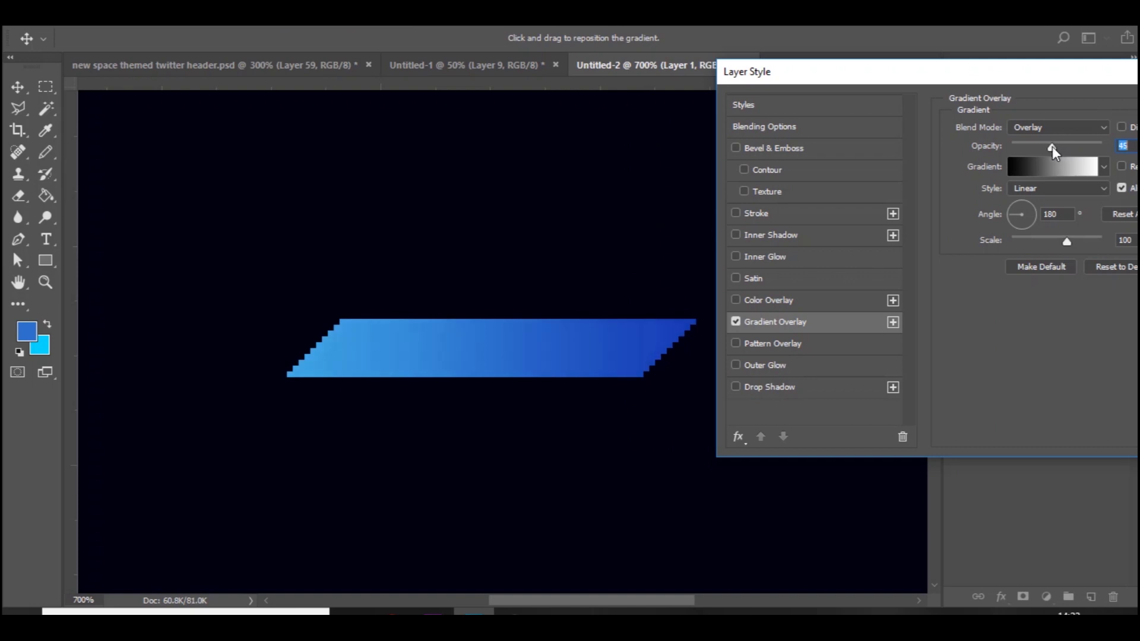
# - Add a soft Inner Glow to the bar and apply the layer effects
pyautogui.click(760, 257)
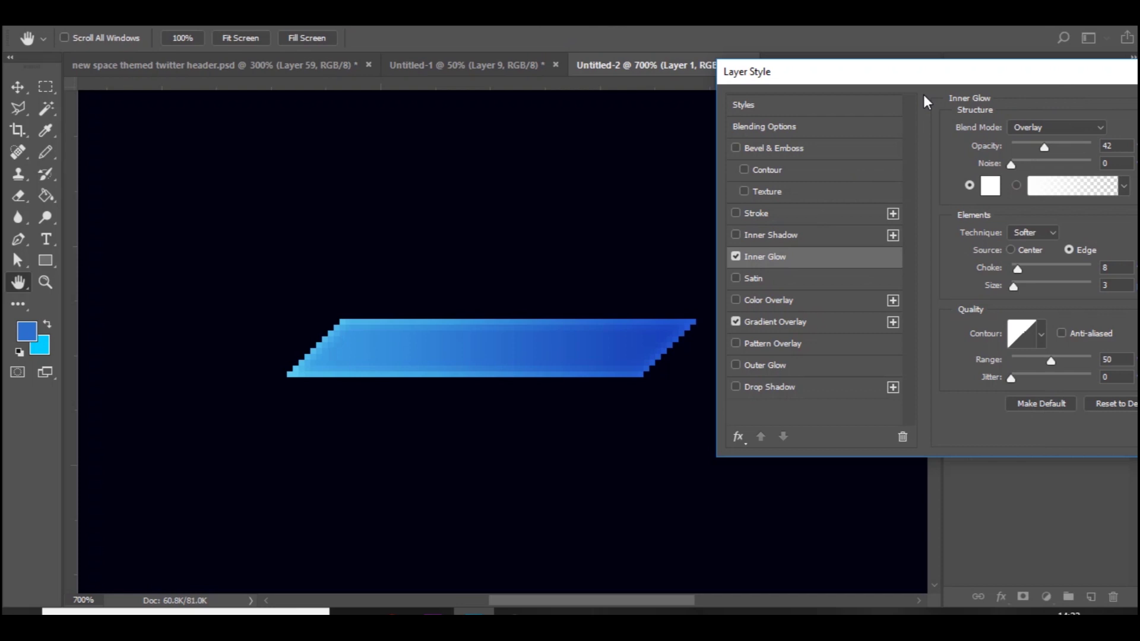
pyautogui.moveTo(807, 77); pyautogui.dragTo(676, 94)
pyautogui.press('b')
pyautogui.press('Return')
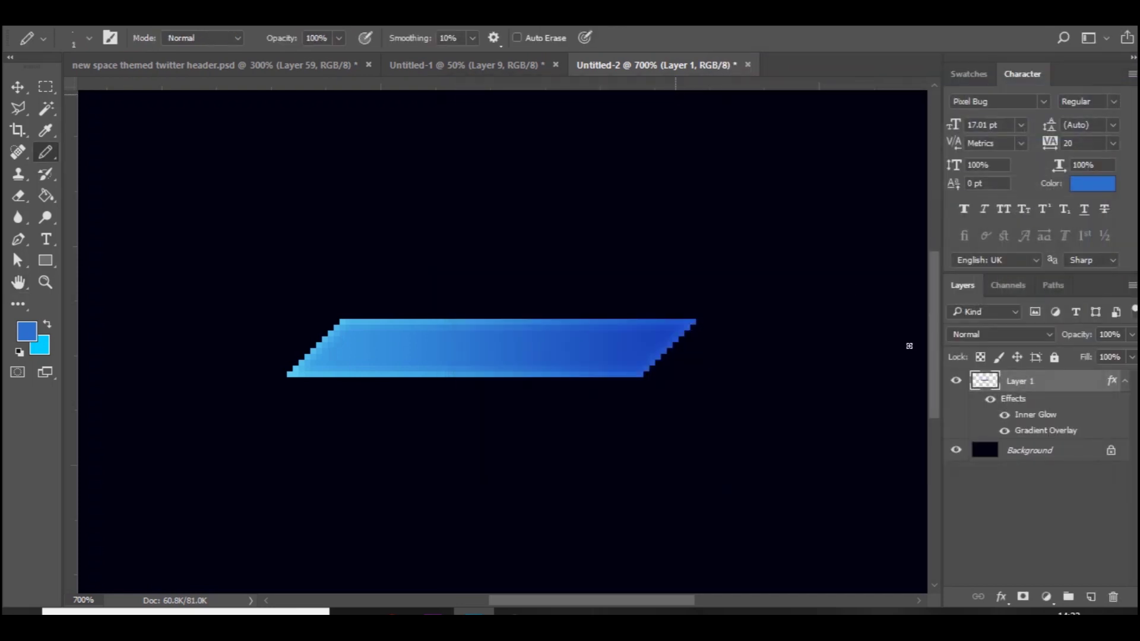
# - Rasterize Layer 1's layer style and zoom to 1200% on the bar
pyautogui.rightClick(1030, 382)
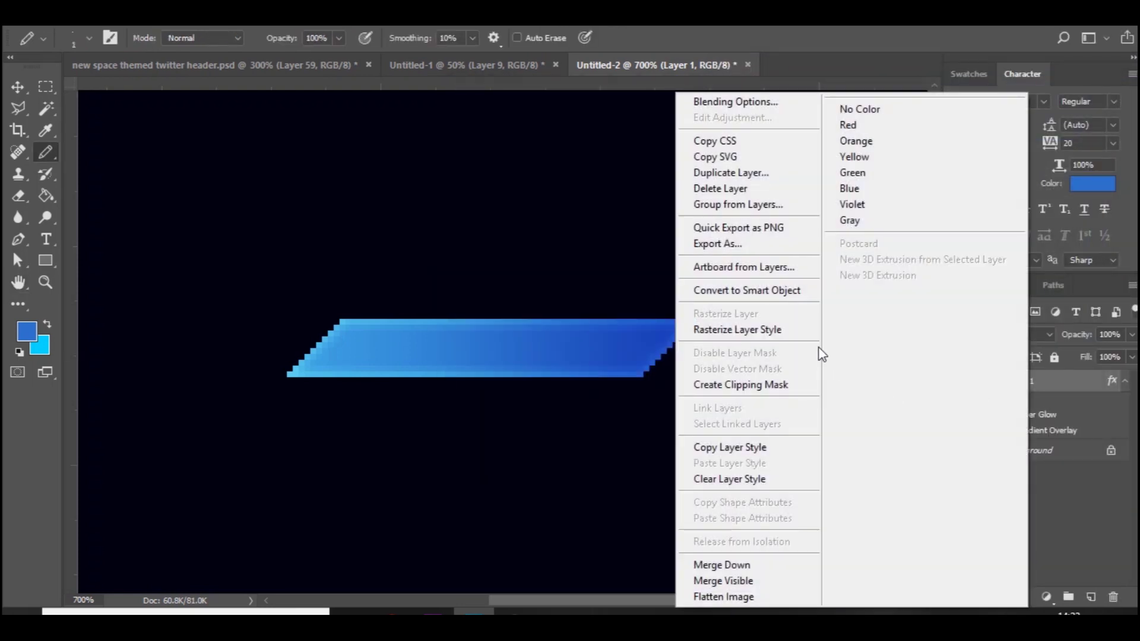
pyautogui.click(806, 339)
pyautogui.hotkey('ctrl', '+')
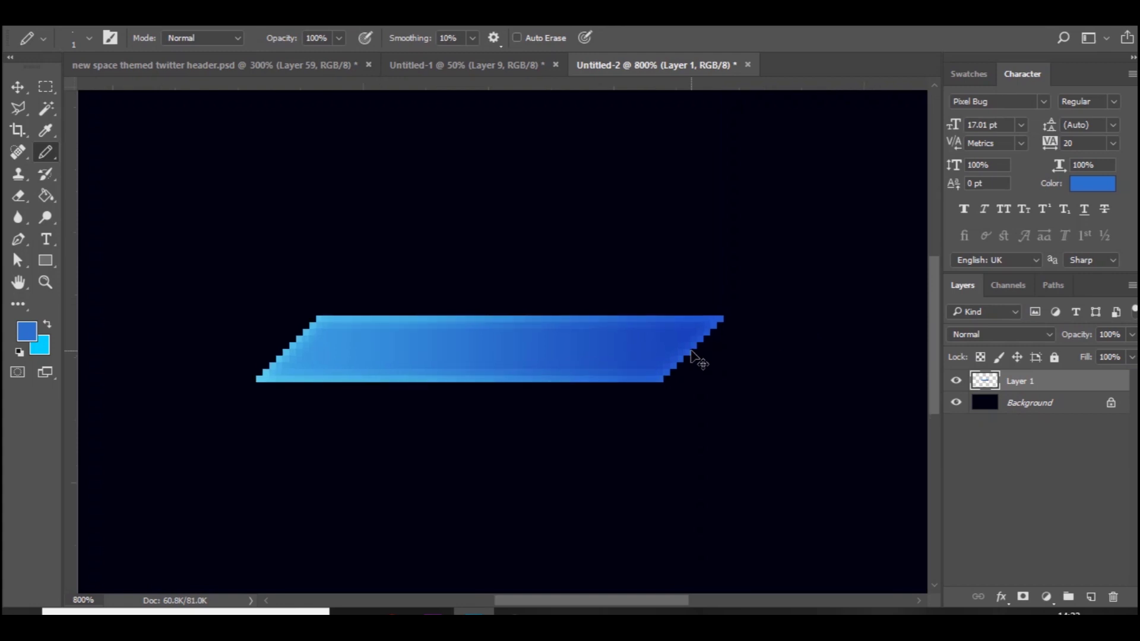
pyautogui.hotkey('ctrl', '+')
pyautogui.hotkey('ctrl', '-')
pyautogui.hotkey('ctrl', '+')
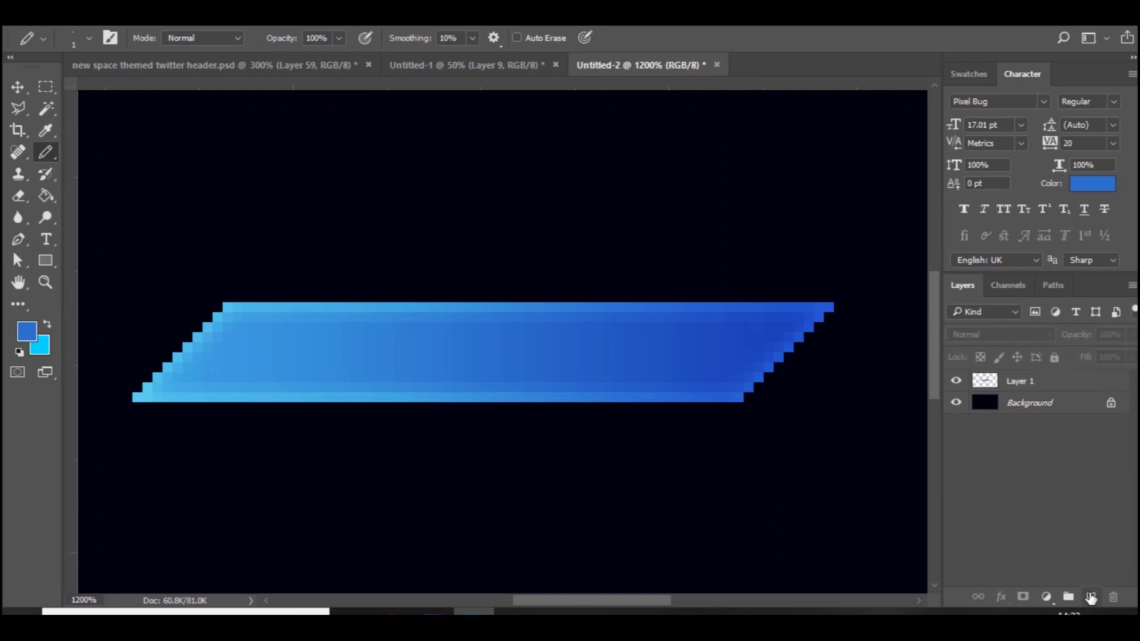
# - On a new layer, paint light-blue pixels at the bar's bottom-left corner and staircase
pyautogui.click(1091, 595)
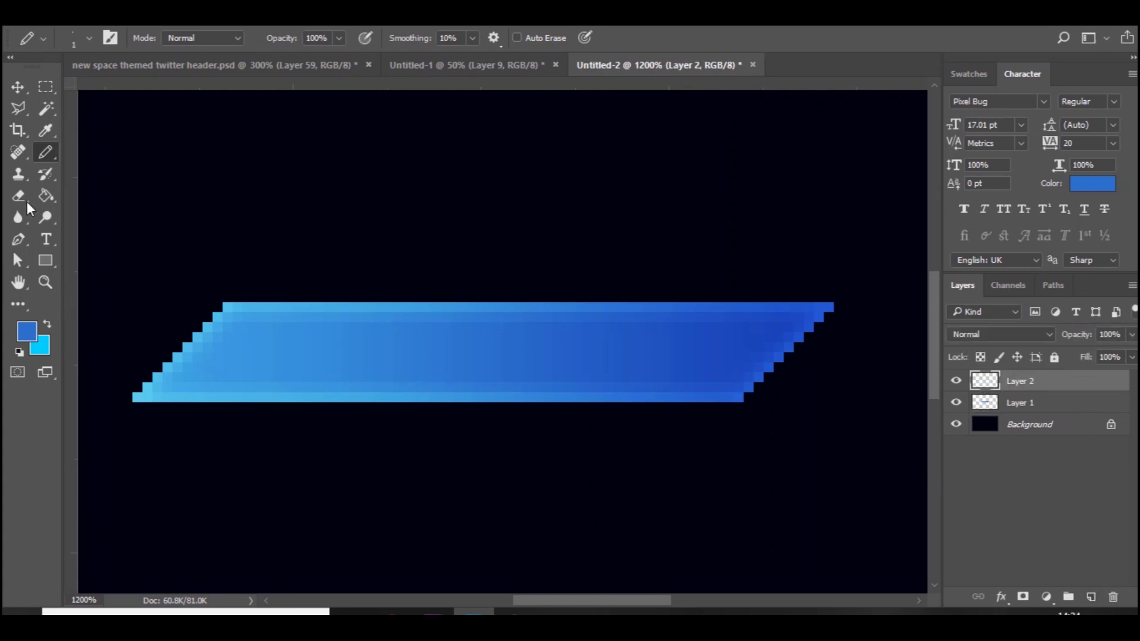
pyautogui.click(27, 332)
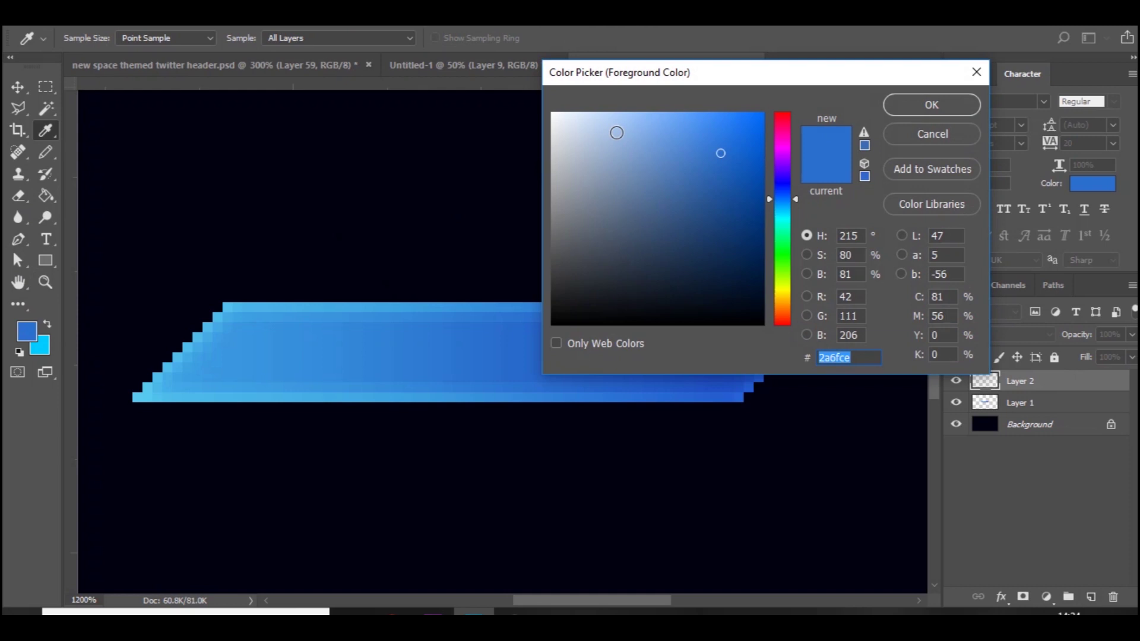
pyautogui.moveTo(616, 130); pyautogui.dragTo(615, 110)
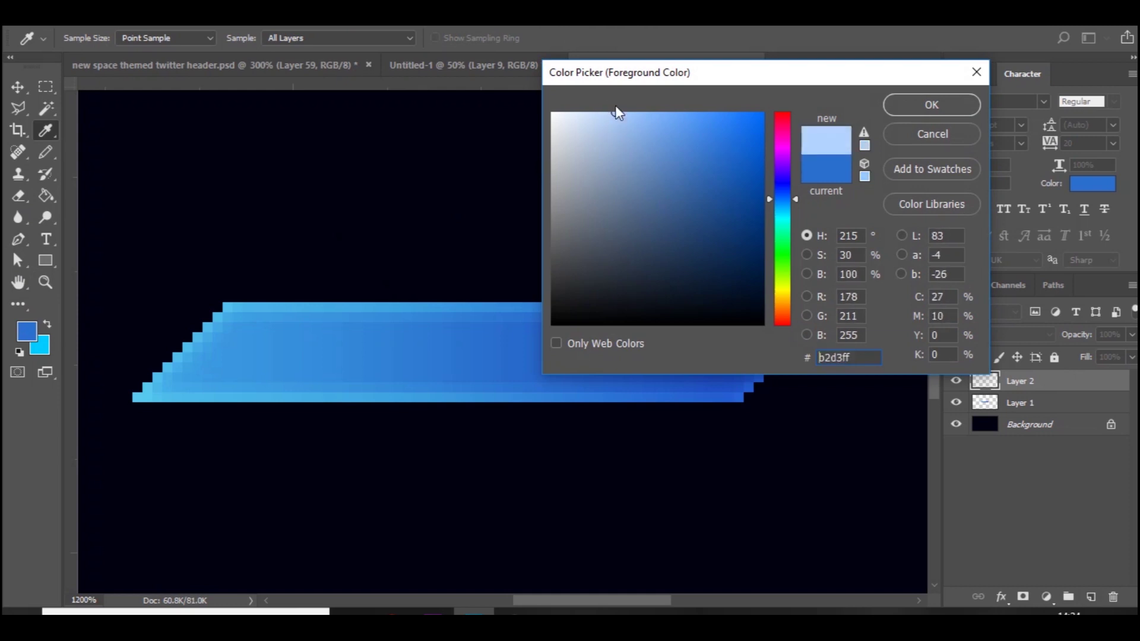
pyautogui.press('Return')
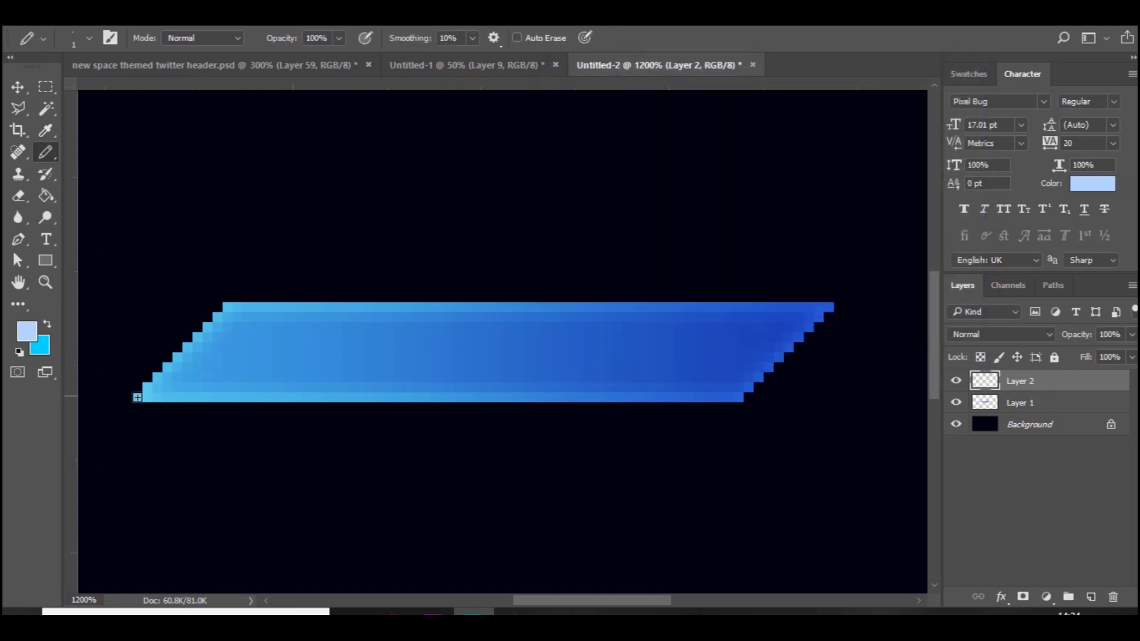
pyautogui.click(137, 397)
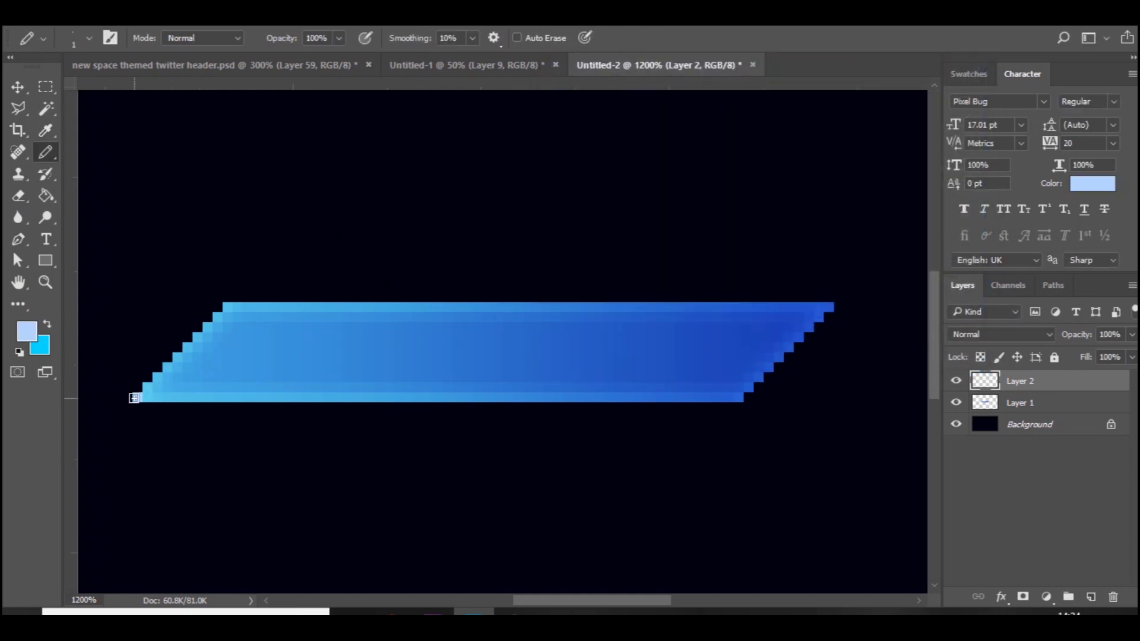
pyautogui.click(27, 333)
pyautogui.moveTo(641, 120); pyautogui.dragTo(641, 123)
pyautogui.press('Return')
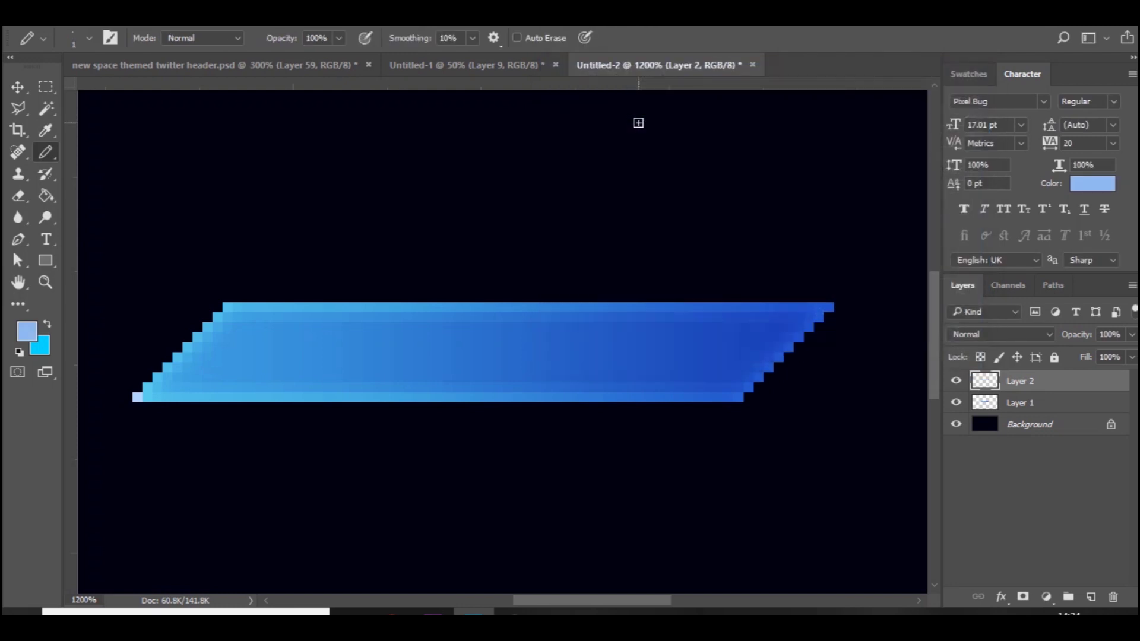
pyautogui.click(145, 386)
pyautogui.click(148, 381)
# - Shade further staircase and bottom-row pixels in mid blue 75a4e5, deeper blue and 4077c1
pyautogui.click(27, 331)
pyautogui.click(657, 135)
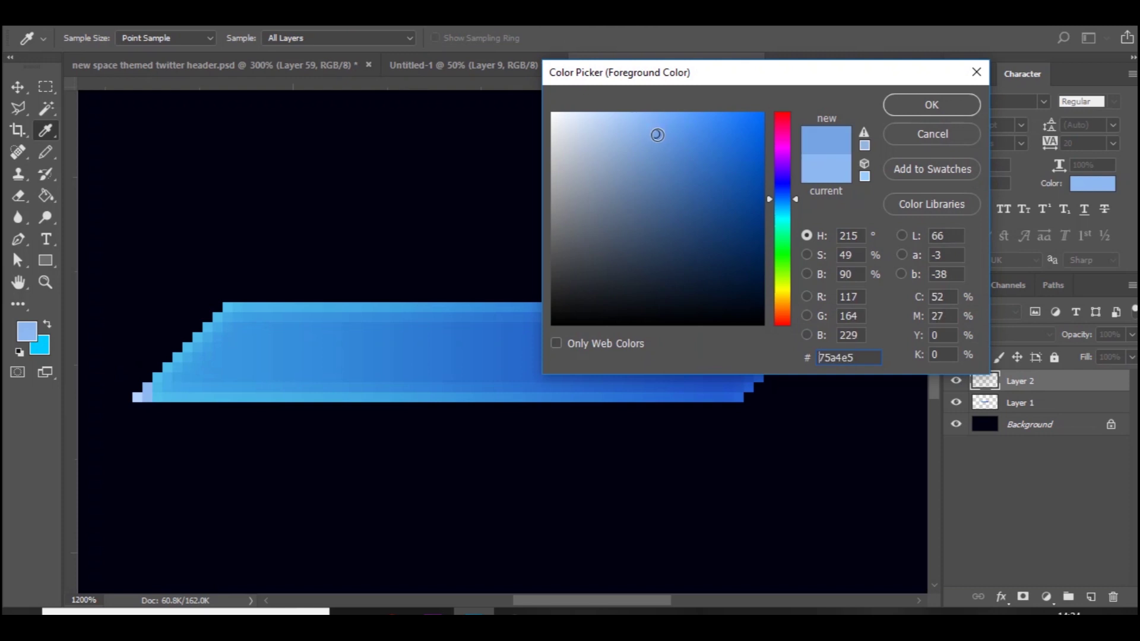
pyautogui.press('Return')
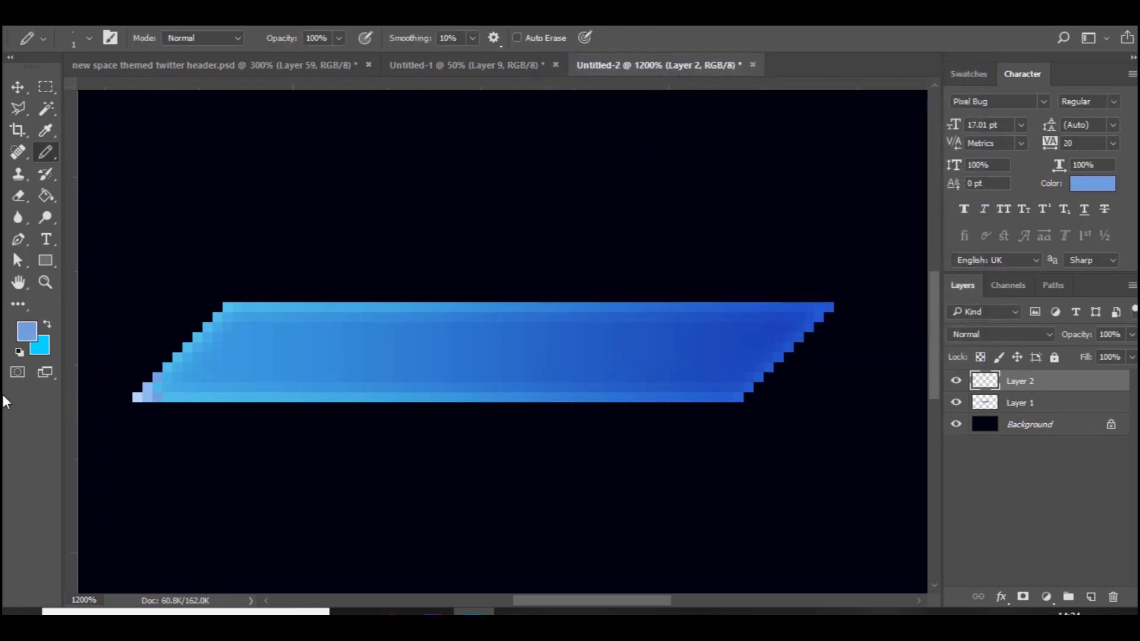
pyautogui.click(36, 336)
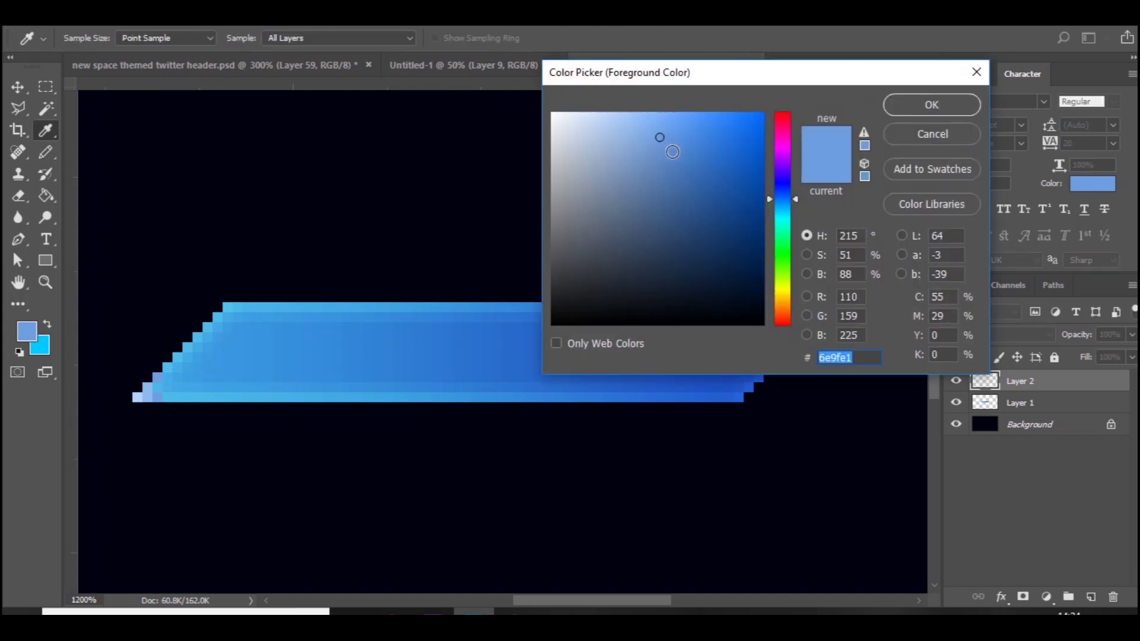
pyautogui.moveTo(673, 152); pyautogui.dragTo(680, 148)
pyautogui.press('Return')
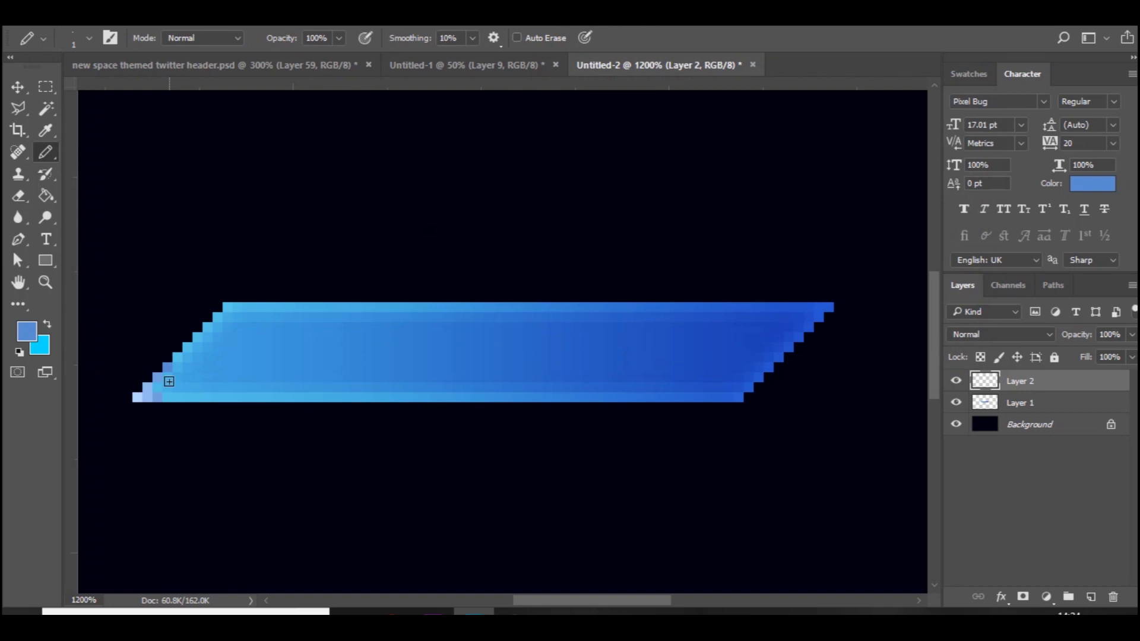
pyautogui.click(167, 397)
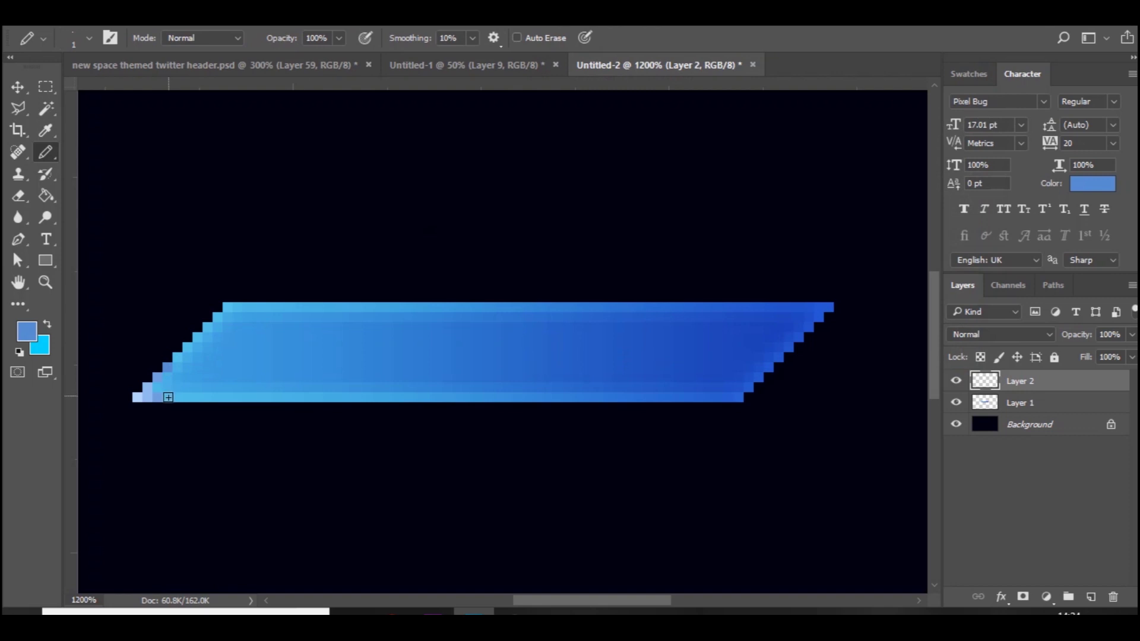
pyautogui.click(27, 332)
pyautogui.click(694, 164)
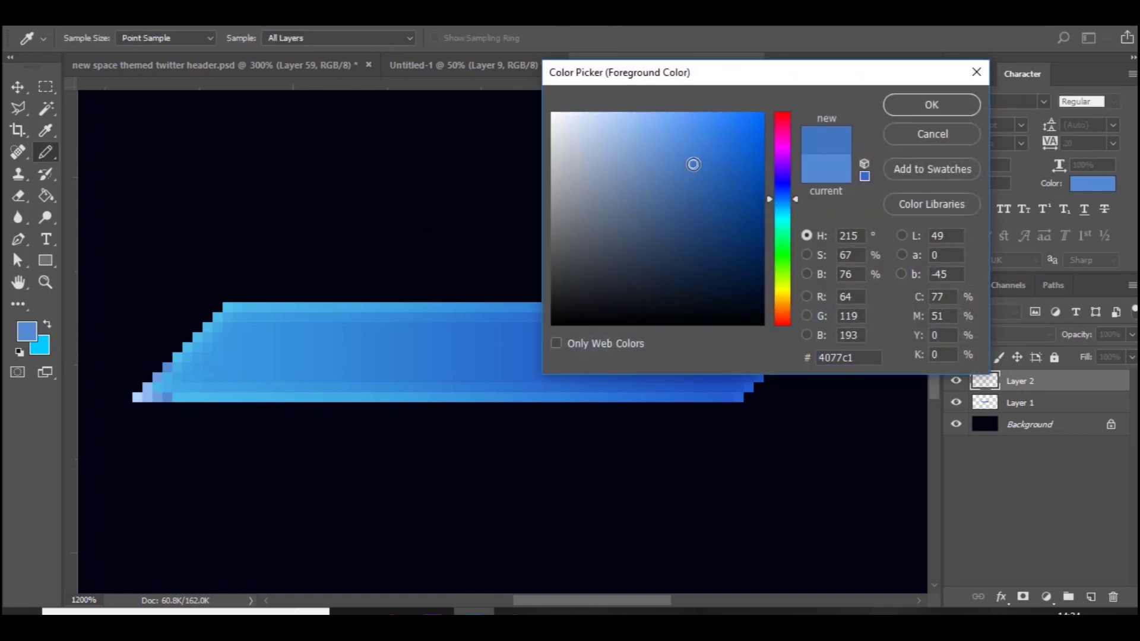
pyautogui.press('Return')
pyautogui.click(177, 357)
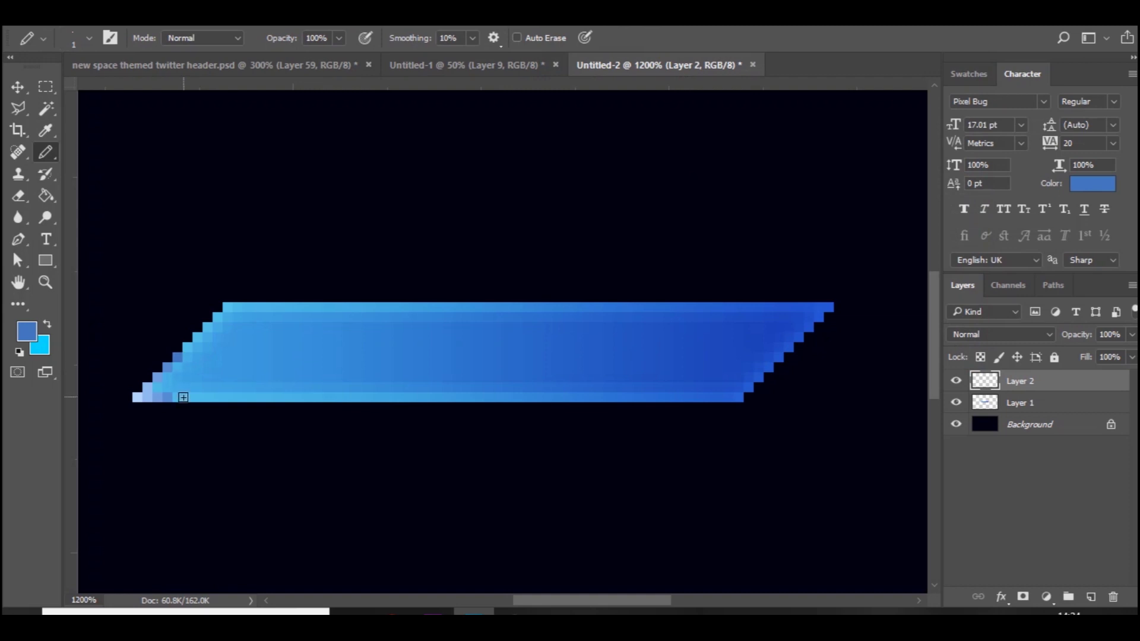
pyautogui.click(176, 398)
# - Extend the darker shading along the bottom row and staircase, then pick deep blue 1c549f
pyautogui.click(27, 331)
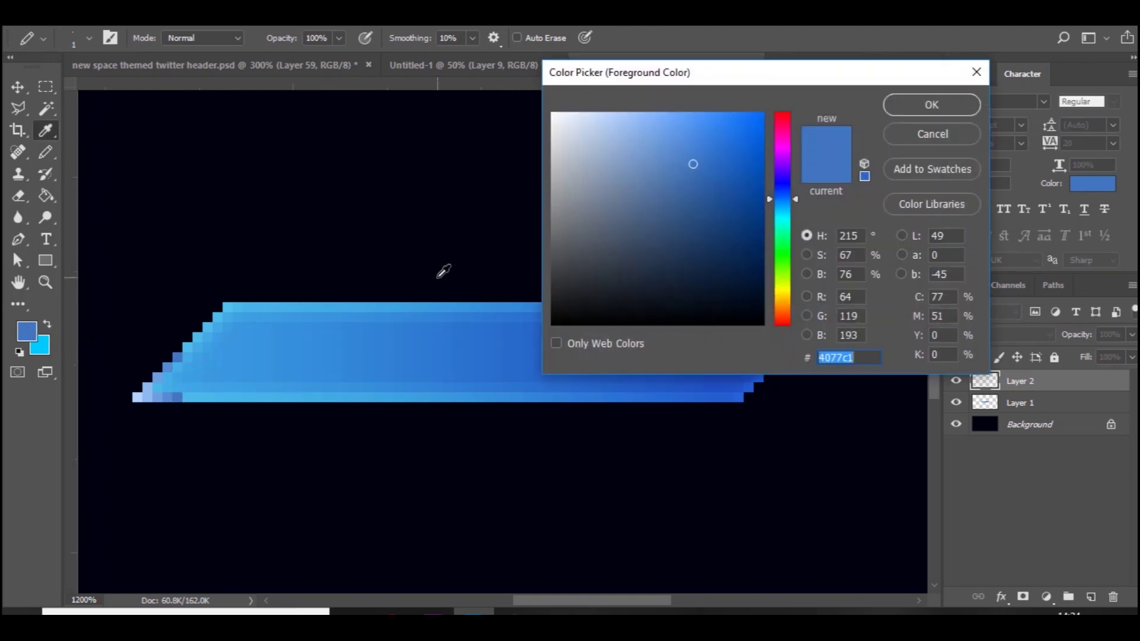
pyautogui.click(705, 175)
pyautogui.press('Return')
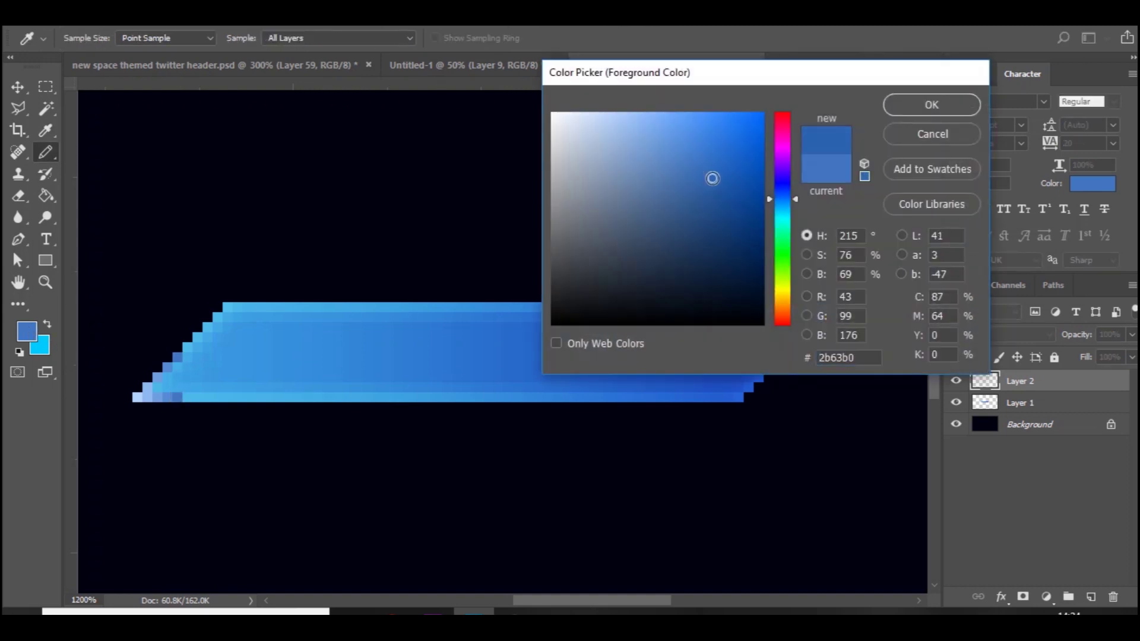
pyautogui.click(187, 397)
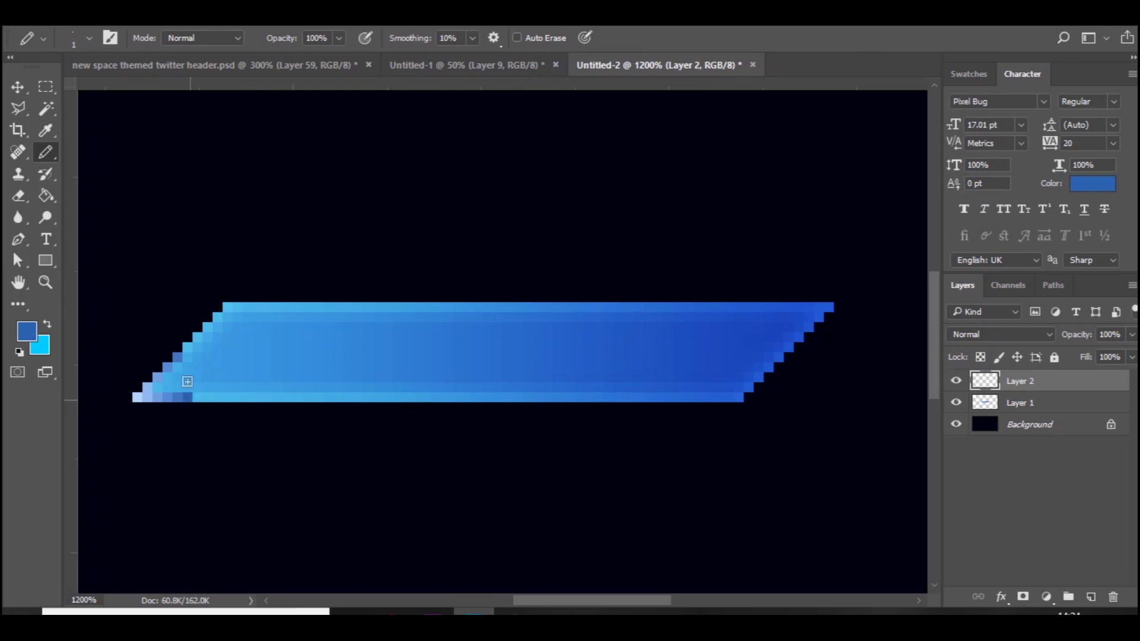
pyautogui.click(185, 347)
pyautogui.click(28, 331)
pyautogui.click(726, 193)
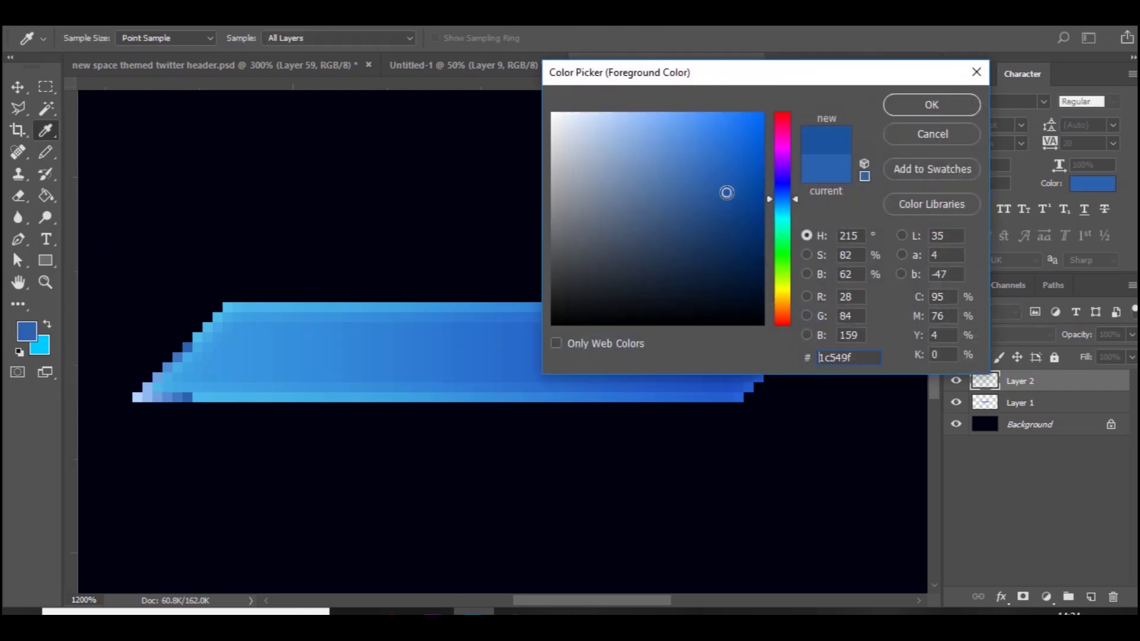
pyautogui.press('Return')
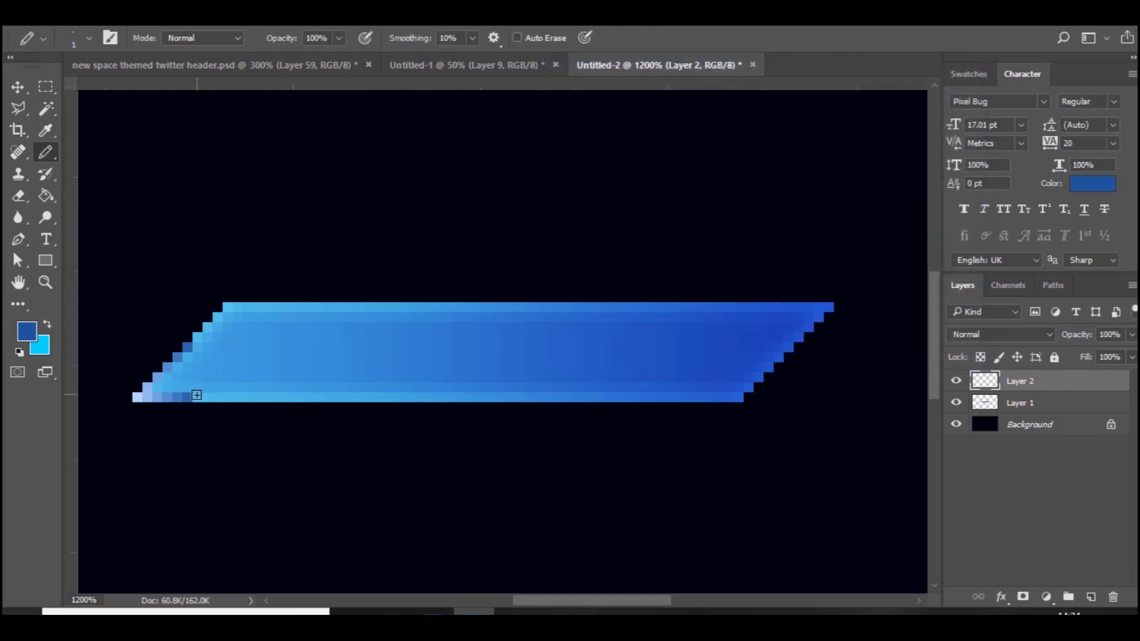
# - Paint the left part of the bottom row as a dark blue strip, darkening midway
pyautogui.moveTo(197, 396); pyautogui.dragTo(280, 397)
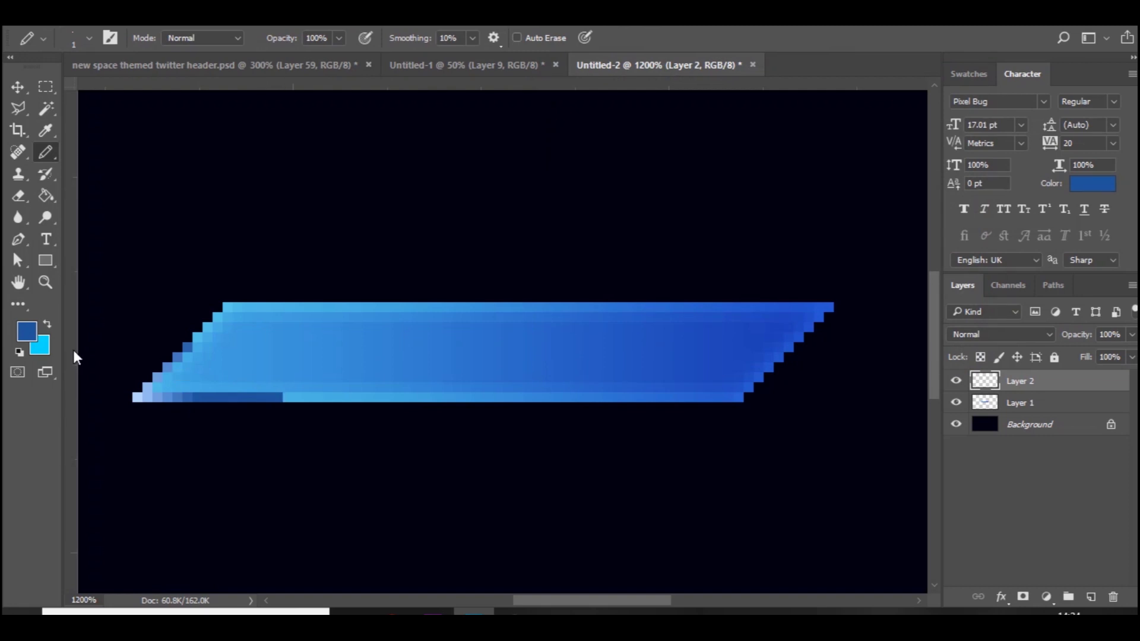
pyautogui.click(28, 330)
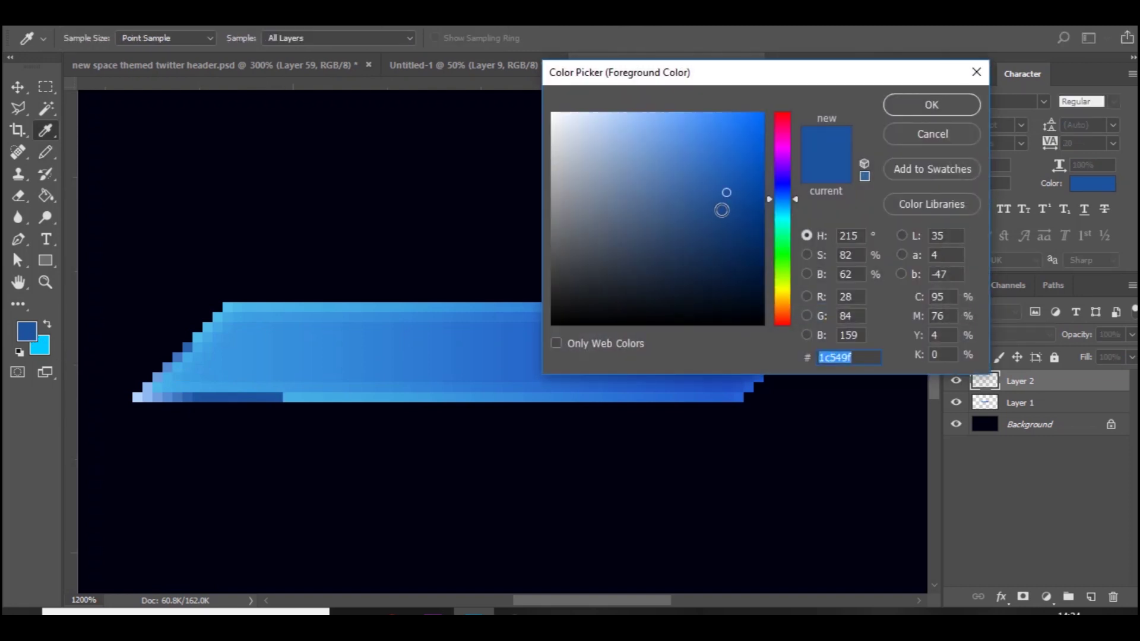
pyautogui.click(733, 205)
pyautogui.press('Return')
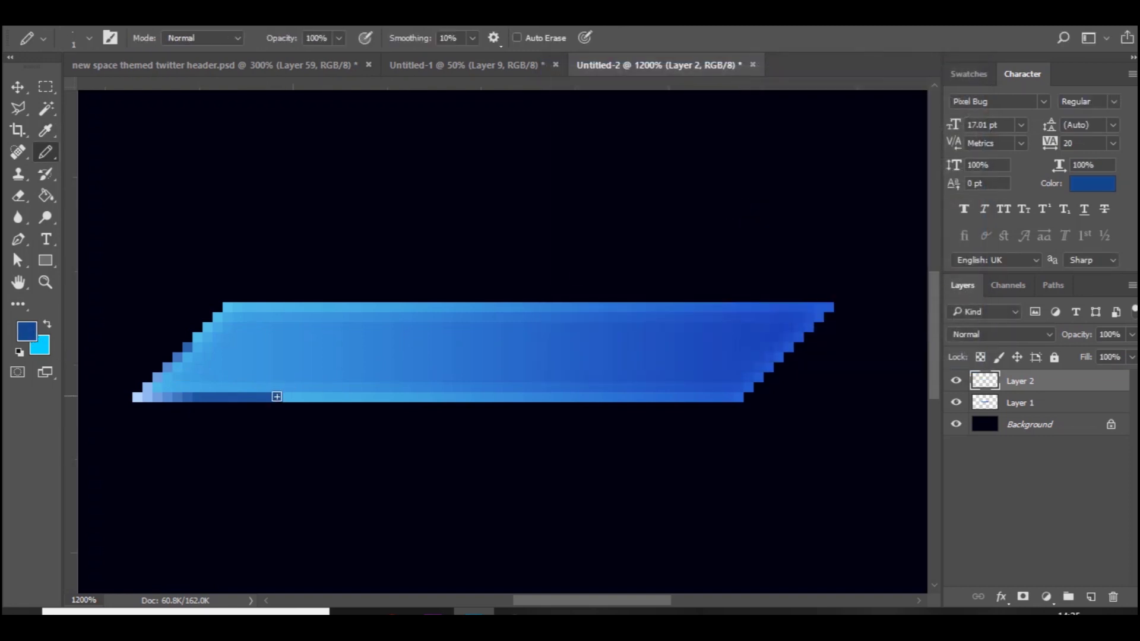
pyautogui.moveTo(276, 397); pyautogui.dragTo(422, 390)
pyautogui.hotkey('ctrl', 'z')
pyautogui.moveTo(274, 397); pyautogui.dragTo(464, 398)
# - Continue the bottom strip rightward in progressively darker blues, including 073068
pyautogui.click(24, 334)
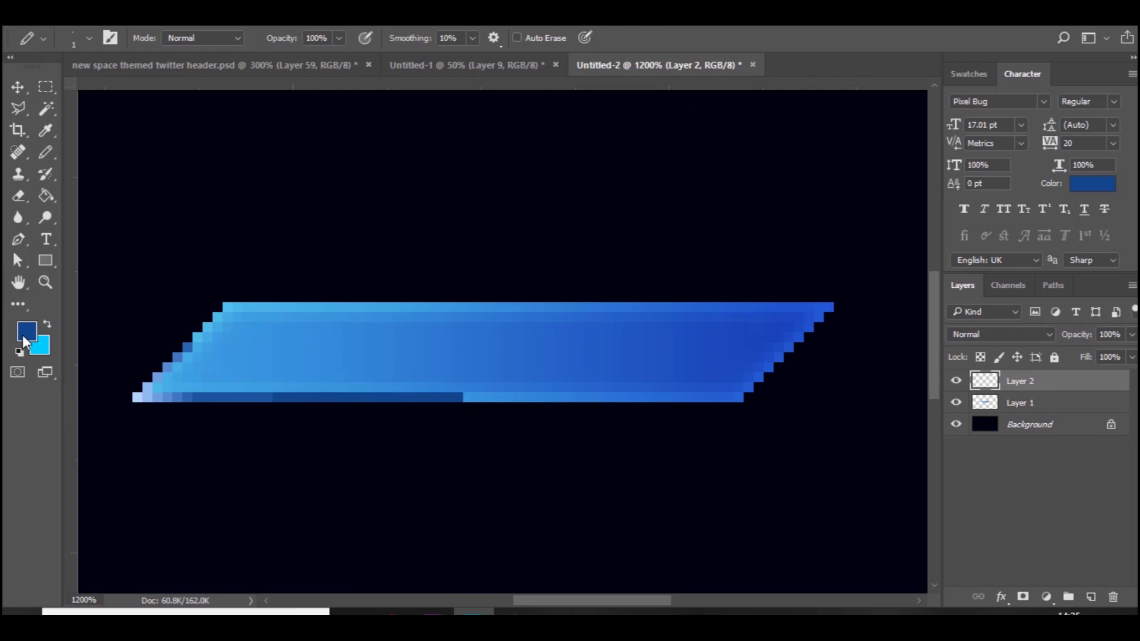
pyautogui.click(745, 218)
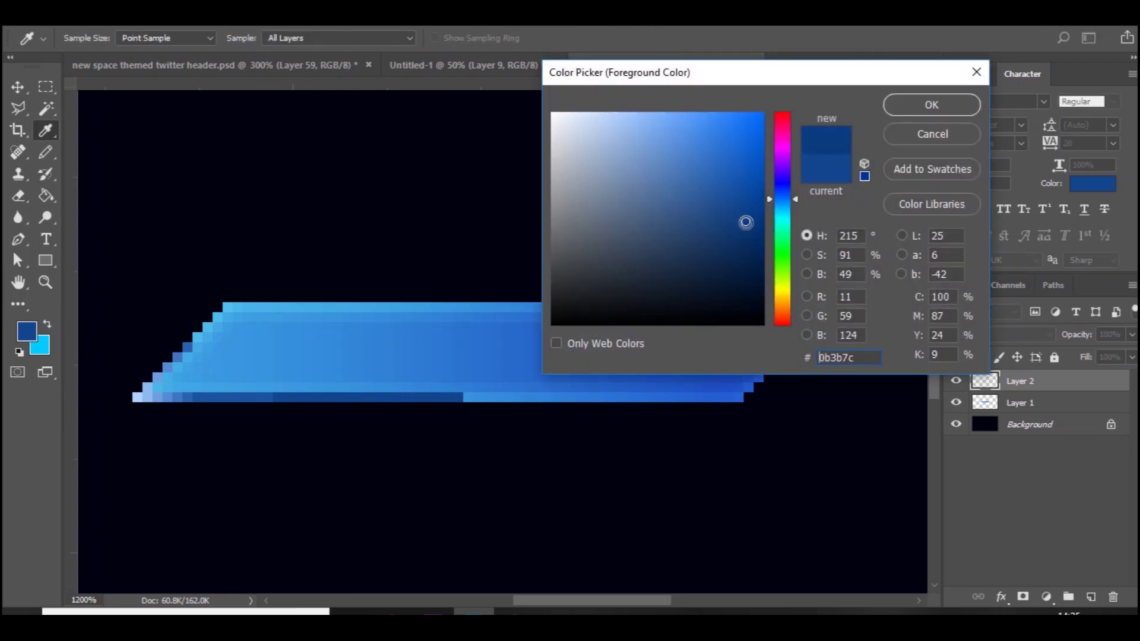
pyautogui.press('Return')
pyautogui.moveTo(414, 397); pyautogui.dragTo(584, 398)
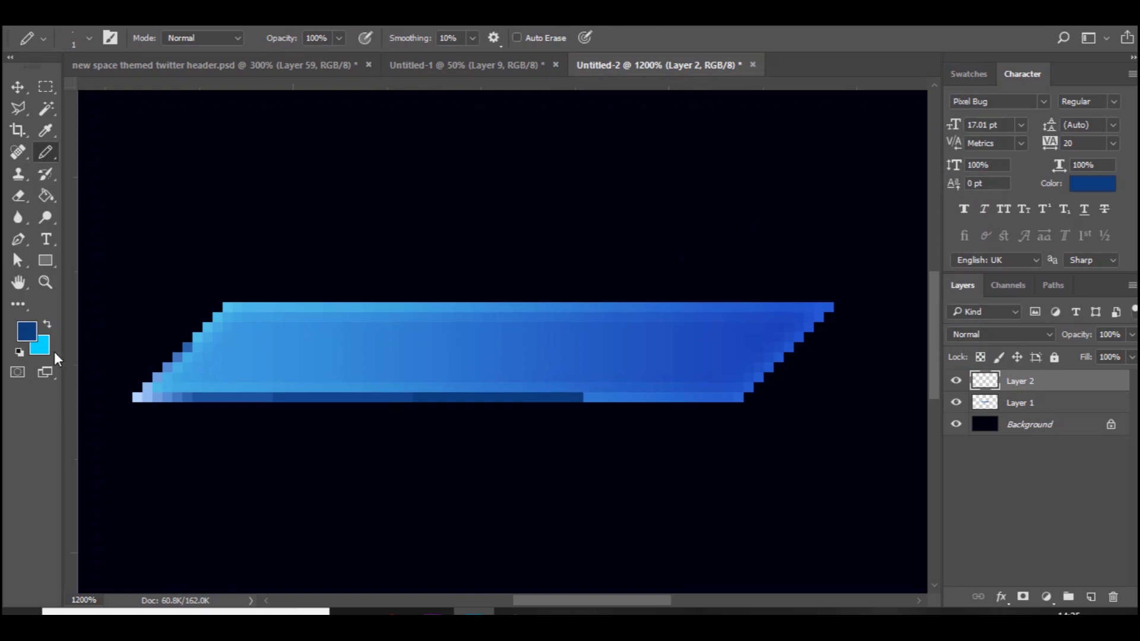
pyautogui.click(26, 336)
pyautogui.click(750, 238)
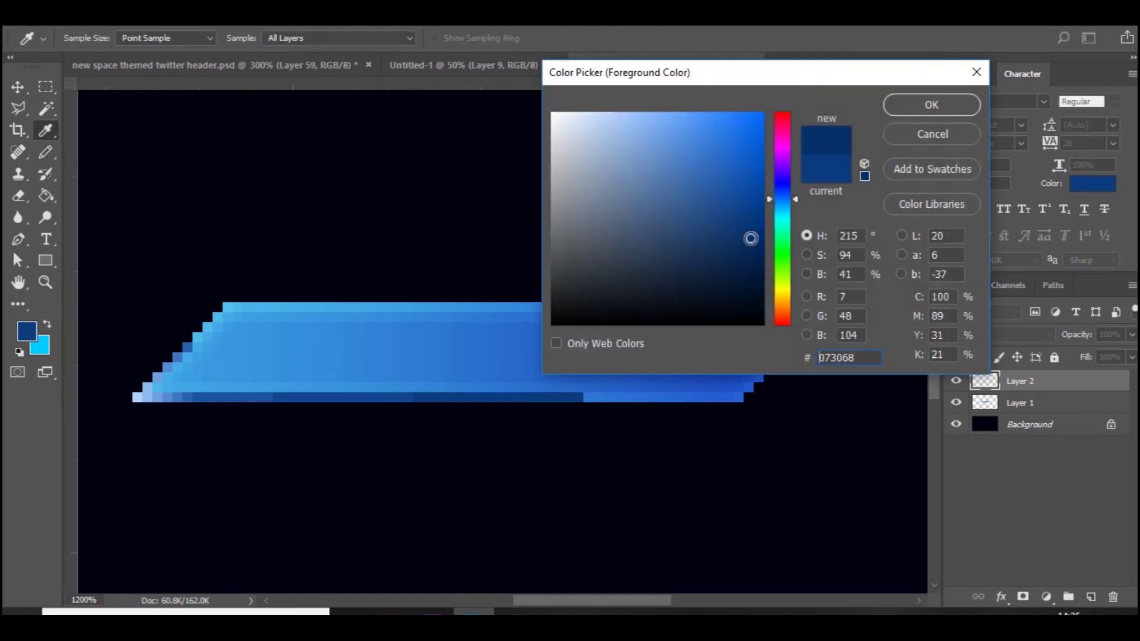
pyautogui.press('Return')
pyautogui.moveTo(534, 401); pyautogui.dragTo(722, 398)
# - Extend the strip to the bar's right end in 032655 and pick a near-black navy
pyautogui.press('i')
pyautogui.click(35, 339)
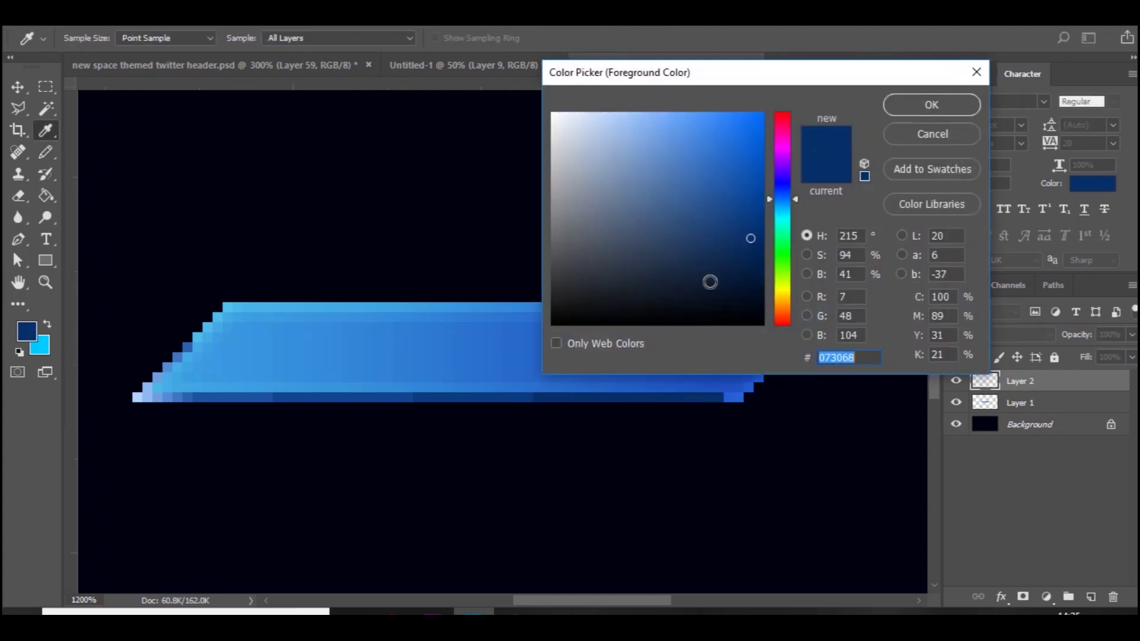
pyautogui.moveTo(710, 280); pyautogui.dragTo(755, 253)
pyautogui.press('Return')
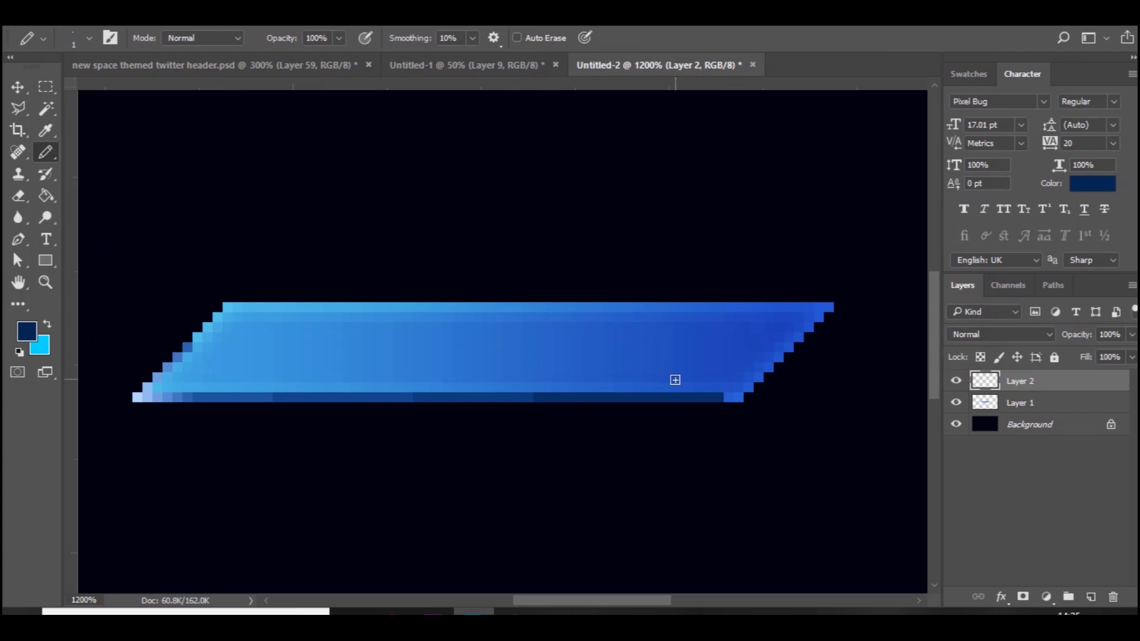
pyautogui.moveTo(723, 398); pyautogui.dragTo(736, 399)
pyautogui.click(27, 330)
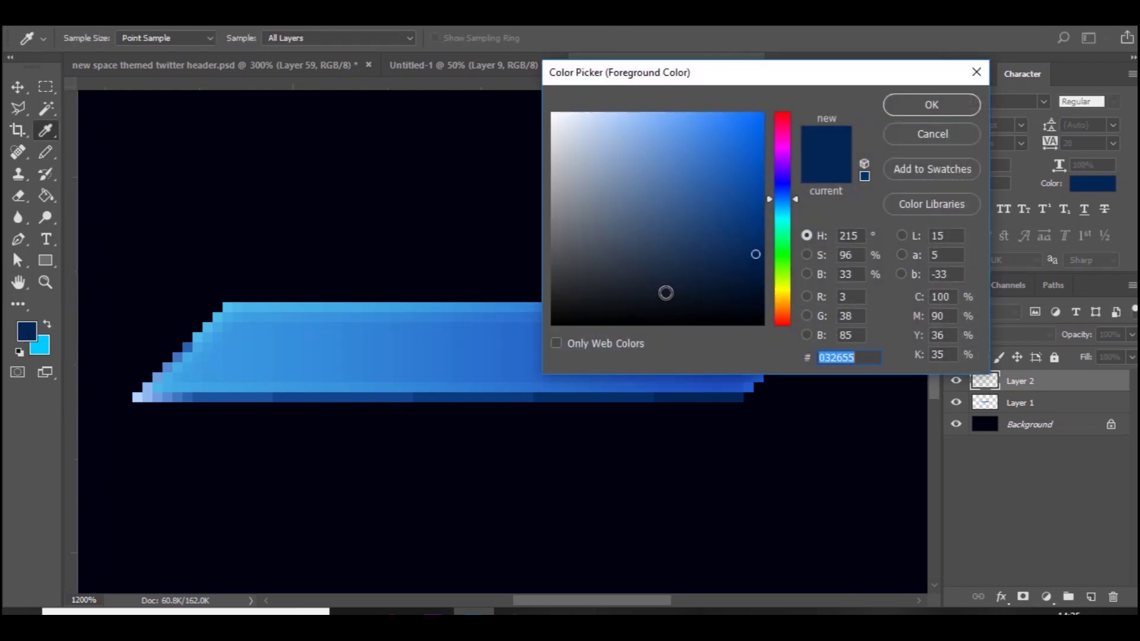
pyautogui.moveTo(754, 281); pyautogui.dragTo(772, 310)
pyautogui.press('Return')
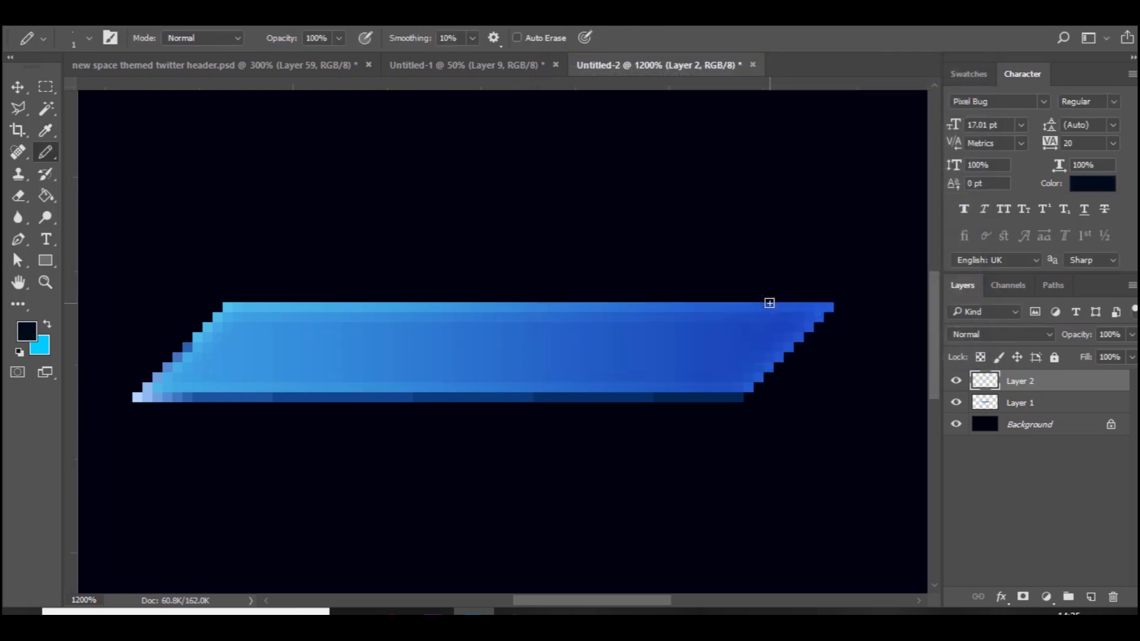
# - Add Layer 3 and darken the bar's top-right corner pixels with navy 011633
pyautogui.click(1090, 597)
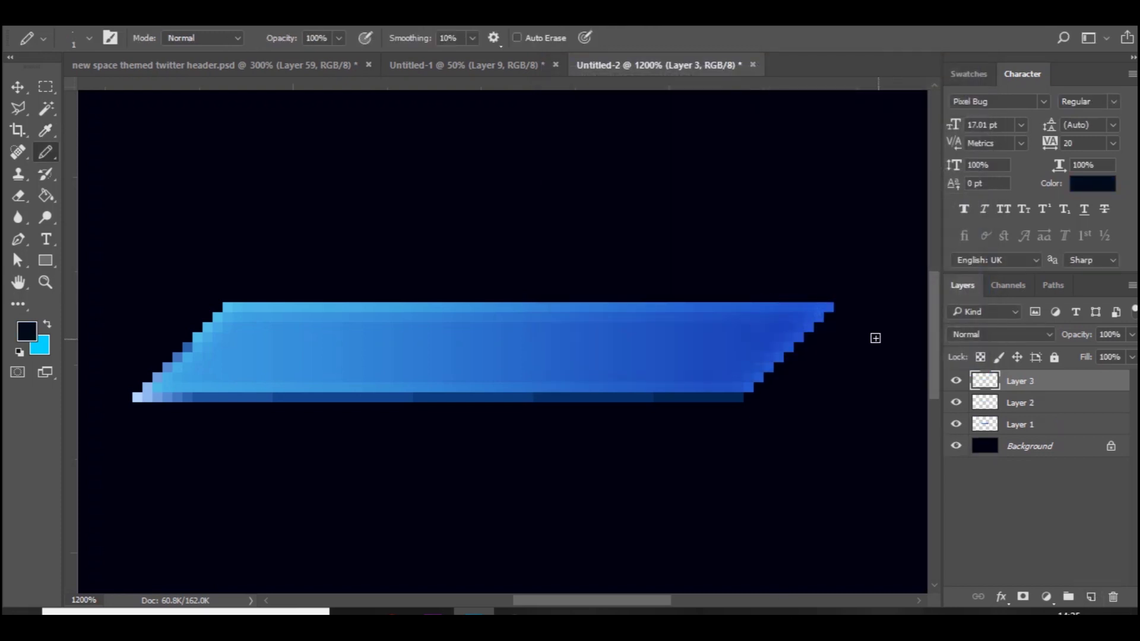
pyautogui.click(830, 308)
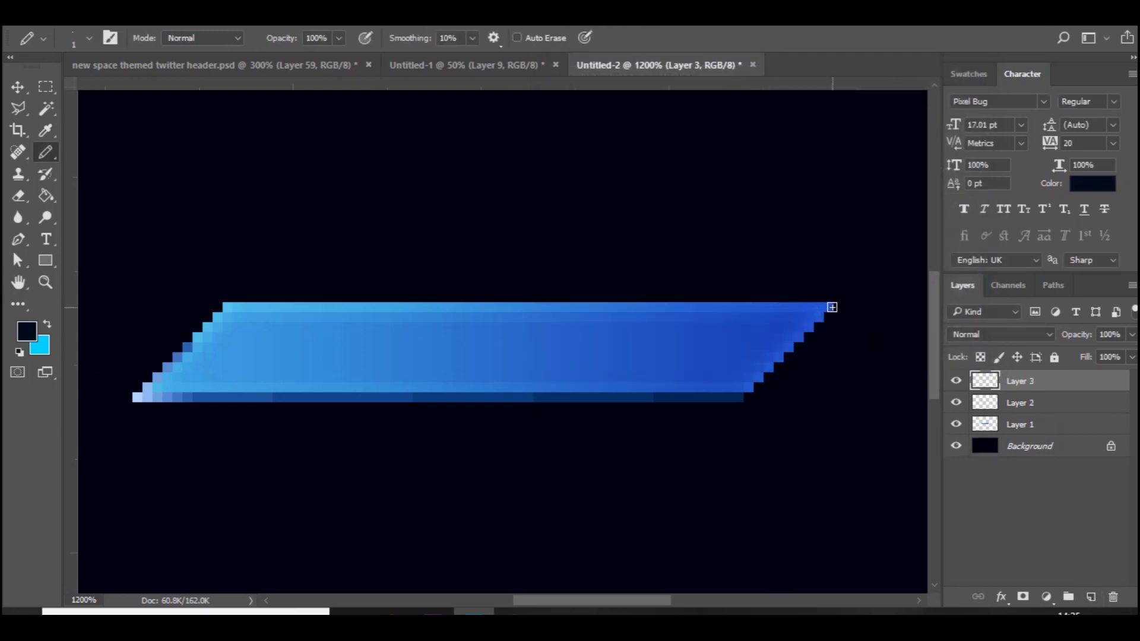
pyautogui.click(26, 331)
pyautogui.moveTo(748, 282); pyautogui.dragTo(758, 283)
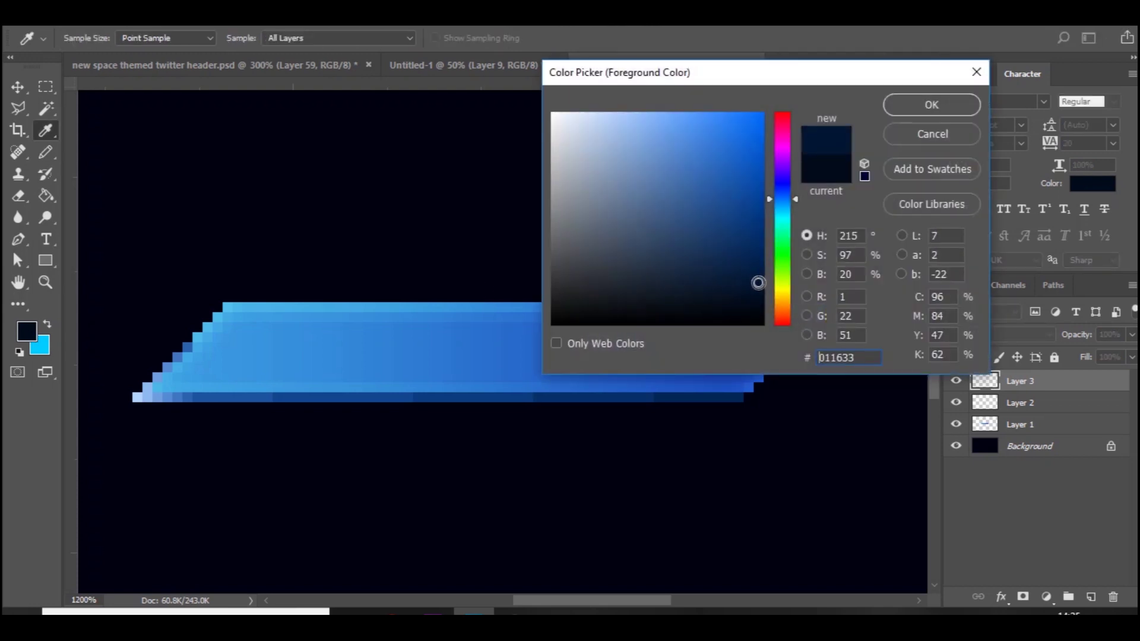
pyautogui.press('Return')
pyautogui.moveTo(818, 317); pyautogui.dragTo(820, 306)
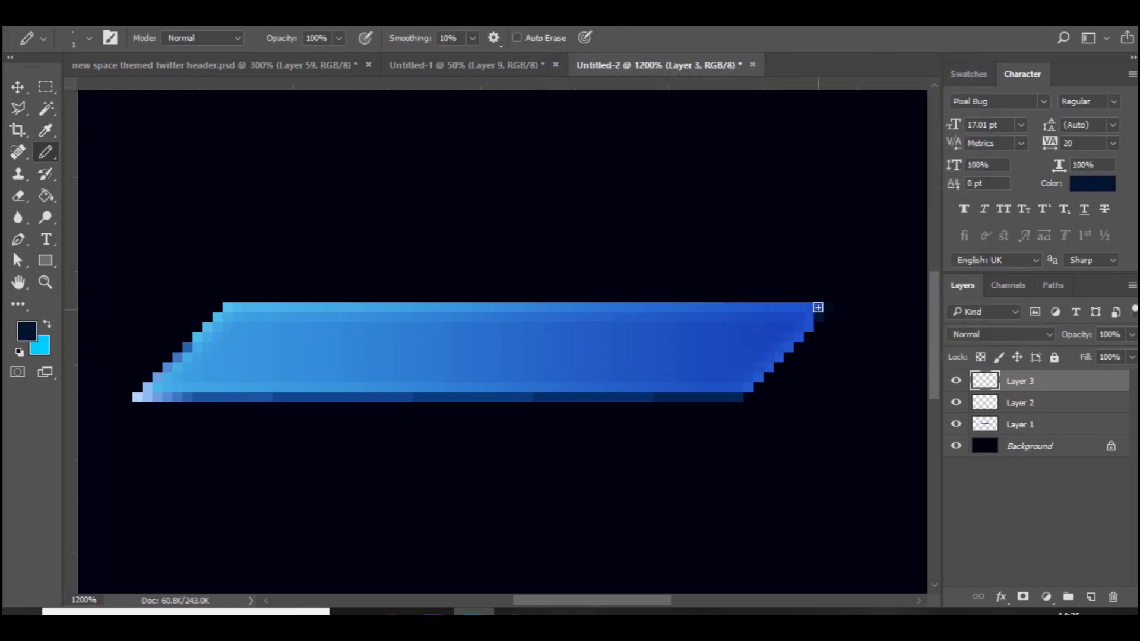
# - Shade the next corner and right-edge pixels with two slightly lighter navies
pyautogui.click(26, 332)
pyautogui.moveTo(750, 238); pyautogui.dragTo(756, 269)
pyautogui.press('Return')
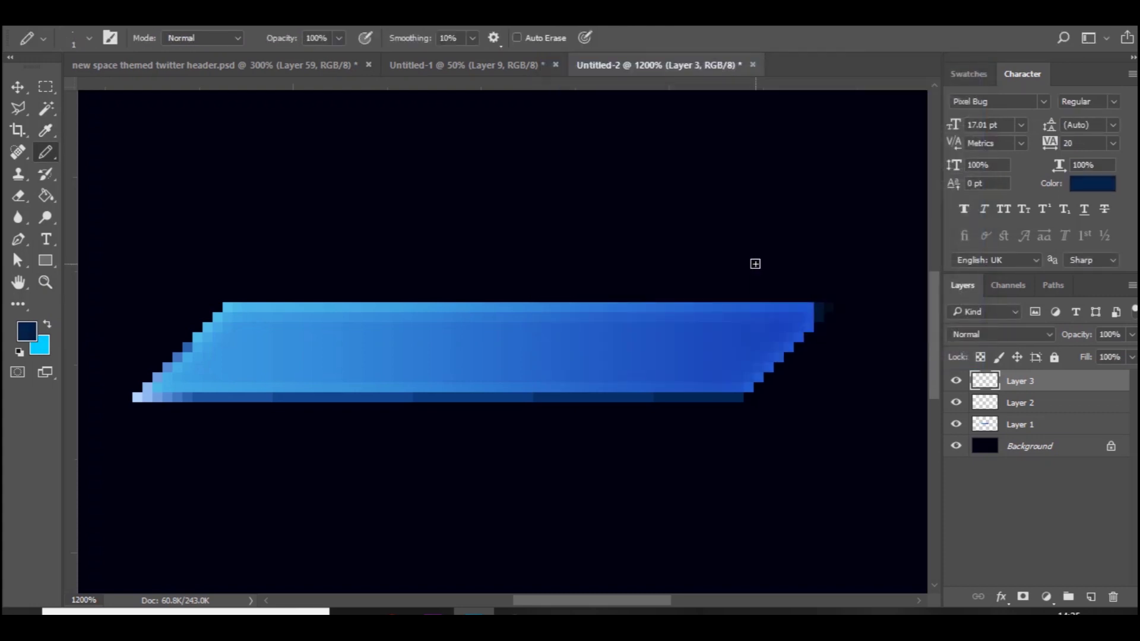
pyautogui.click(809, 307)
pyautogui.click(810, 328)
pyautogui.click(28, 333)
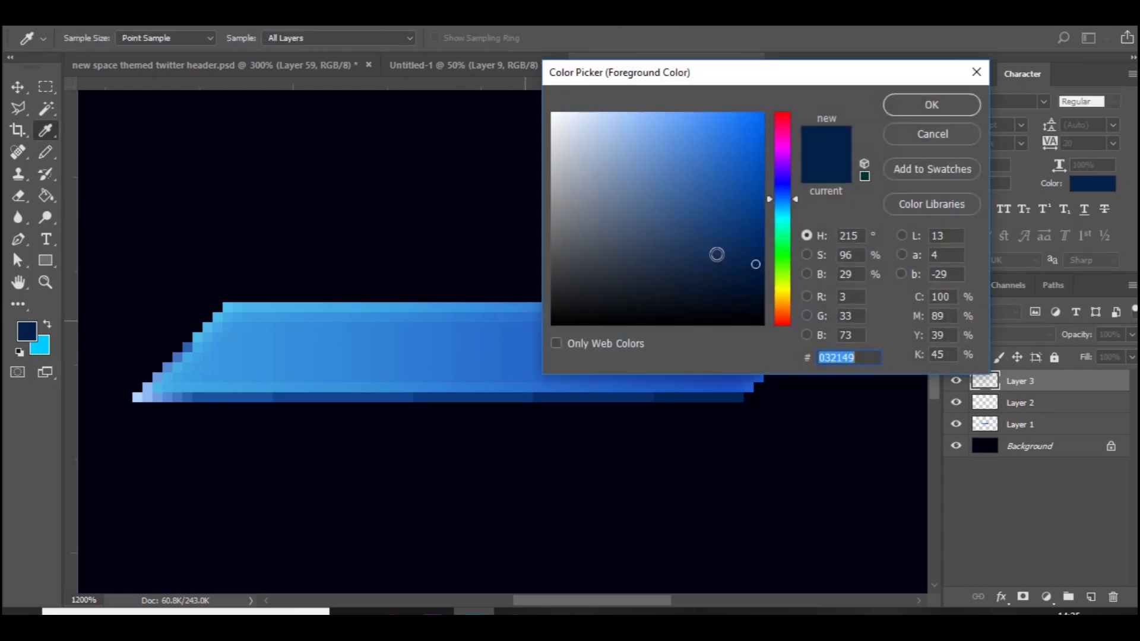
pyautogui.click(752, 250)
pyautogui.press('Return')
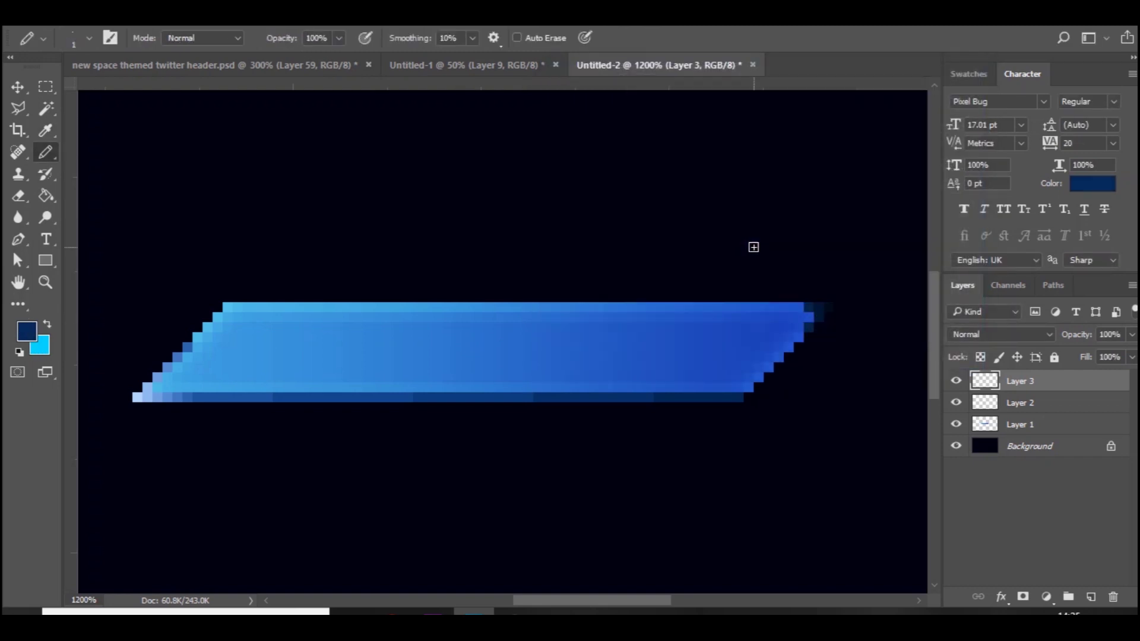
pyautogui.click(799, 333)
# - Grade the top edge through progressively lighter blues up to 0e4da3
pyautogui.click(36, 334)
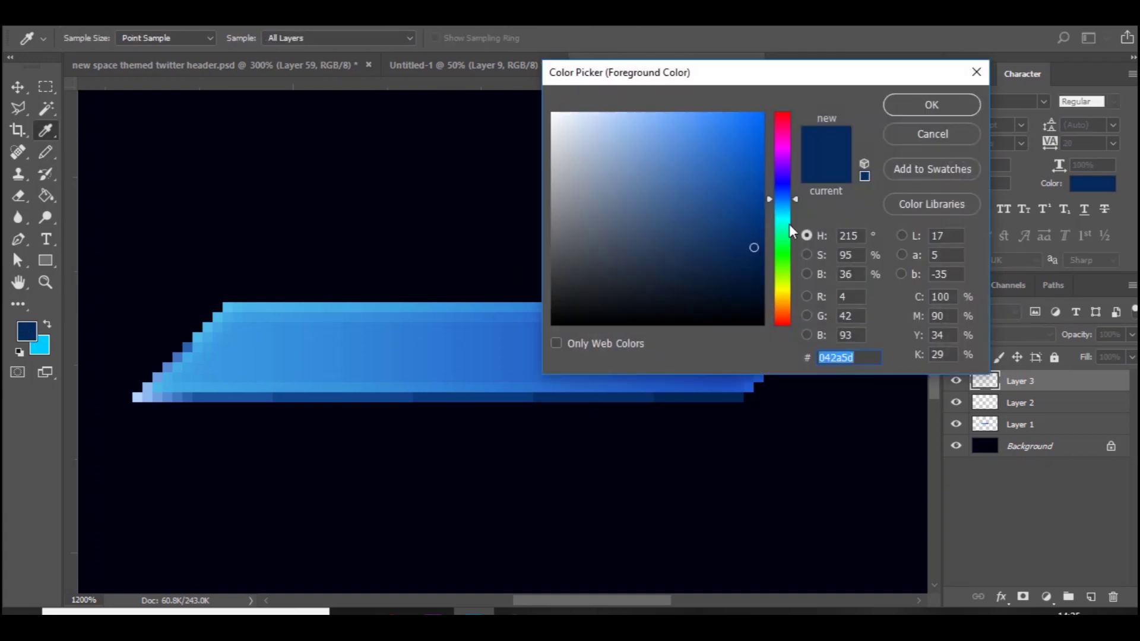
pyautogui.click(748, 232)
pyautogui.press('Return')
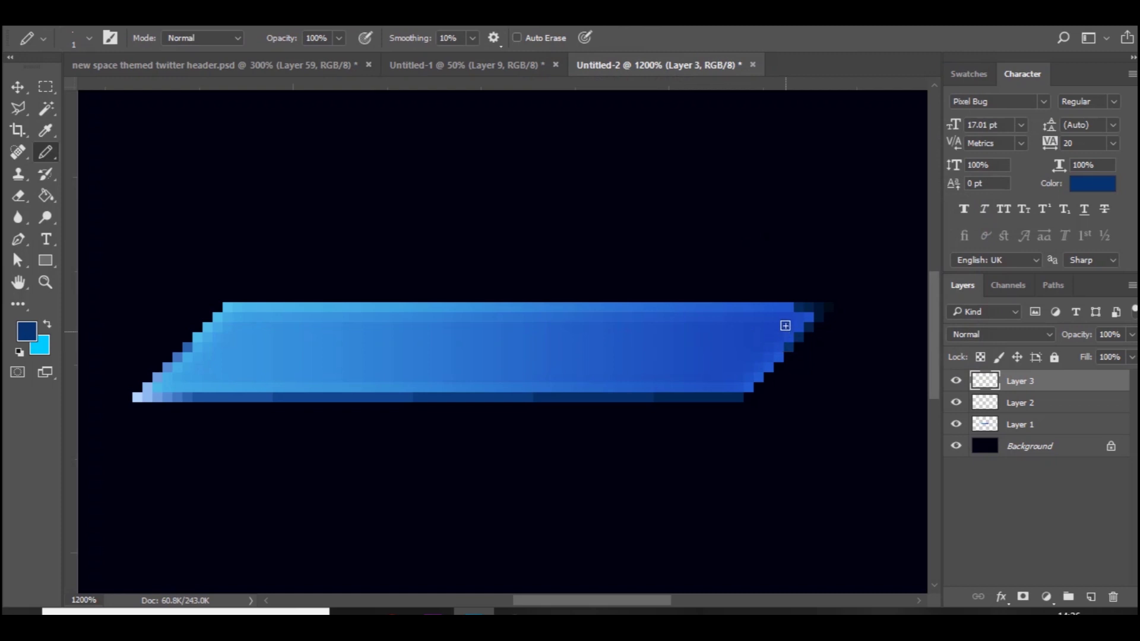
pyautogui.click(26, 329)
pyautogui.click(750, 205)
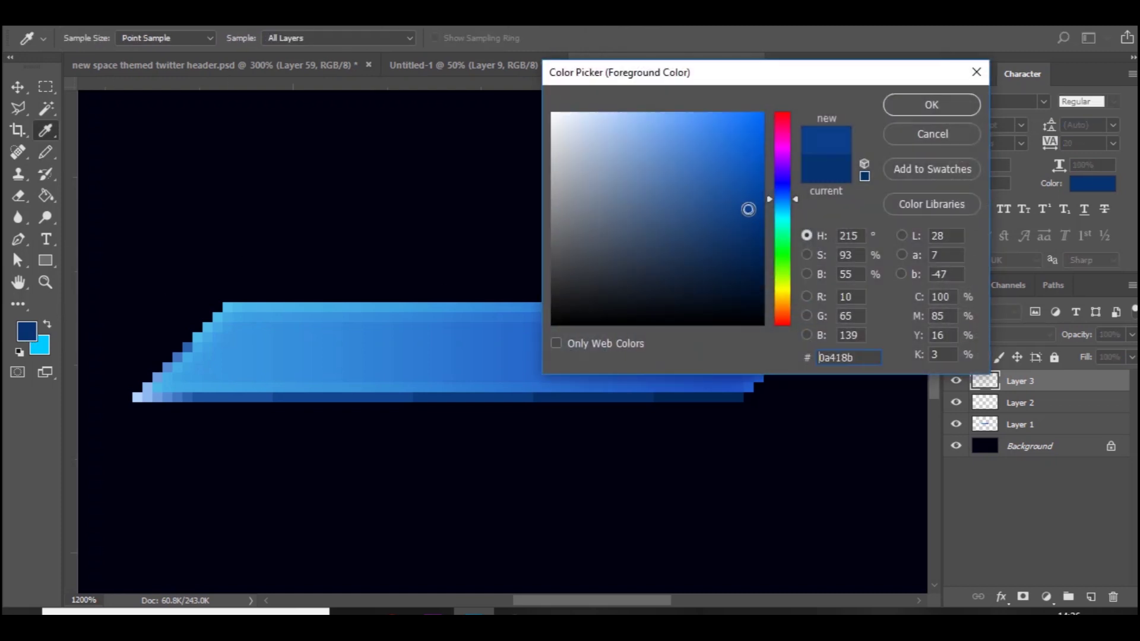
pyautogui.press('Return')
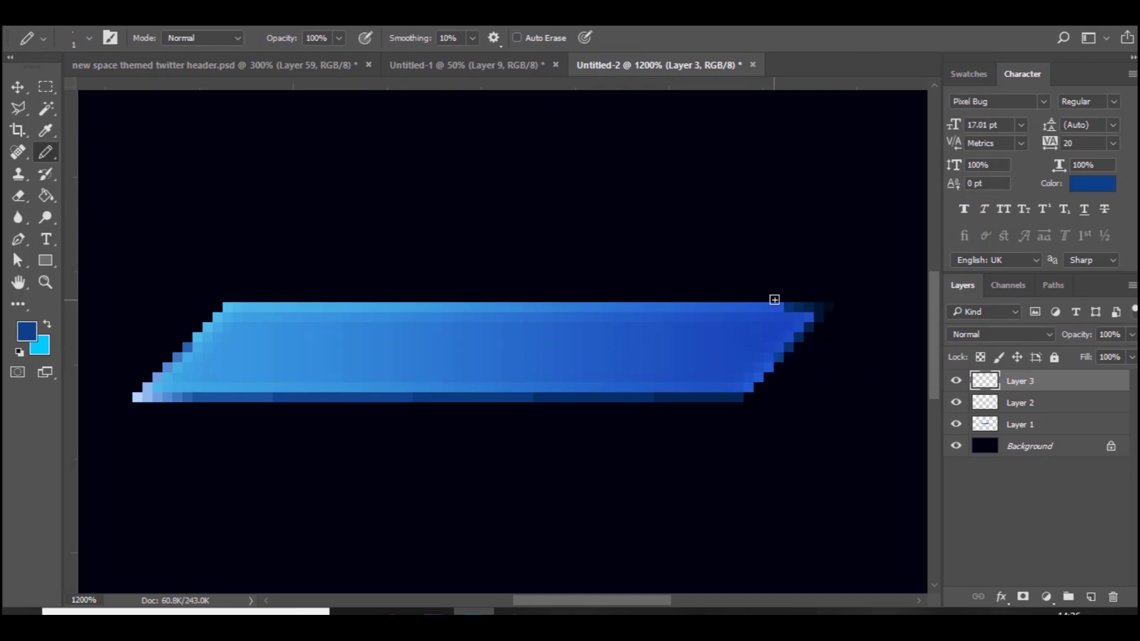
pyautogui.click(27, 332)
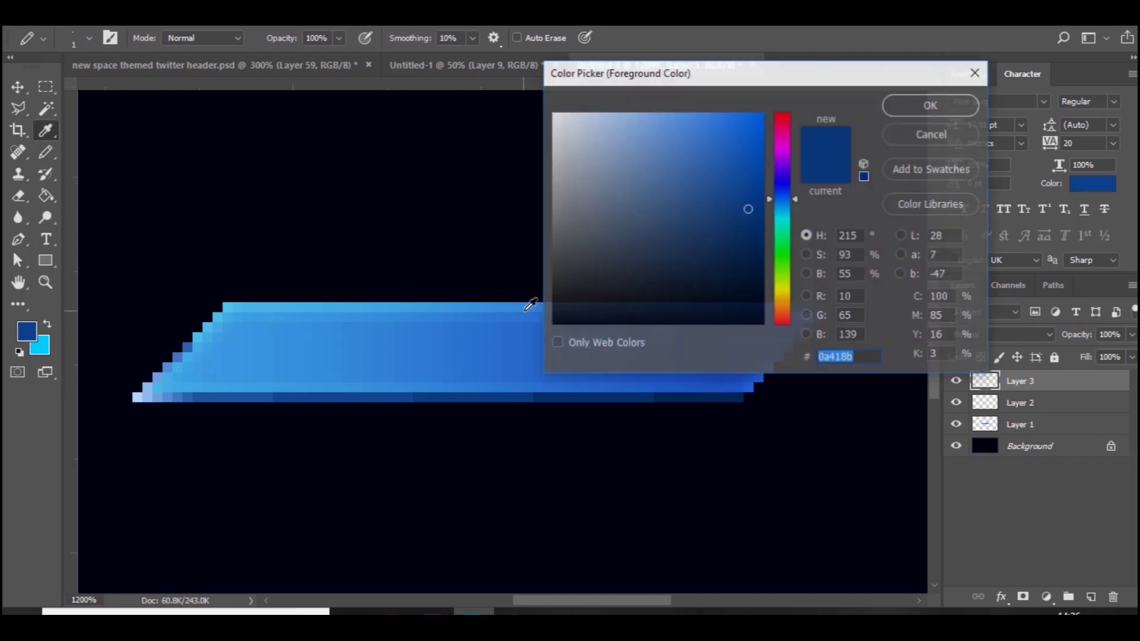
pyautogui.click(746, 189)
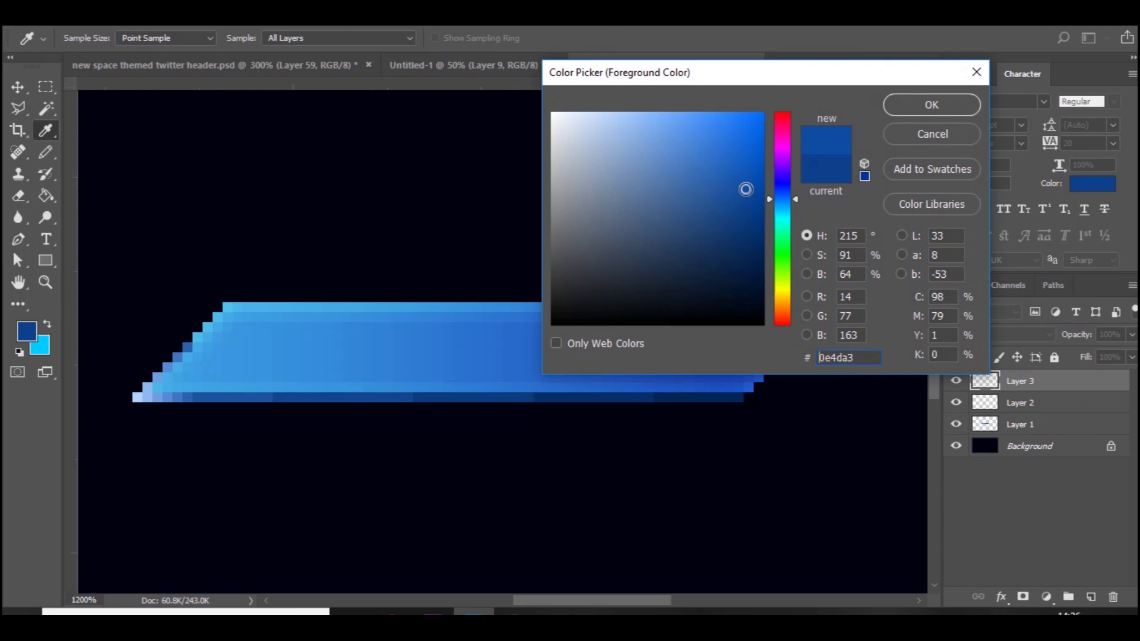
pyautogui.press('Return')
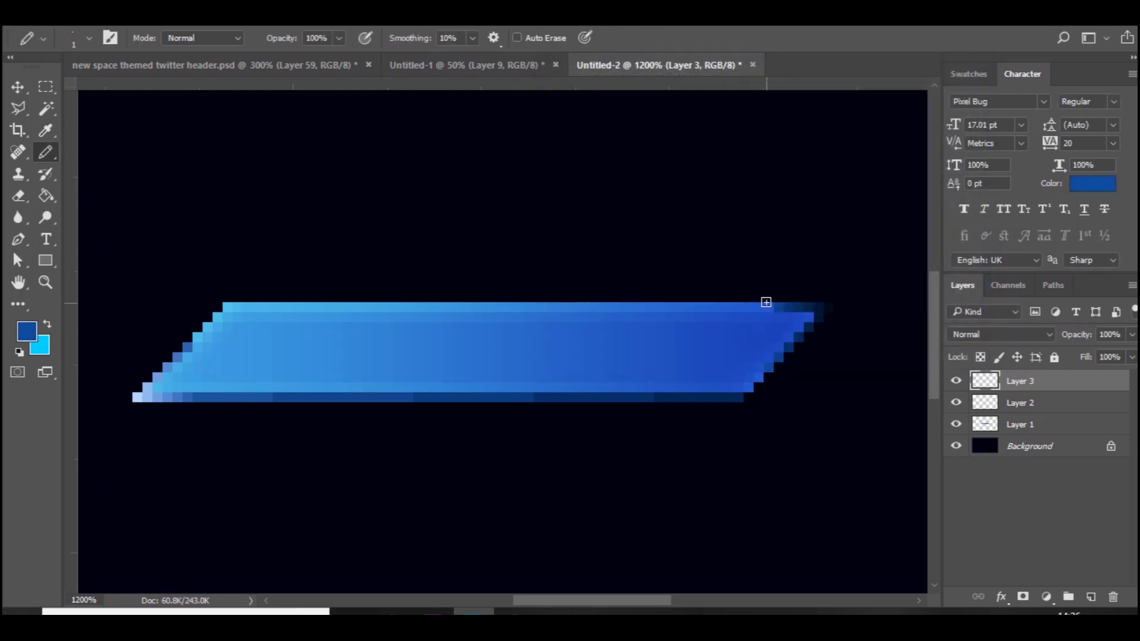
# - Continue the top-edge gradient with brighter blues ending at 1463cf
pyautogui.click(27, 330)
pyautogui.click(744, 167)
pyautogui.press('Return')
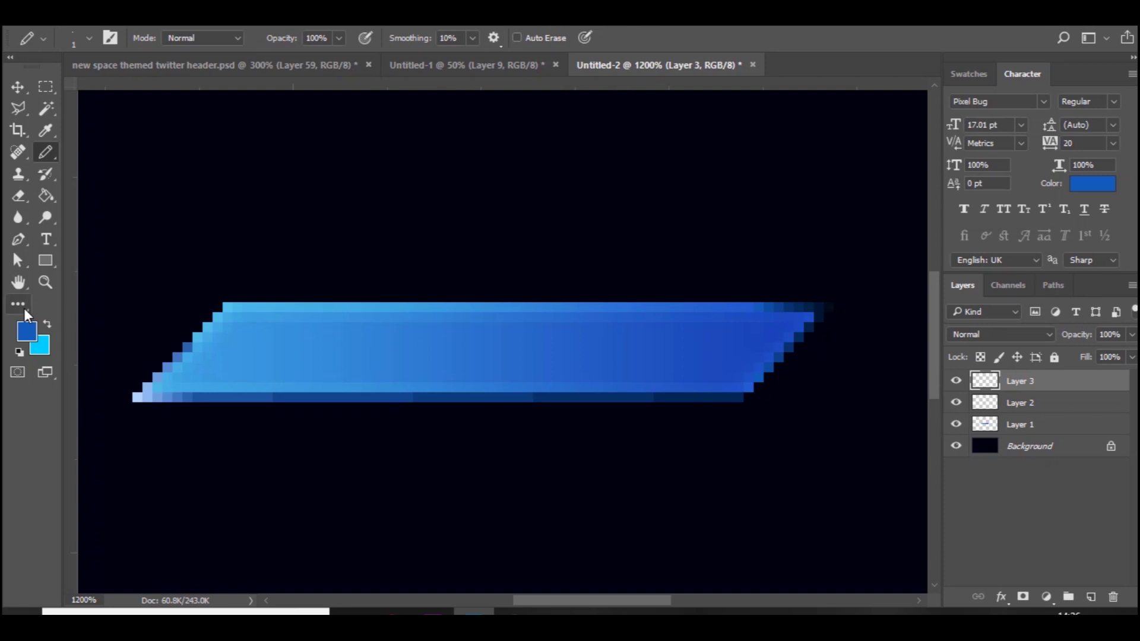
pyautogui.click(26, 328)
pyautogui.click(743, 154)
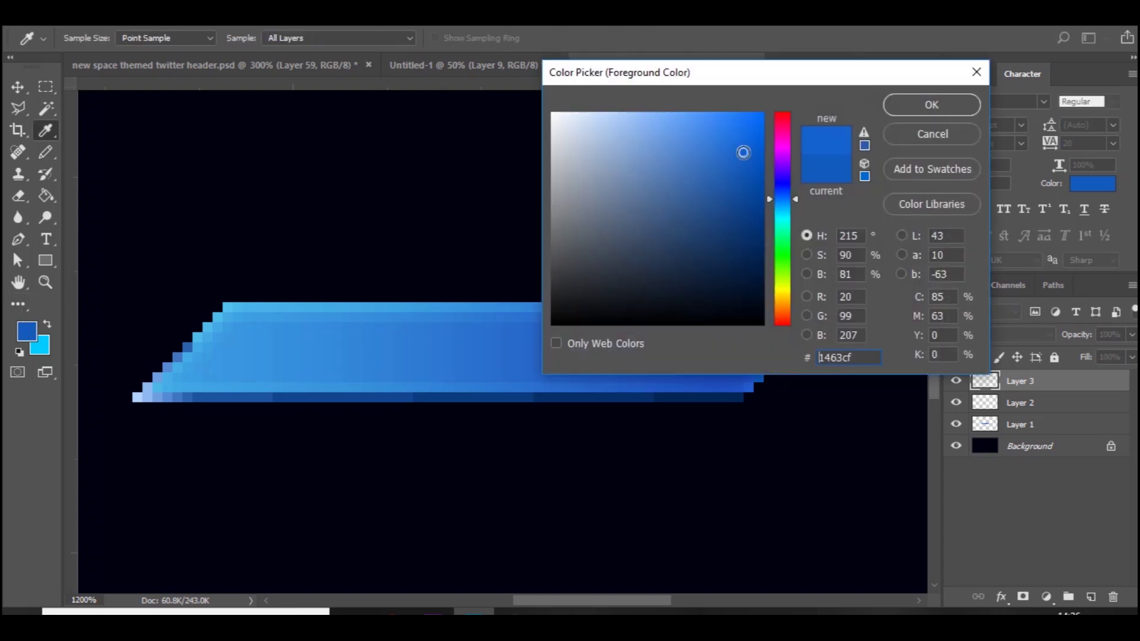
pyautogui.press('Return')
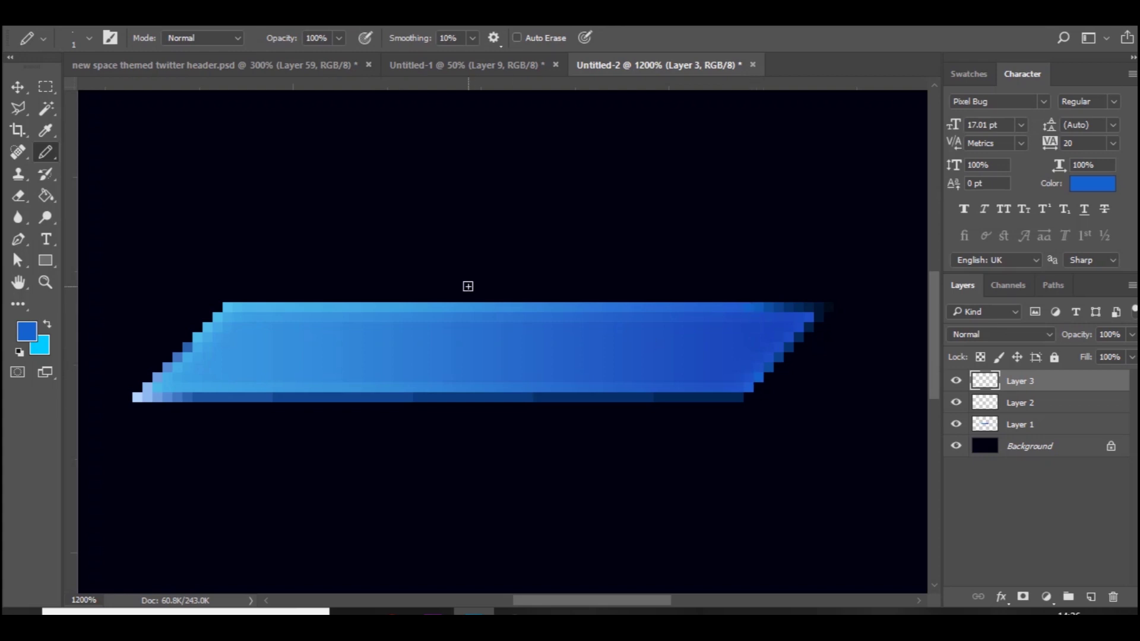
pyautogui.hotkey('ctrl', '-')
pyautogui.hotkey('ctrl', '-')
pyautogui.hotkey('ctrl', '+')
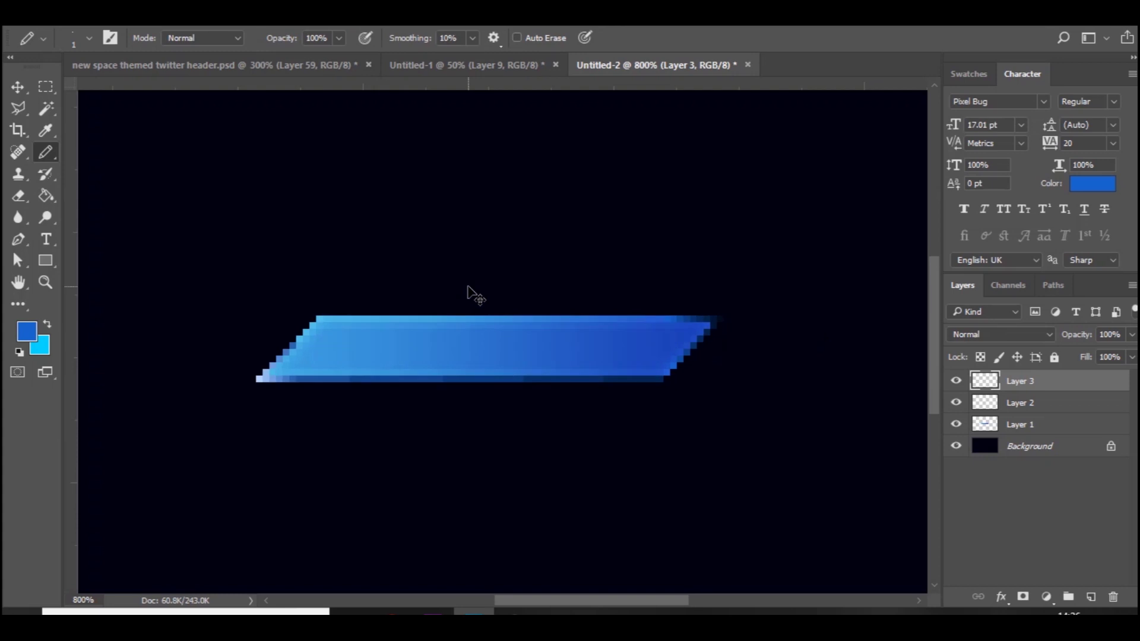
pyautogui.hotkey('ctrl', '+')
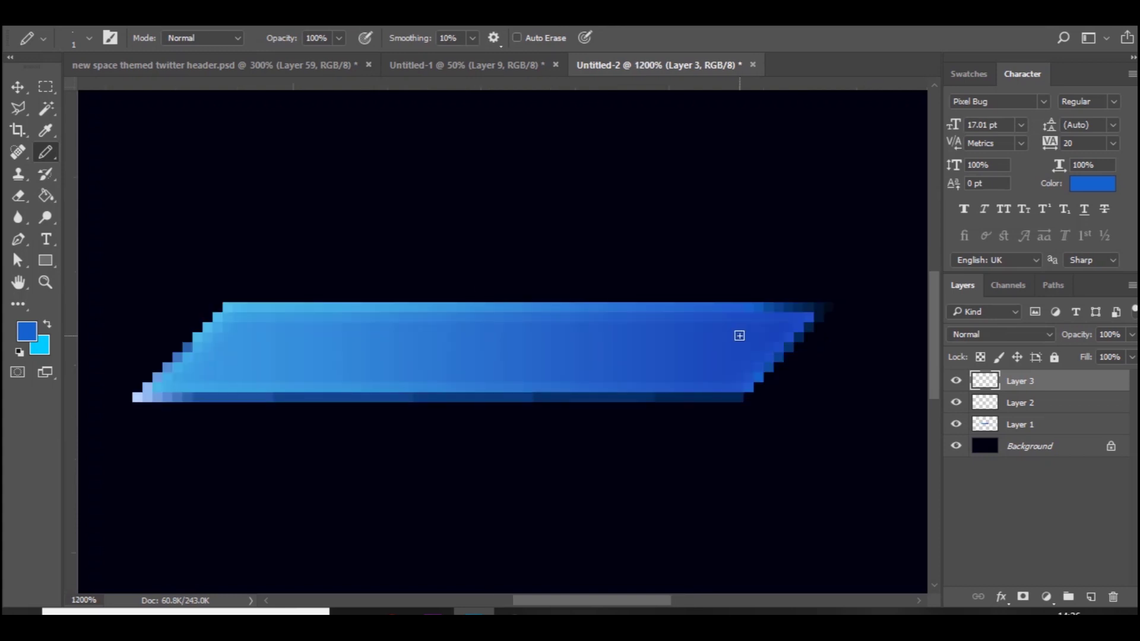
pyautogui.hotkey('ctrl', '-')
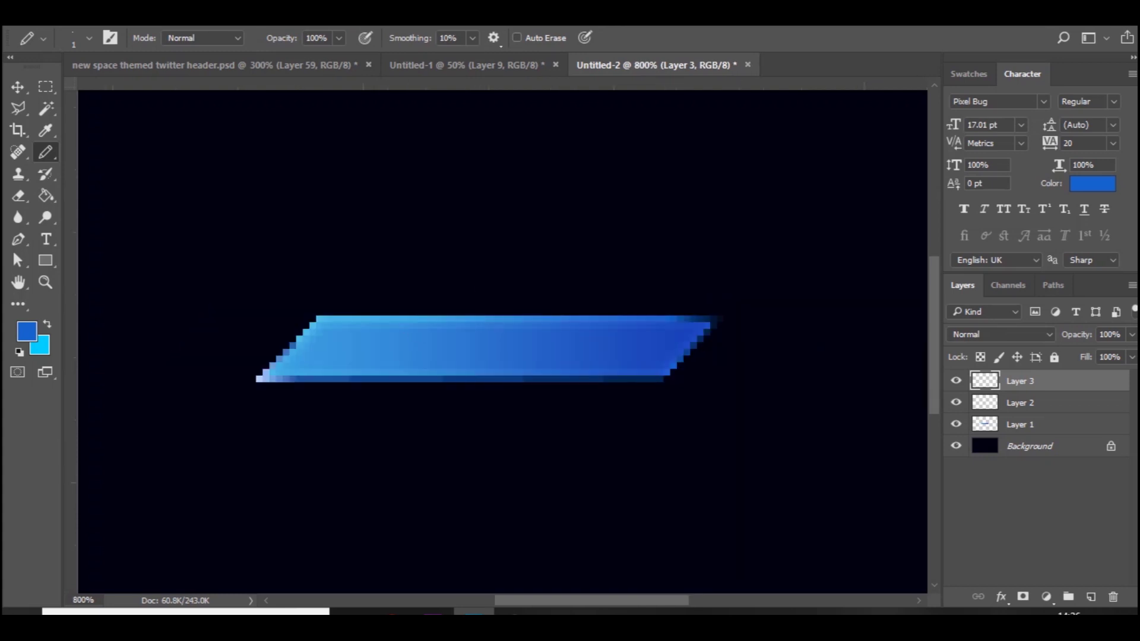
pyautogui.click(461, 69)
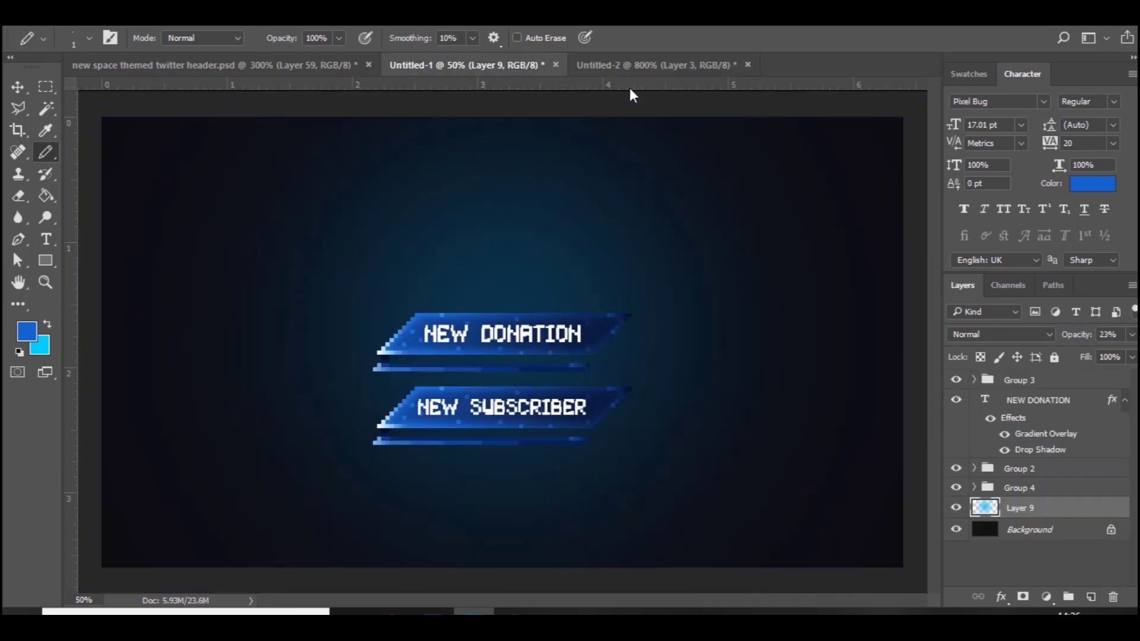
pyautogui.click(636, 67)
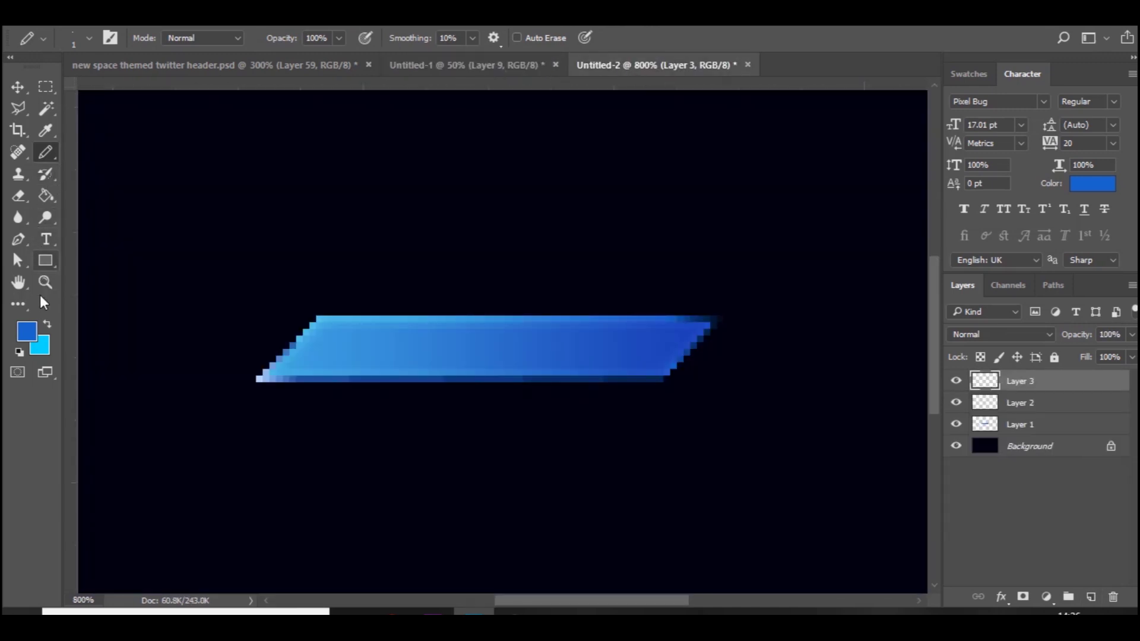
# - On a new white-painted layer, dot sparkle pixels across the banner
pyautogui.click(26, 331)
pyautogui.write('ffffff')
pyautogui.press('Return')
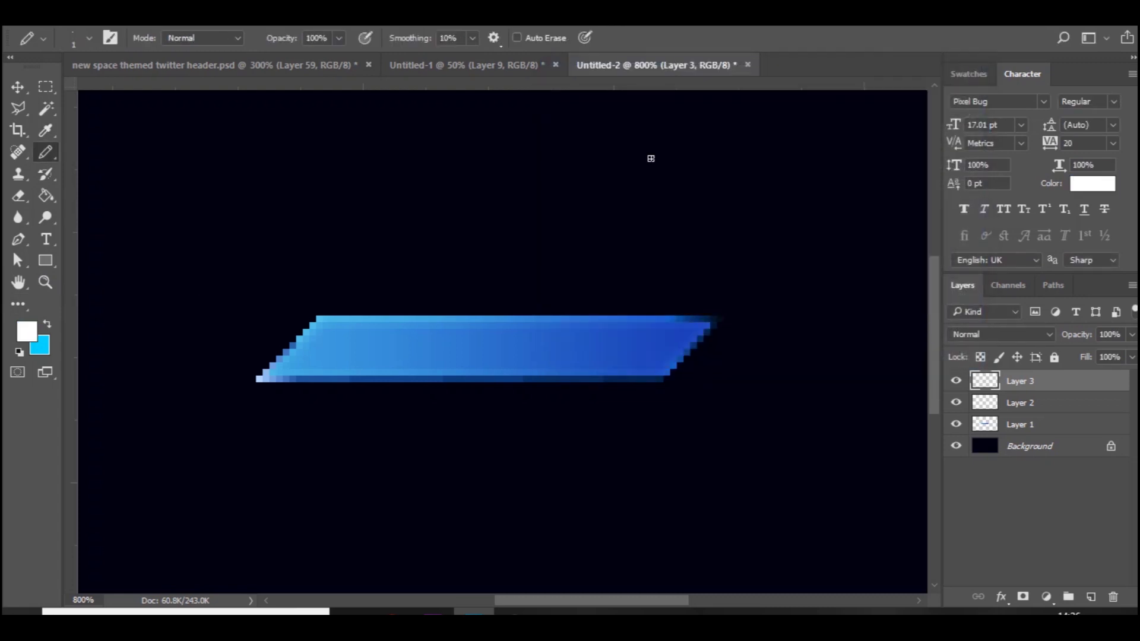
pyautogui.click(1091, 597)
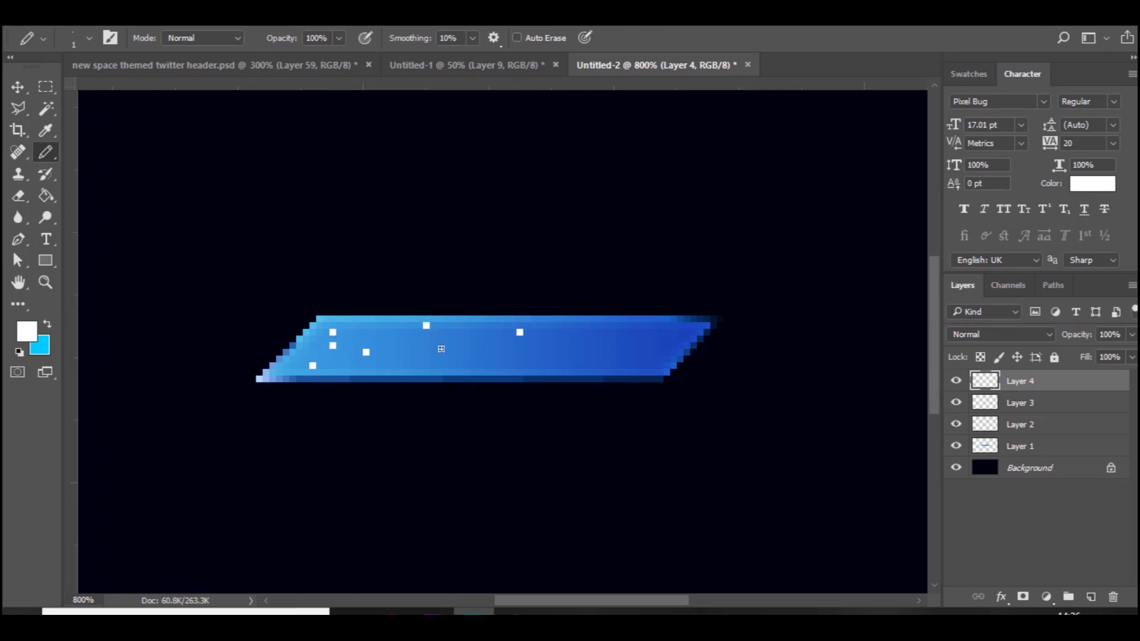
pyautogui.click(605, 370)
# - Set the sparkle layer to Overlay blending at about 30% opacity
pyautogui.click(1052, 339)
pyautogui.click(1052, 157)
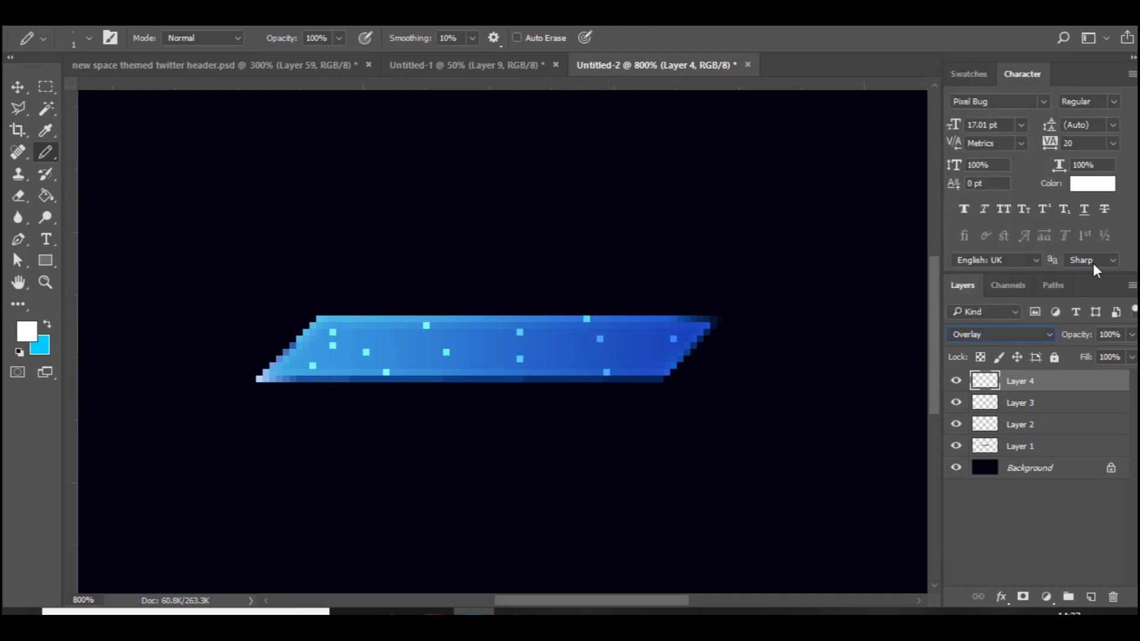
pyautogui.click(1133, 335)
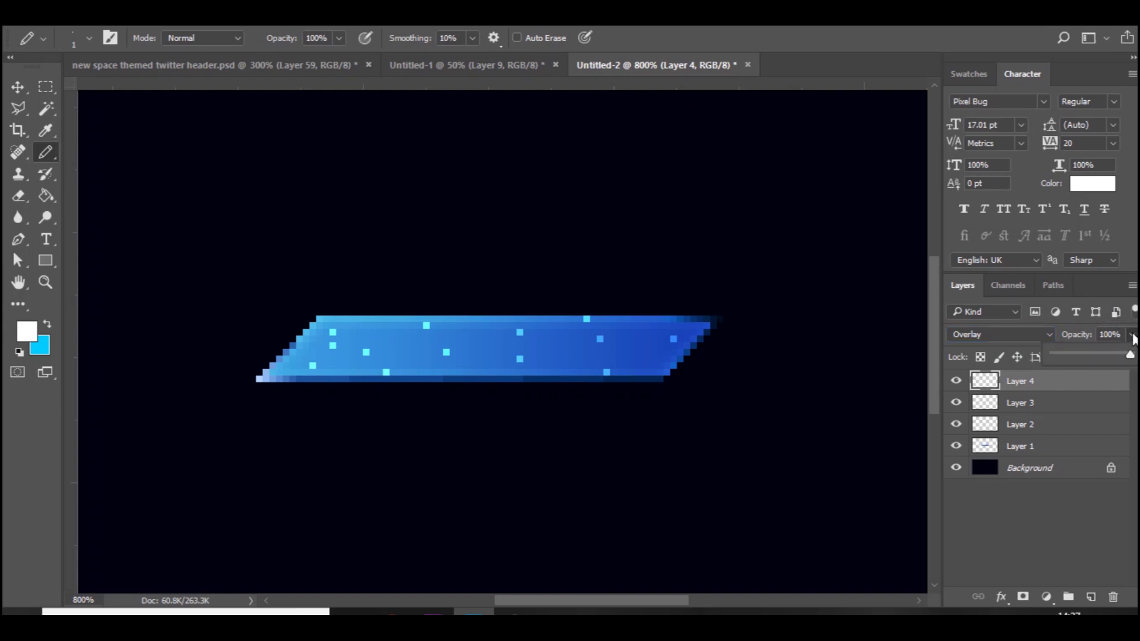
pyautogui.click(1094, 355)
pyautogui.moveTo(1075, 354); pyautogui.dragTo(1097, 355)
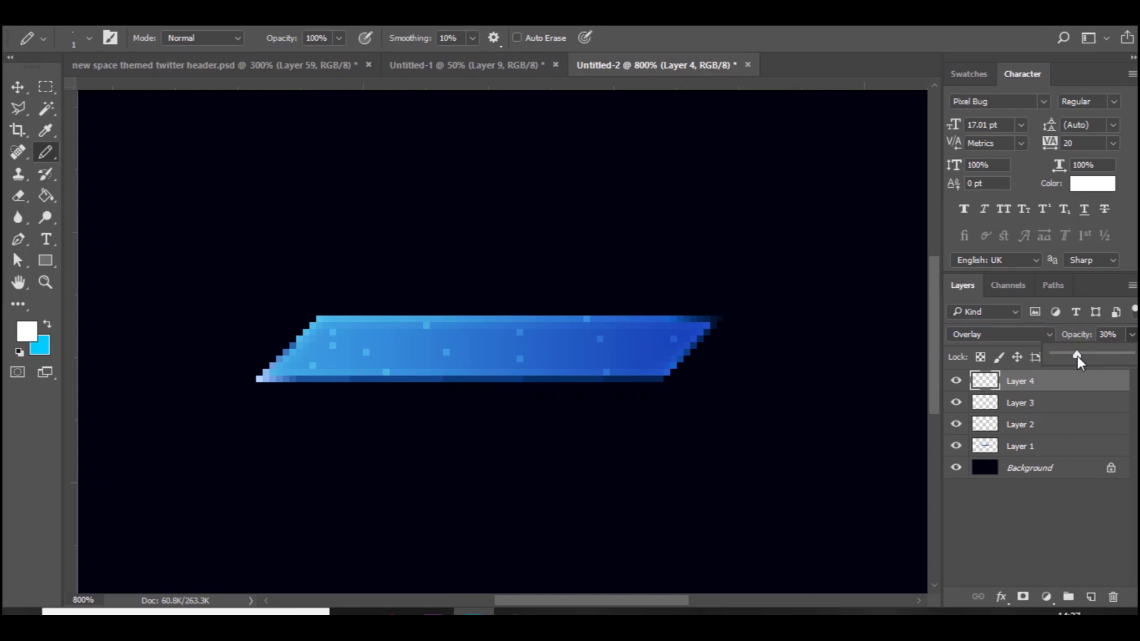
# - Compare with the reference designs, zoom to 1200%, and sample the banner's dark blue
pyautogui.click(440, 62)
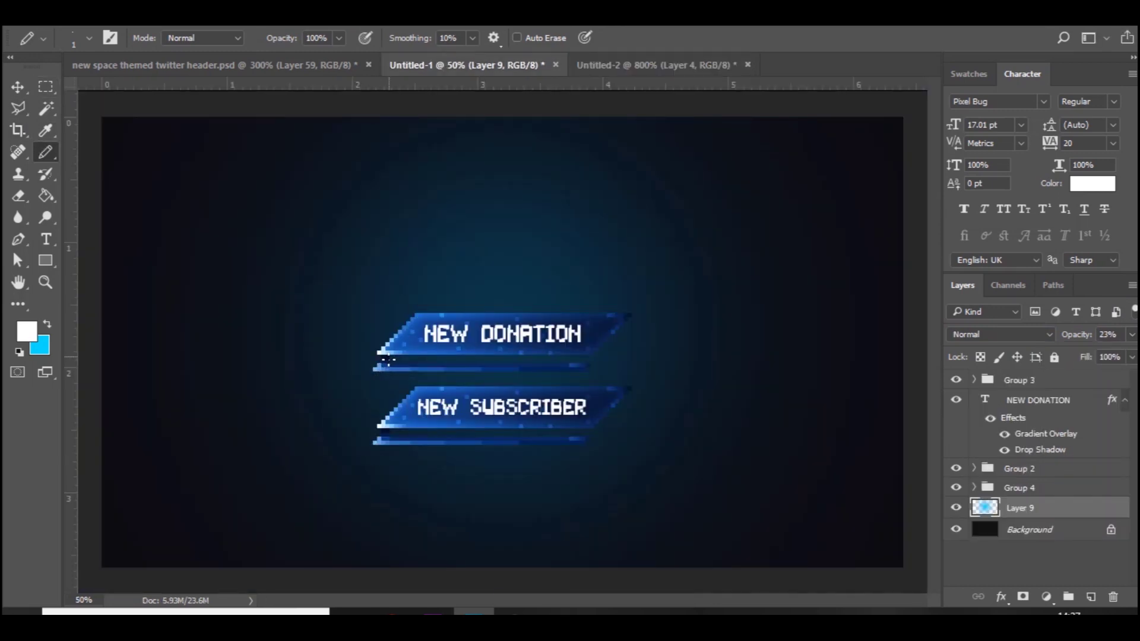
pyautogui.click(611, 60)
pyautogui.hotkey('ctrl', '+')
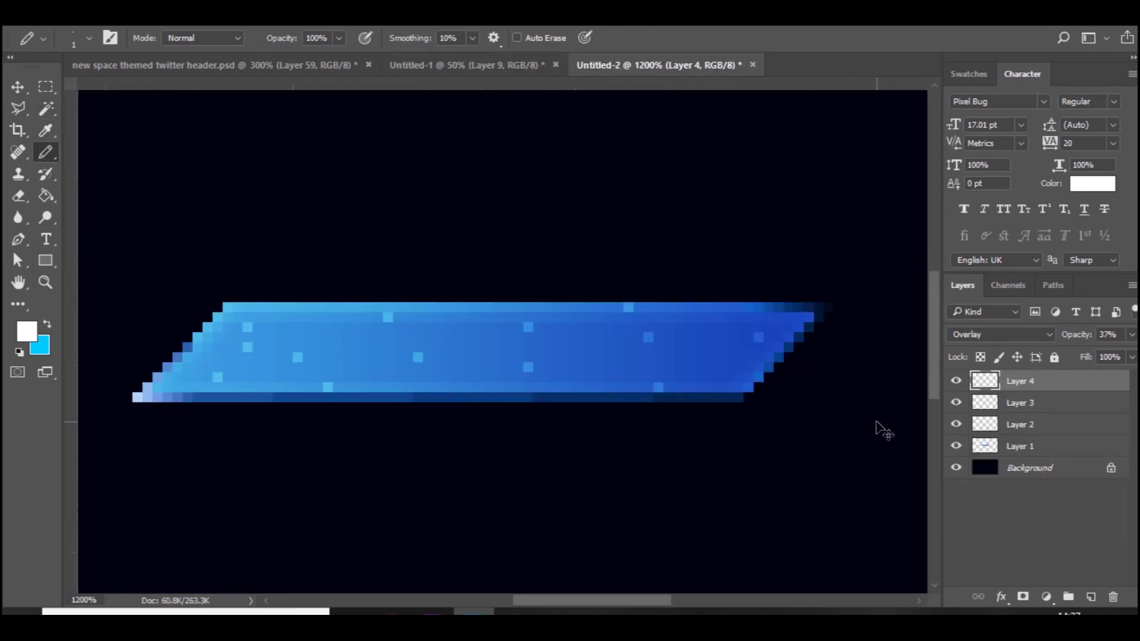
pyautogui.press('i')
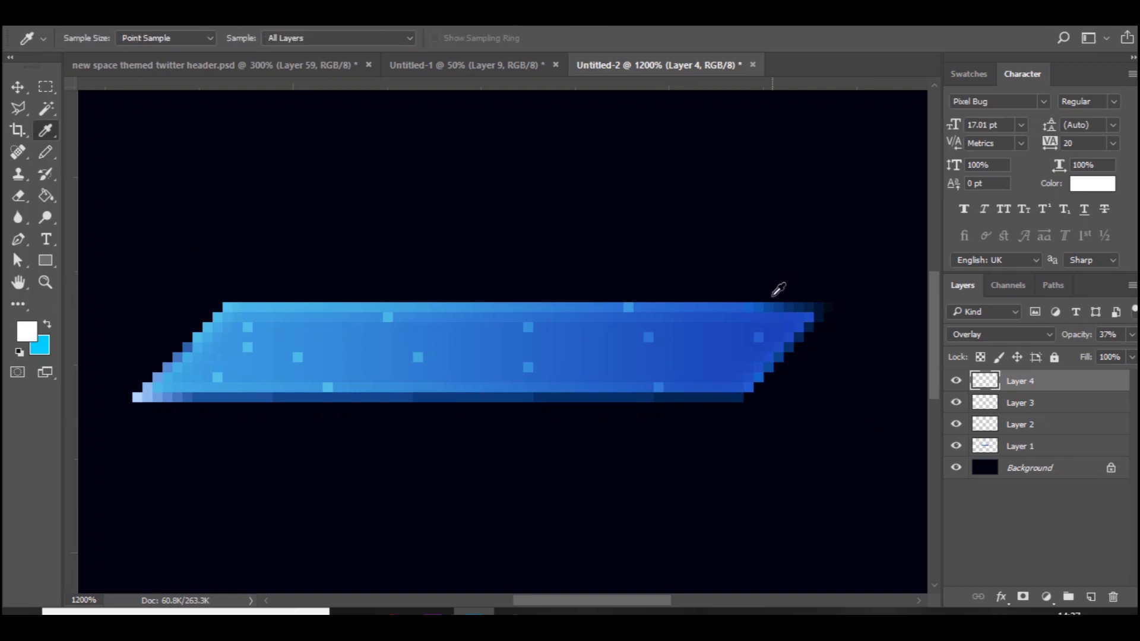
pyautogui.click(783, 304)
pyautogui.press('b')
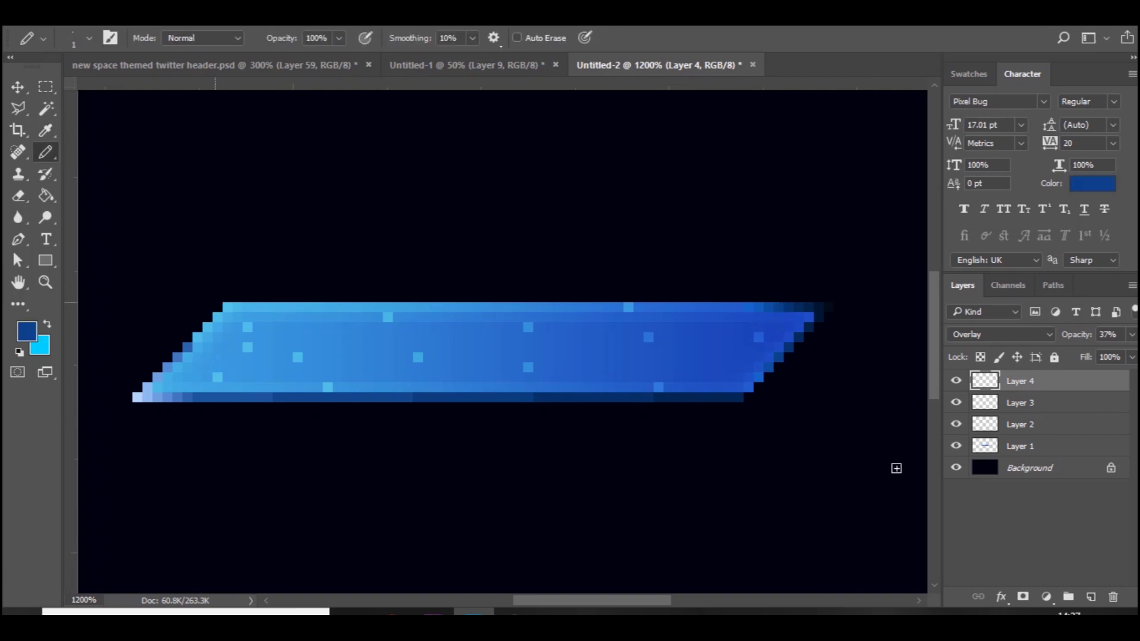
# - Group the banner layers into Group 1 and add Layer 5 above Background
pyautogui.keyDown('shift'); pyautogui.click(1037, 449); pyautogui.keyUp('shift')
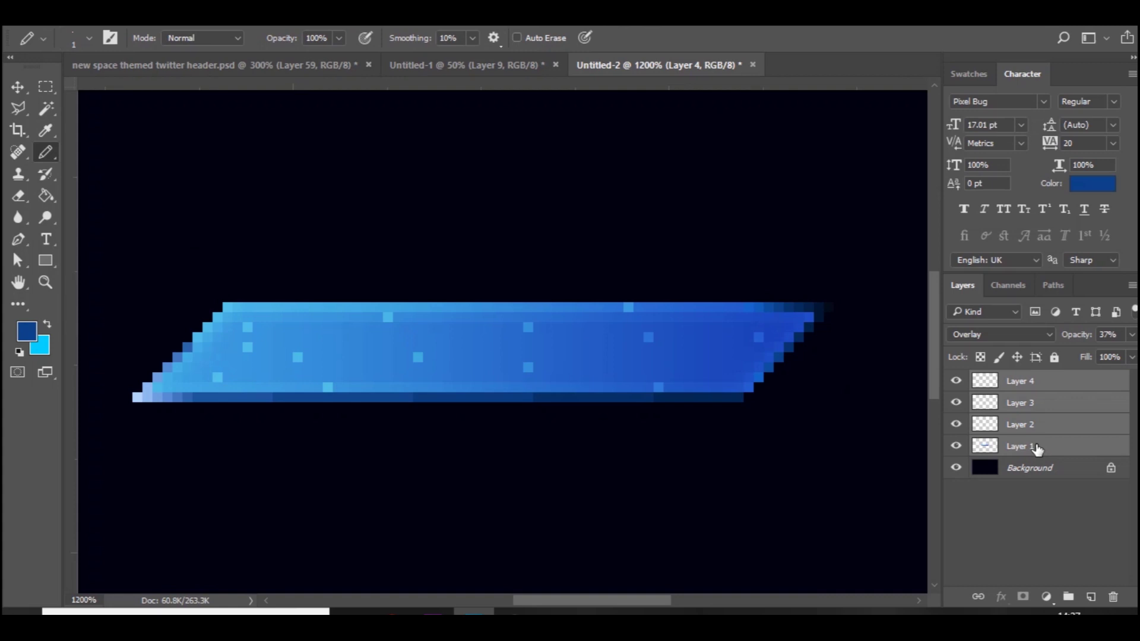
pyautogui.hotkey('ctrl', 'g')
pyautogui.click(1067, 403)
pyautogui.click(1091, 596)
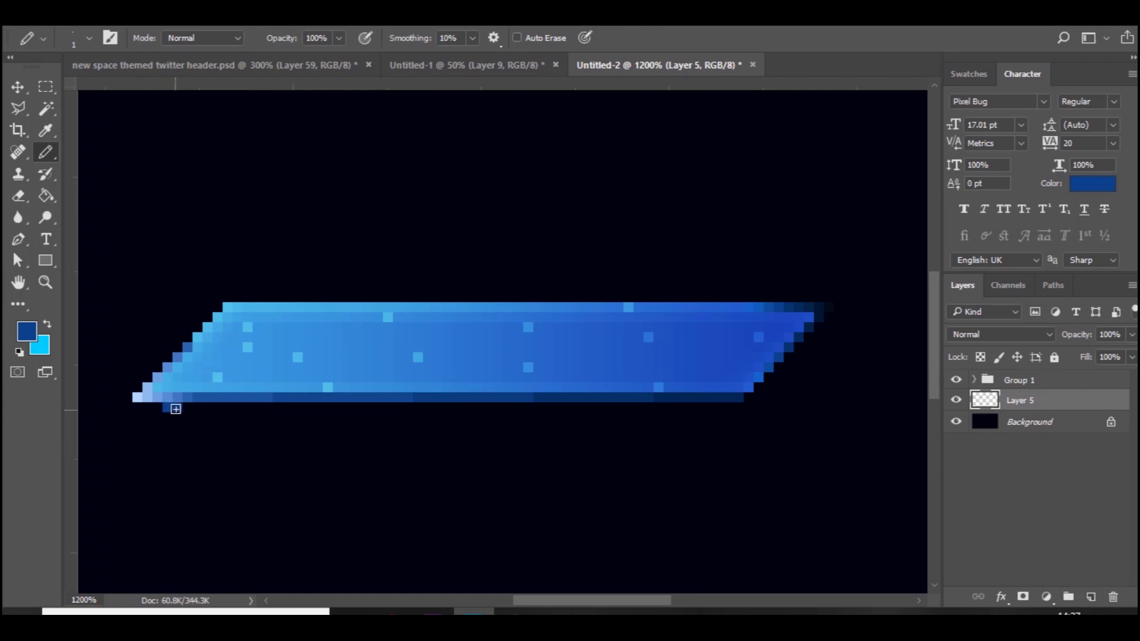
# - Draw a dark-blue stepped leg below the banner's lower-left and place a horizontal guide
pyautogui.click(172, 416)
pyautogui.click(157, 428)
pyautogui.click(147, 438)
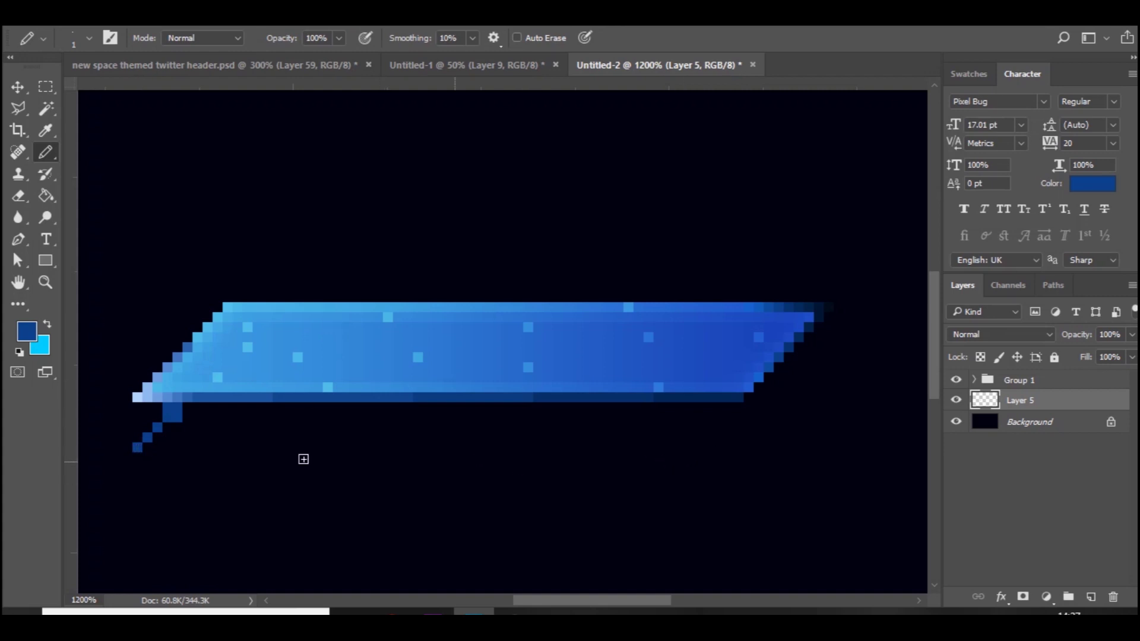
pyautogui.moveTo(606, 83); pyautogui.dragTo(585, 454)
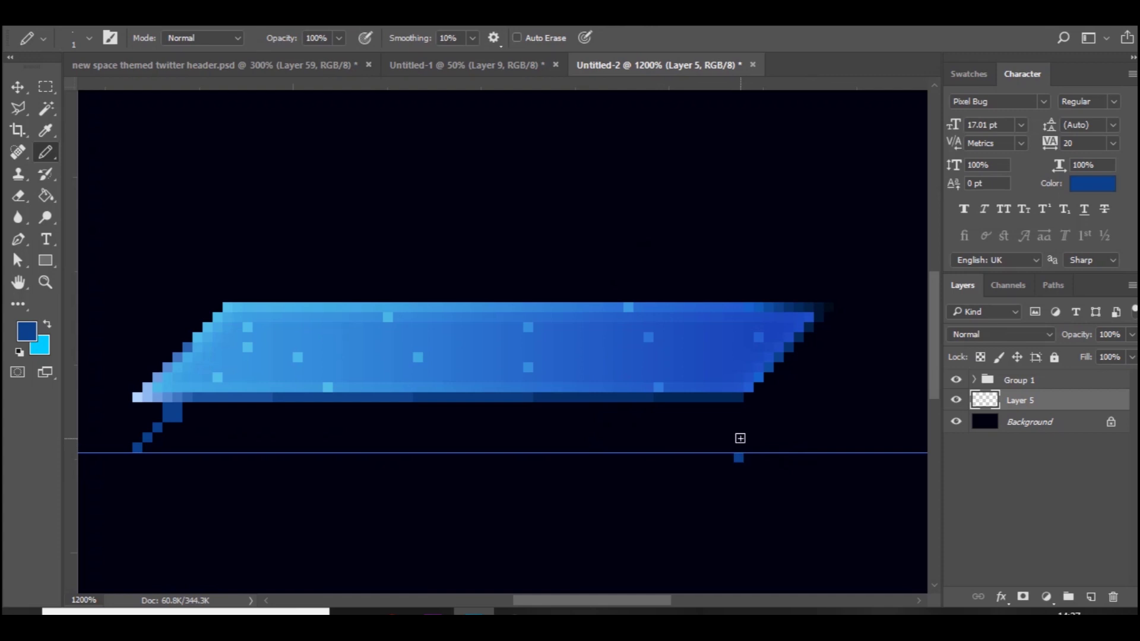
pyautogui.press('v')
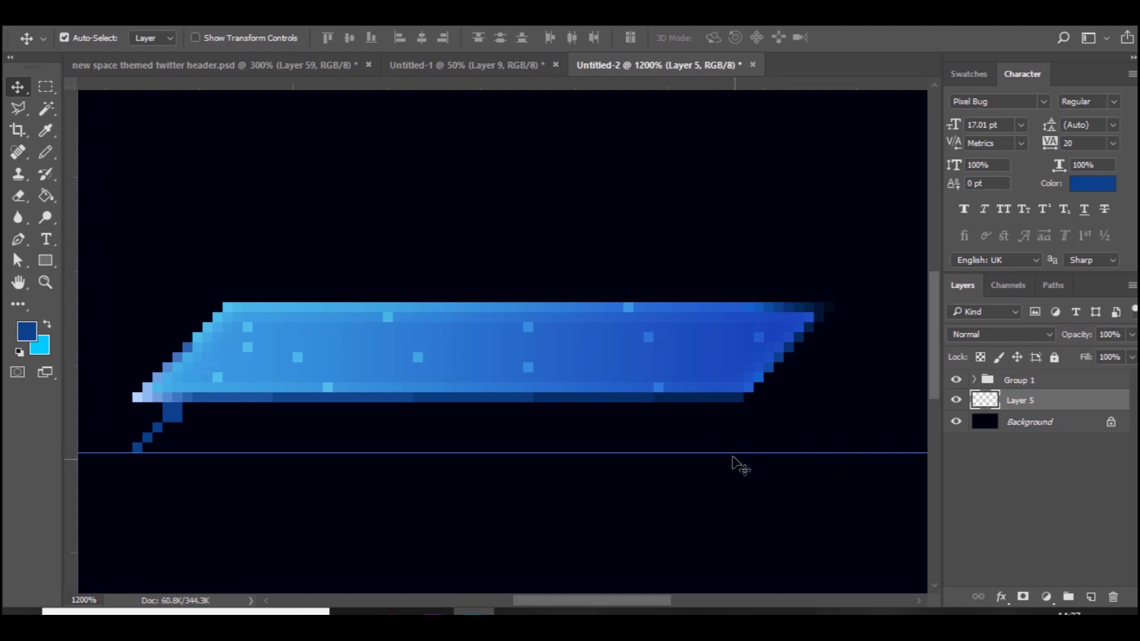
# - Remove the guide and draw the long dark-blue strip joined to the left leg
pyautogui.moveTo(731, 453); pyautogui.dragTo(838, 29)
pyautogui.press('b')
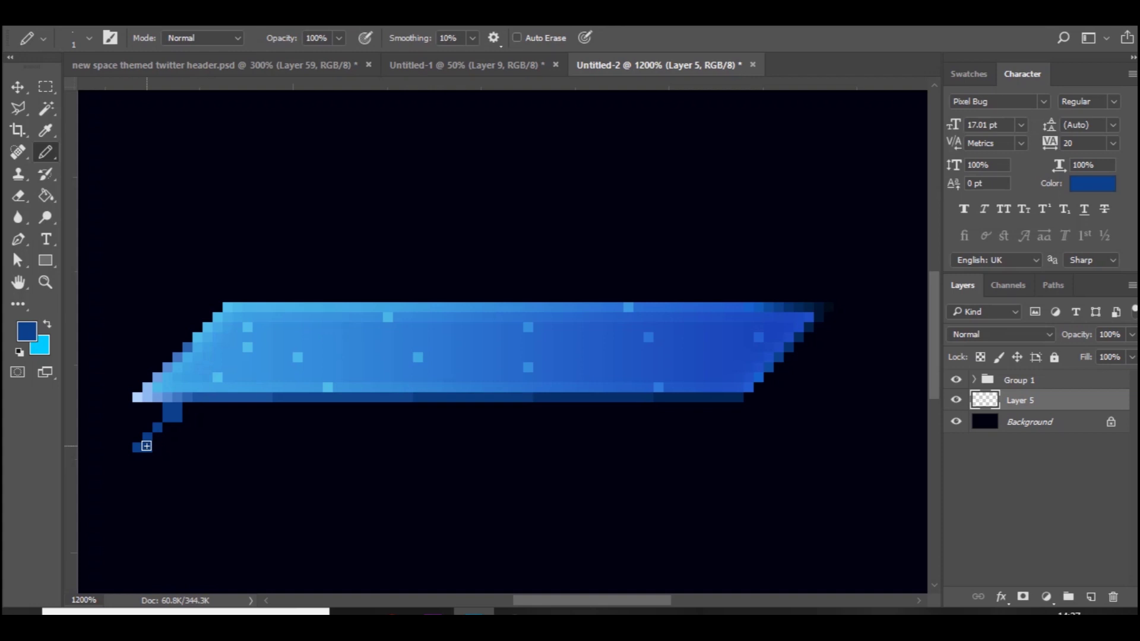
pyautogui.moveTo(154, 446)
pyautogui.mouseDown()
pyautogui.moveTo(710, 437)
pyautogui.moveTo(743, 447)
pyautogui.moveTo(715, 448)
pyautogui.moveTo(731, 447)
pyautogui.moveTo(749, 433)
pyautogui.moveTo(156, 437)
pyautogui.mouseUp()
pyautogui.hotkey('ctrl', 'z')
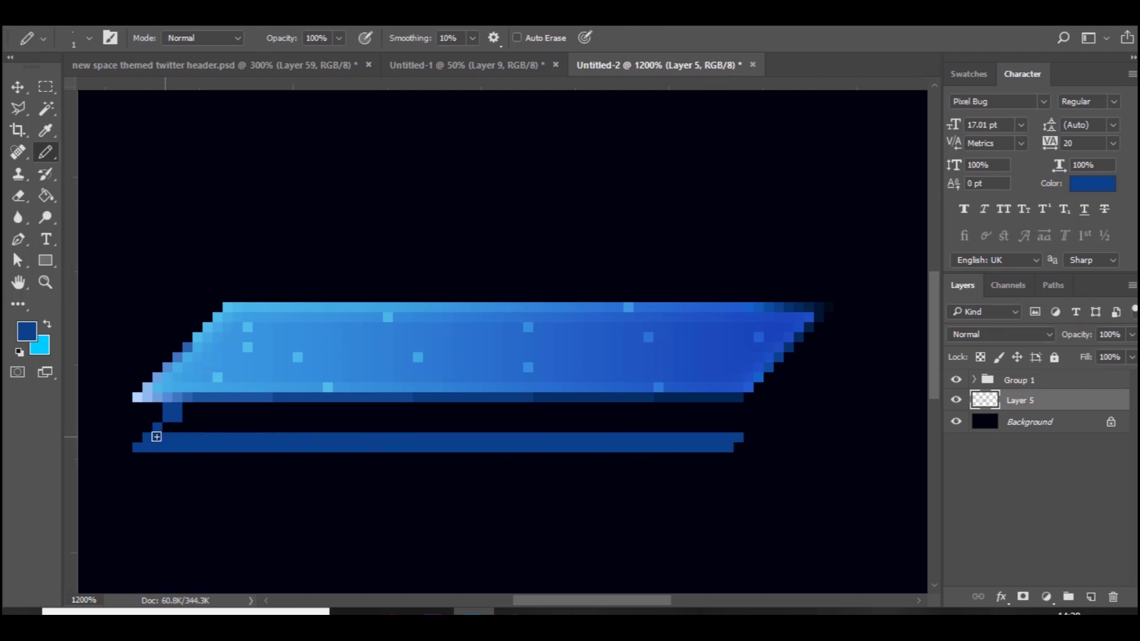
pyautogui.click(746, 426)
pyautogui.moveTo(736, 426); pyautogui.dragTo(751, 419)
pyautogui.click(759, 418)
pyautogui.click(168, 427)
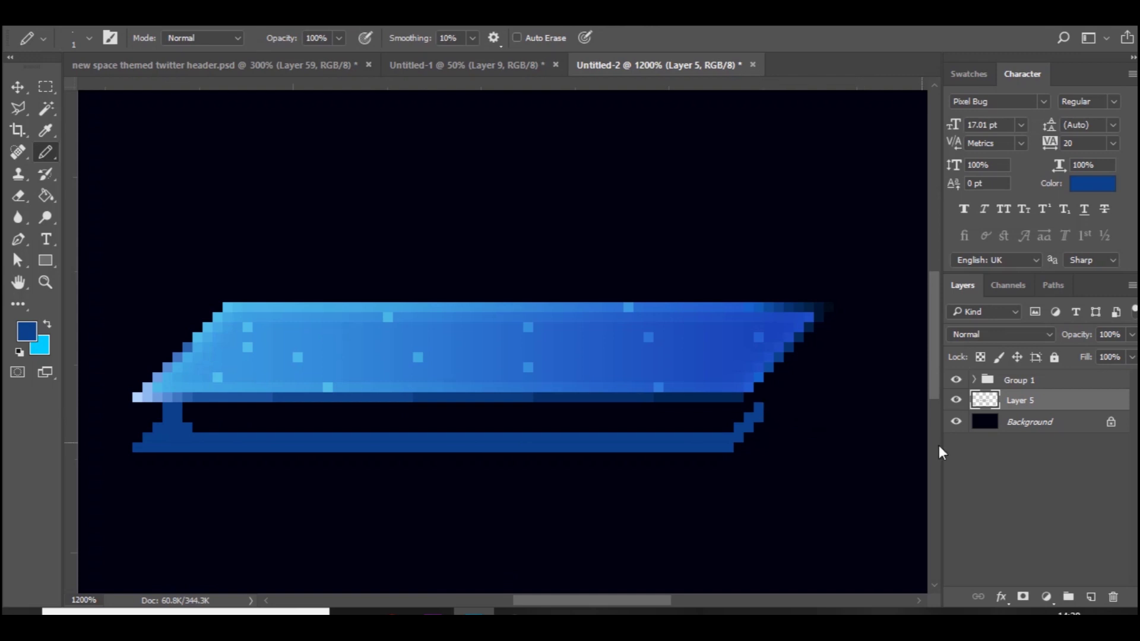
# - Erase the stair pixels at the strip's right end to square it off
pyautogui.press('e')
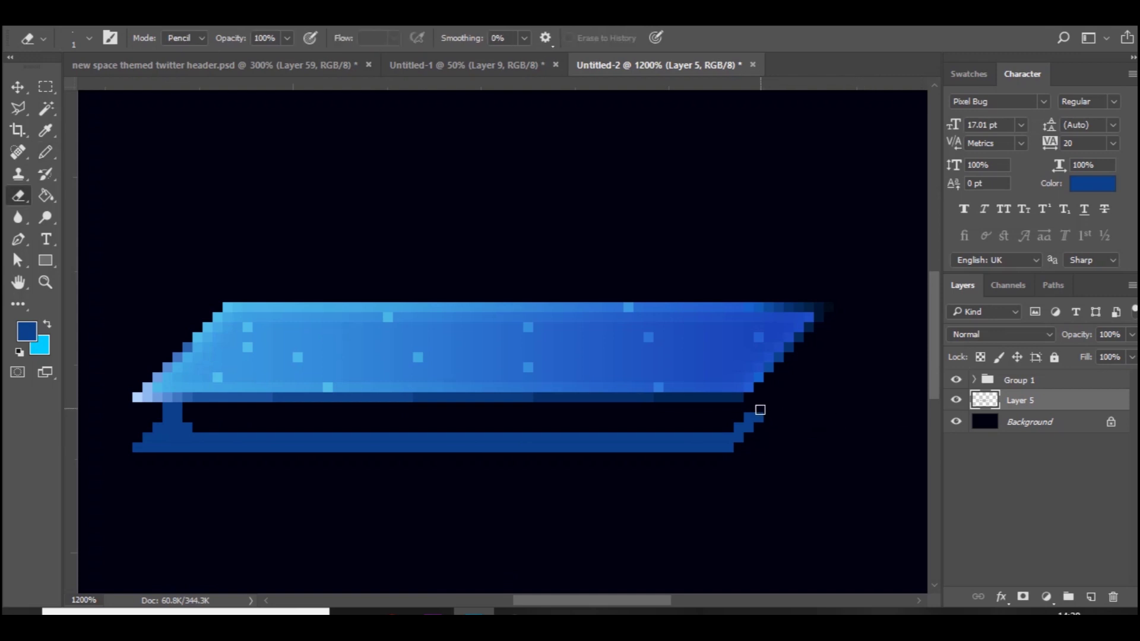
pyautogui.click(759, 414)
pyautogui.click(750, 428)
pyautogui.click(739, 425)
pyautogui.click(52, 154)
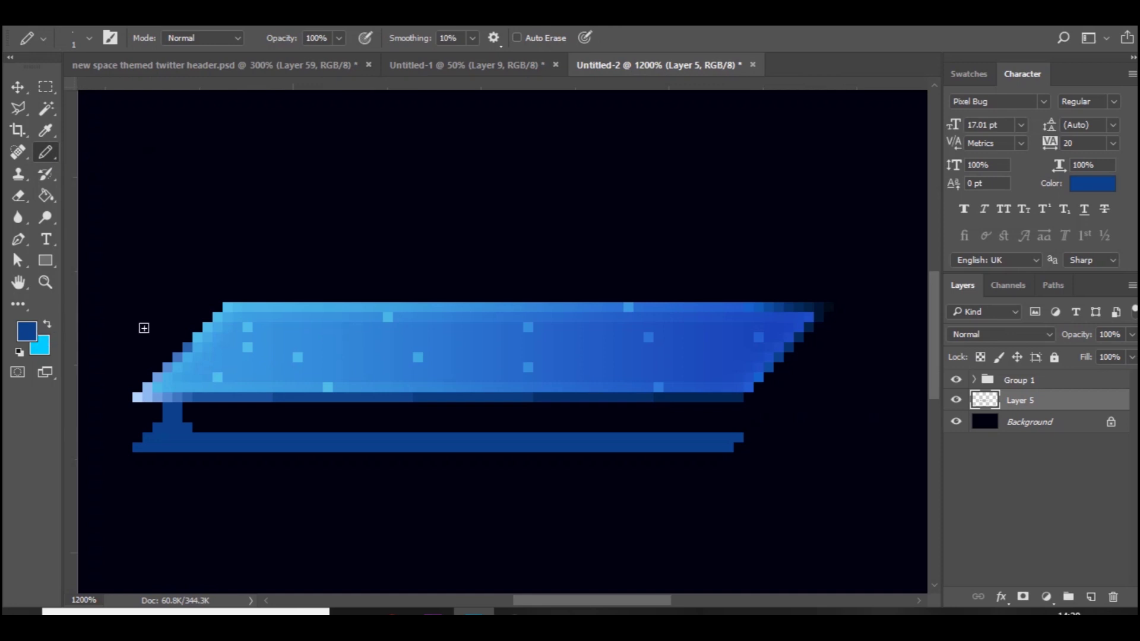
pyautogui.click(26, 330)
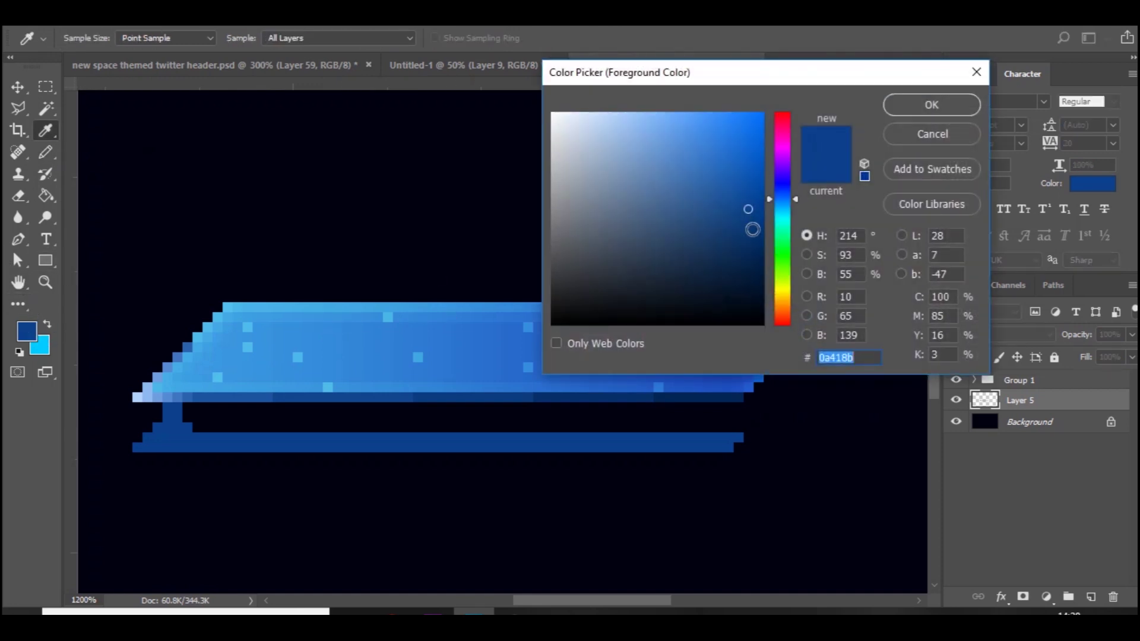
# - On new Layer 6, darken the left foot and the strip's top row with deep navy
pyautogui.moveTo(753, 296); pyautogui.dragTo(752, 281)
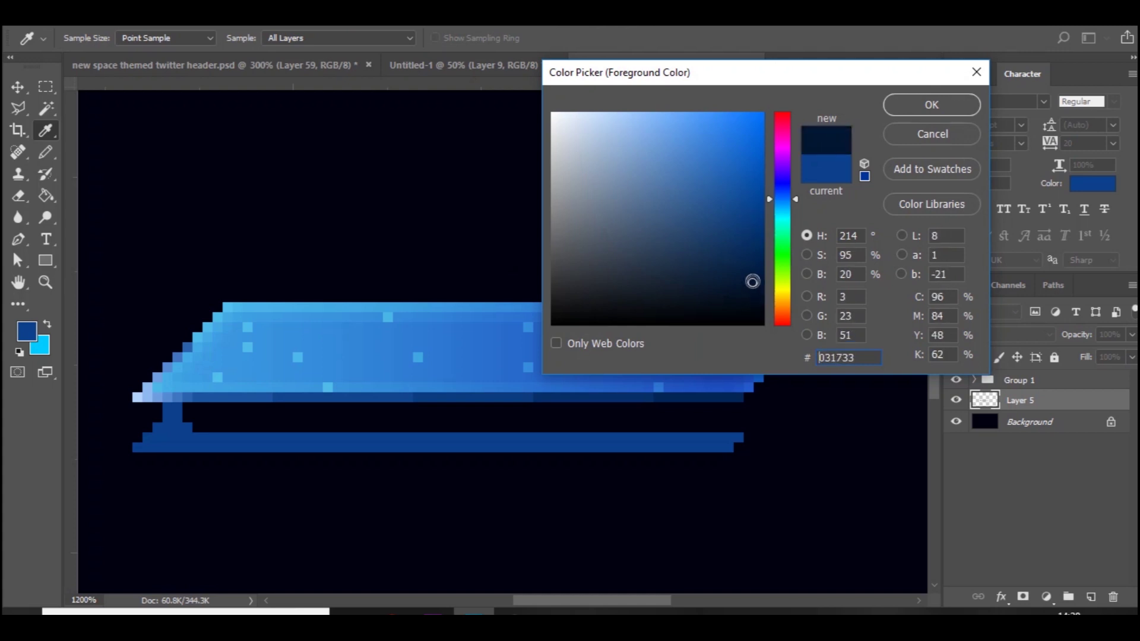
pyautogui.press('Return')
pyautogui.click(1092, 597)
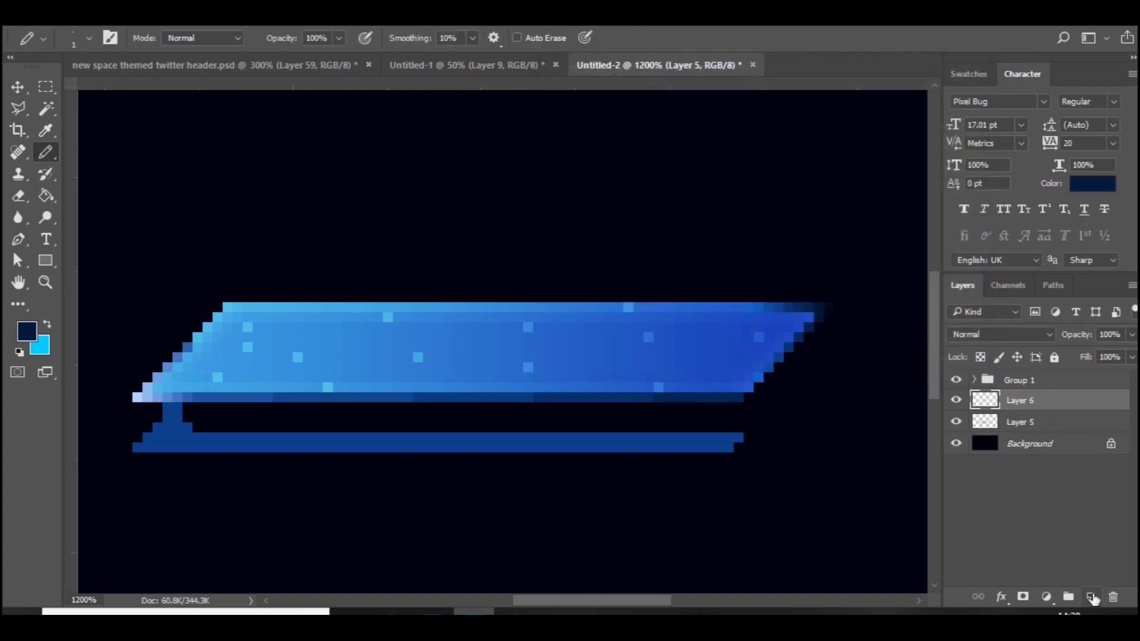
pyautogui.moveTo(176, 407); pyautogui.dragTo(172, 415)
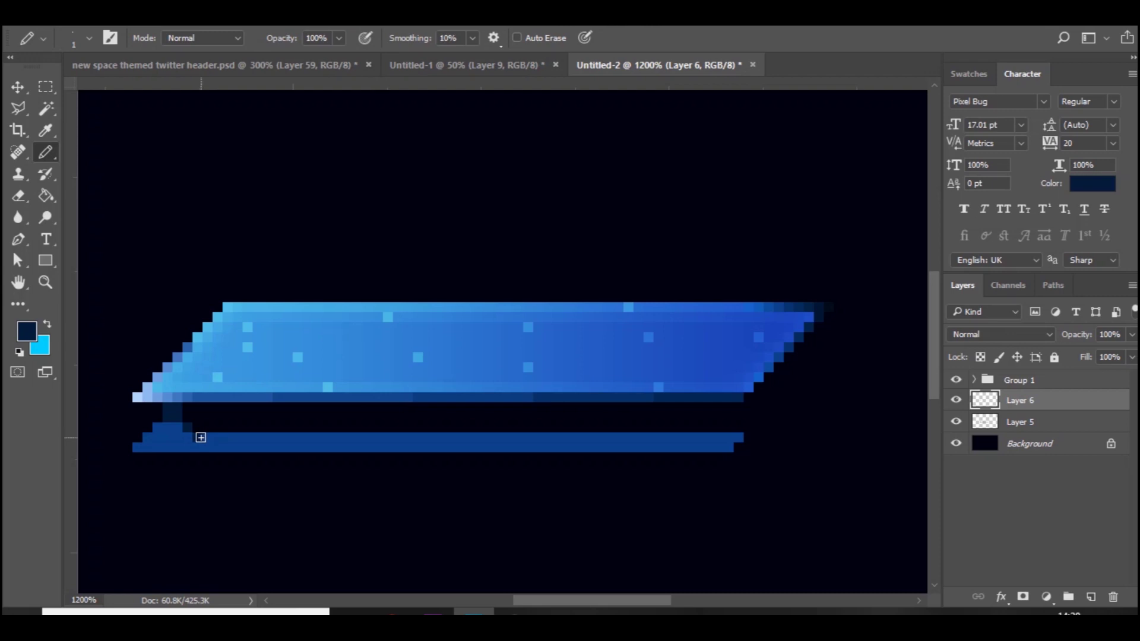
pyautogui.moveTo(201, 437)
pyautogui.mouseDown()
pyautogui.moveTo(451, 389)
pyautogui.moveTo(736, 373)
pyautogui.mouseUp()
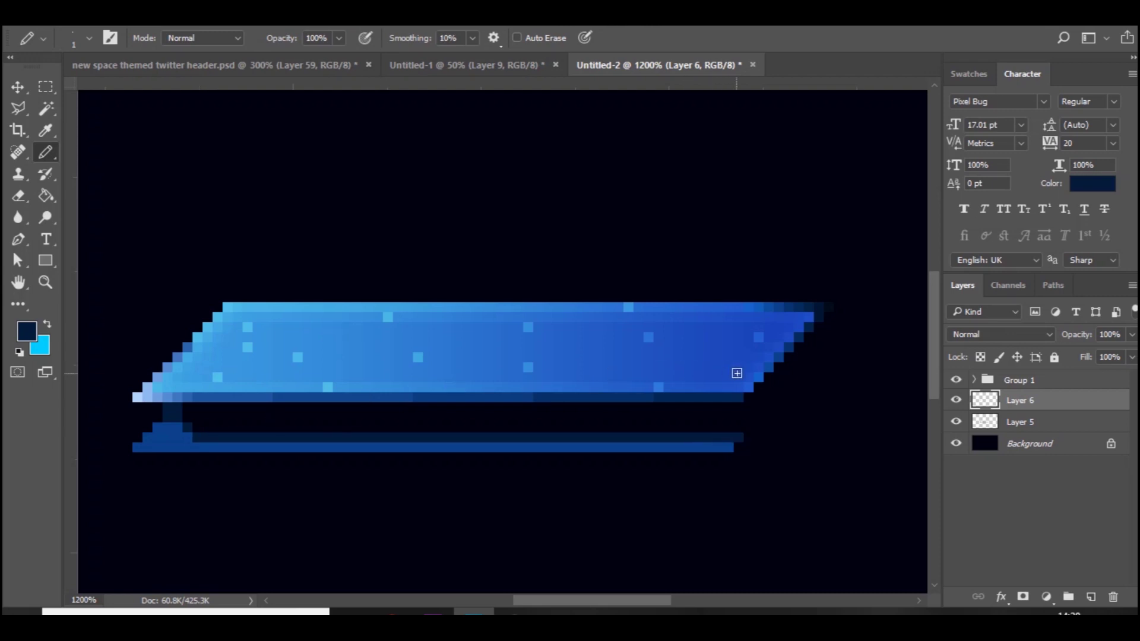
# - Paint a light-blue line along the strip's bottom row
pyautogui.click(39, 337)
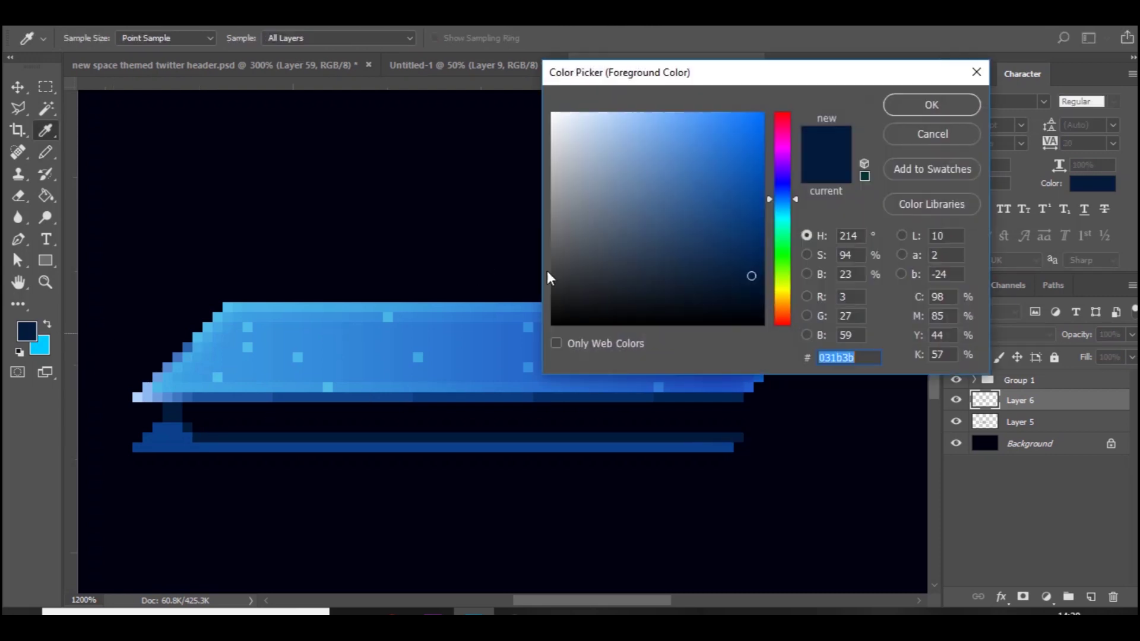
pyautogui.moveTo(705, 176); pyautogui.dragTo(674, 150)
pyautogui.click(930, 104)
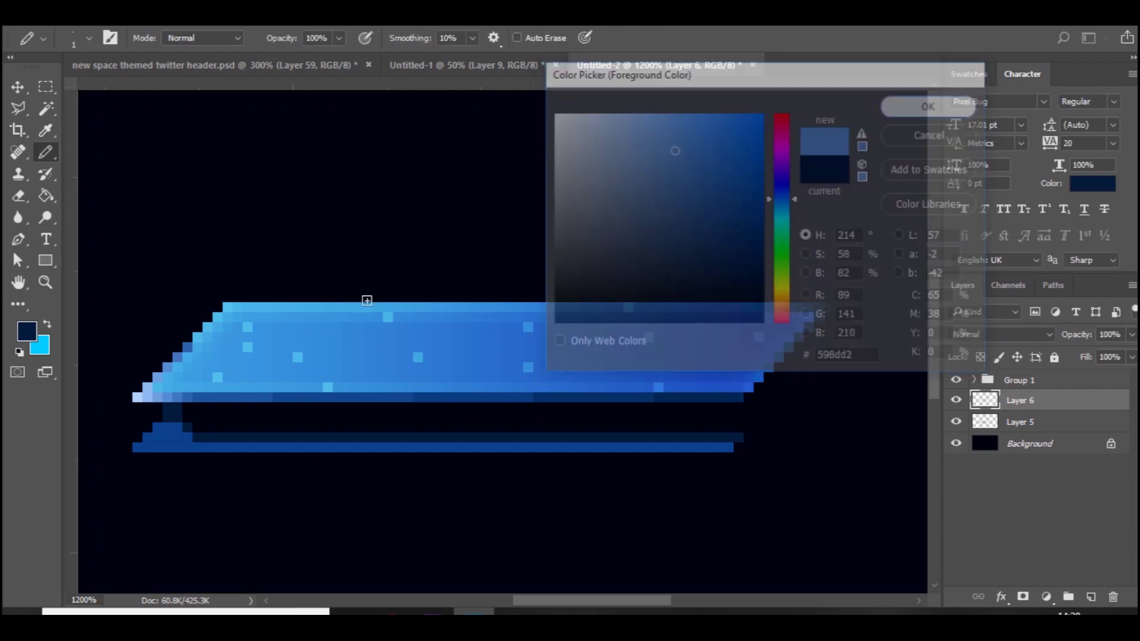
pyautogui.click(147, 438)
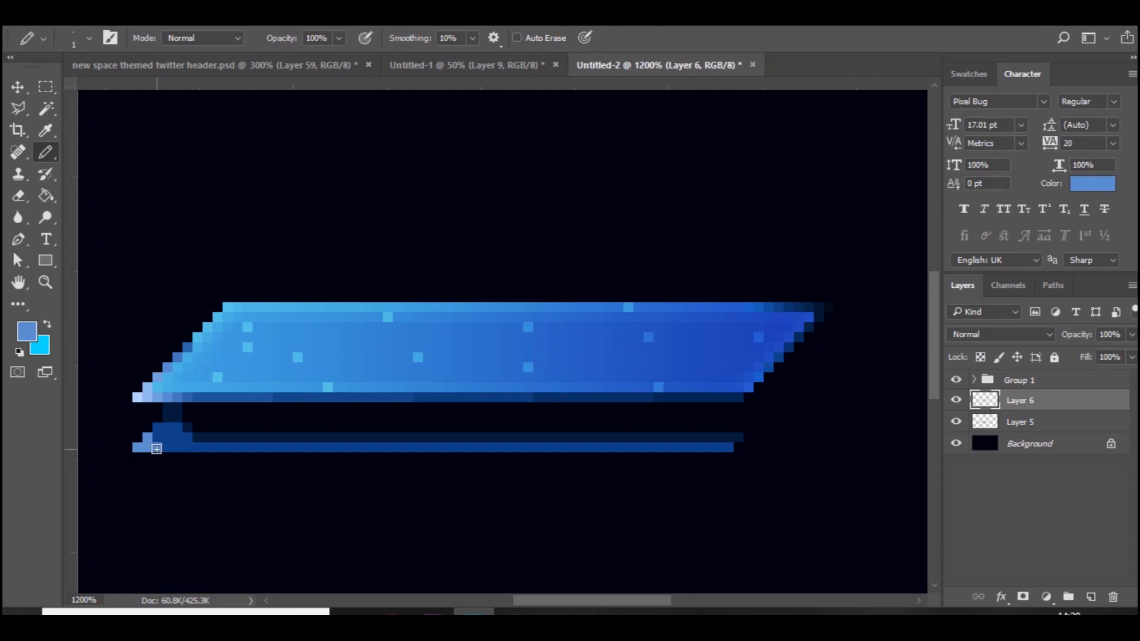
pyautogui.moveTo(432, 419)
pyautogui.mouseDown()
pyautogui.moveTo(645, 418)
pyautogui.moveTo(656, 448)
pyautogui.moveTo(708, 444)
pyautogui.mouseUp()
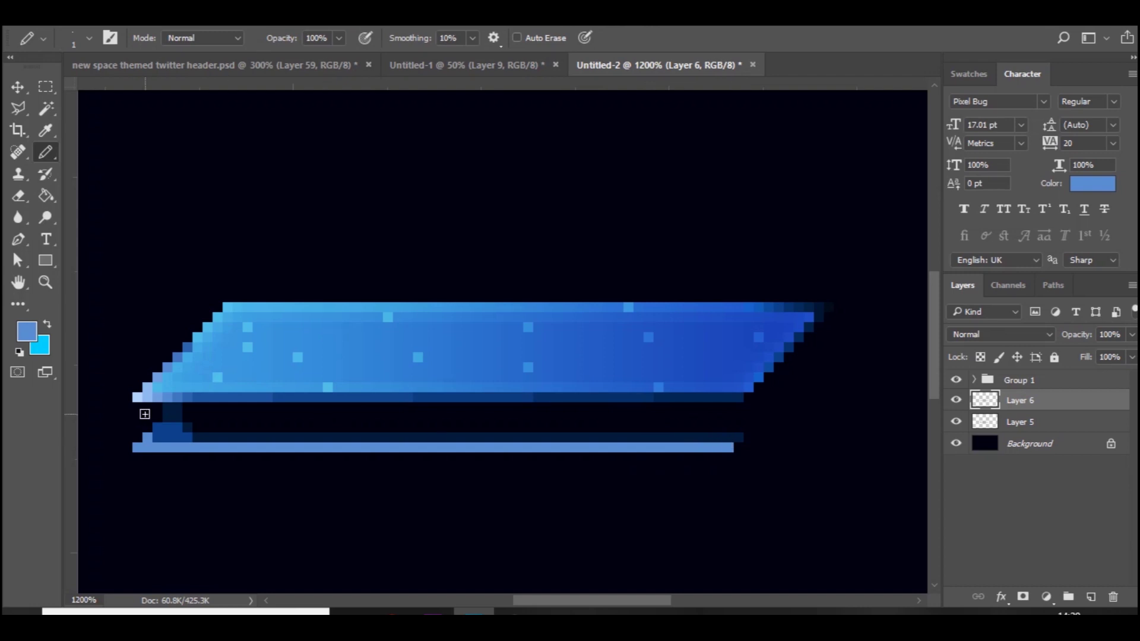
# - Sample dark navy from the canvas and add a pixel at the dark band's right end
pyautogui.click(37, 330)
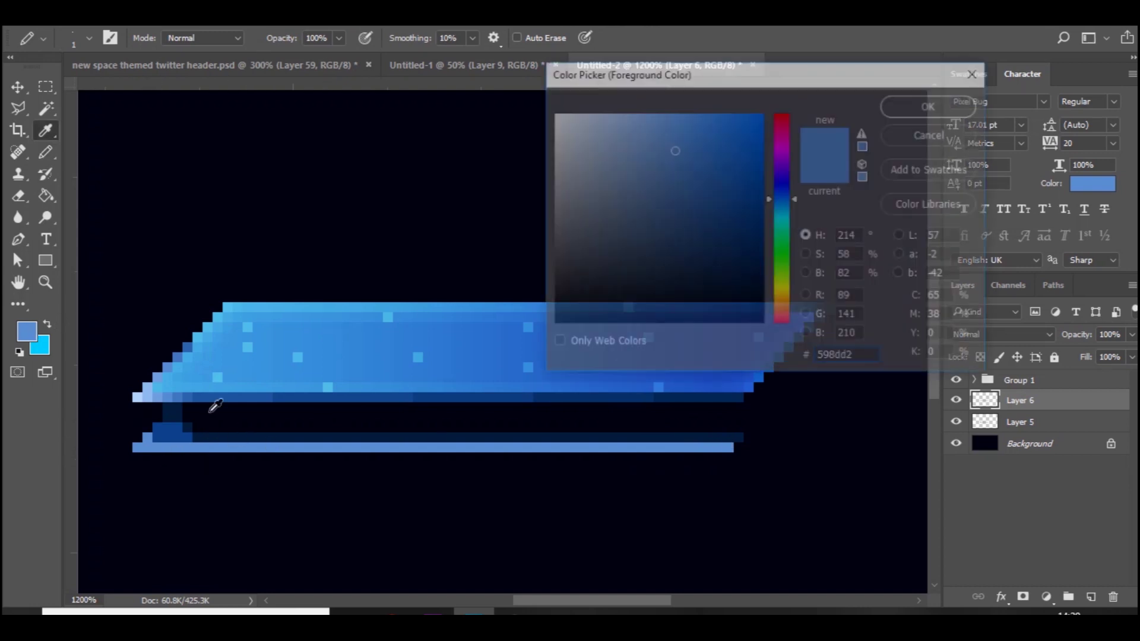
pyautogui.click(190, 408)
pyautogui.click(179, 409)
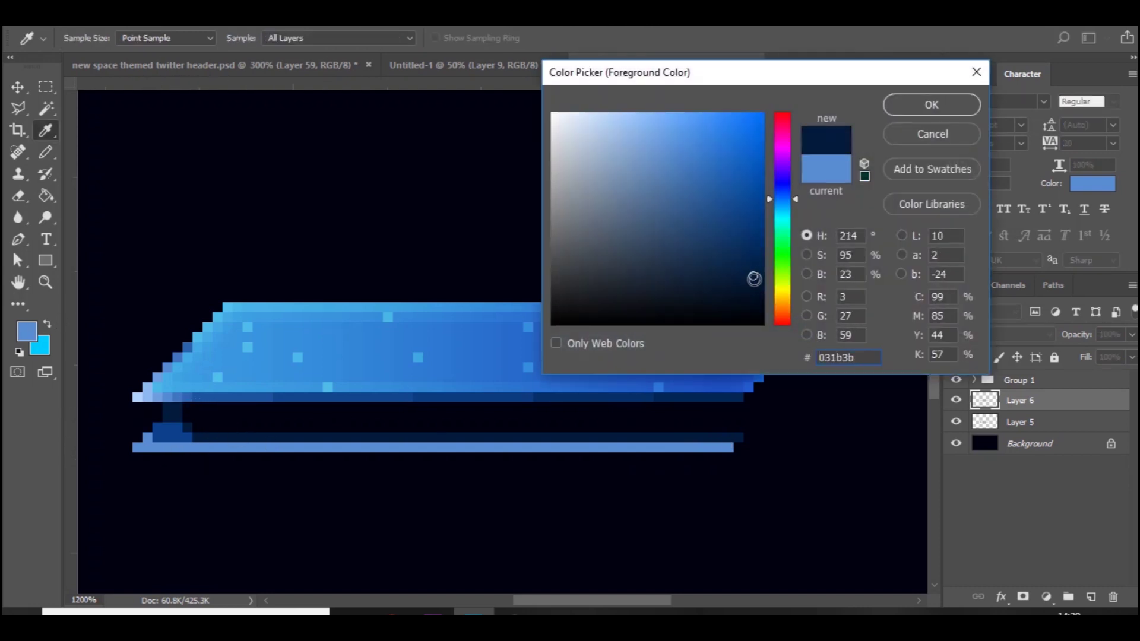
pyautogui.press('Return')
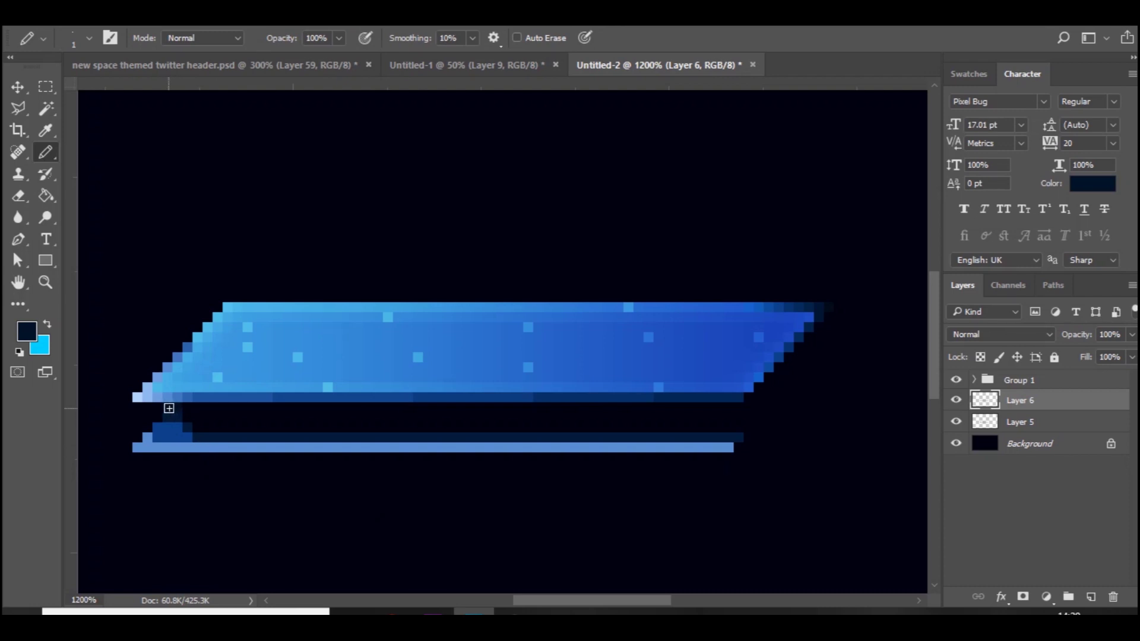
pyautogui.click(740, 438)
# - Pick a pale blue (a2c2ed) for the strip's left tip
pyautogui.click(27, 330)
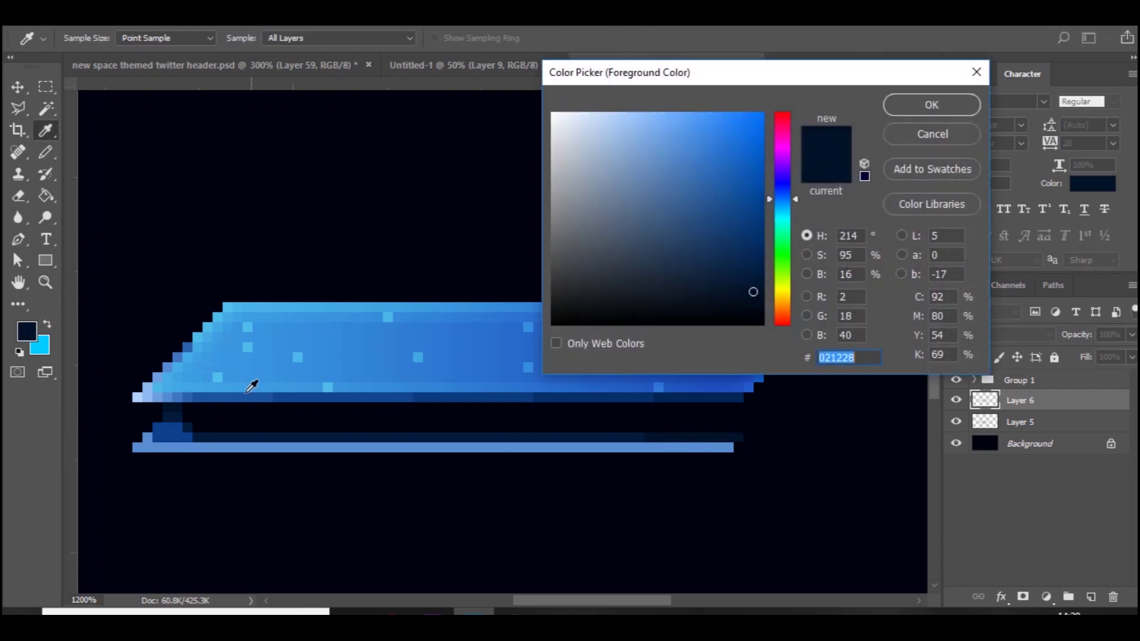
pyautogui.click(231, 448)
pyautogui.click(616, 128)
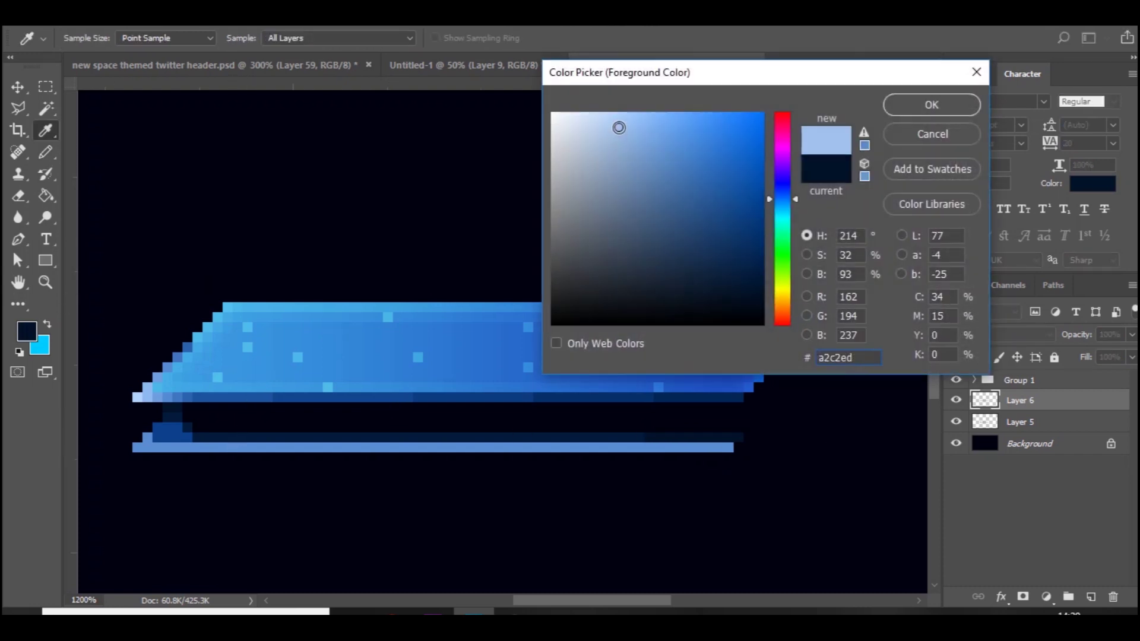
pyautogui.press('Return')
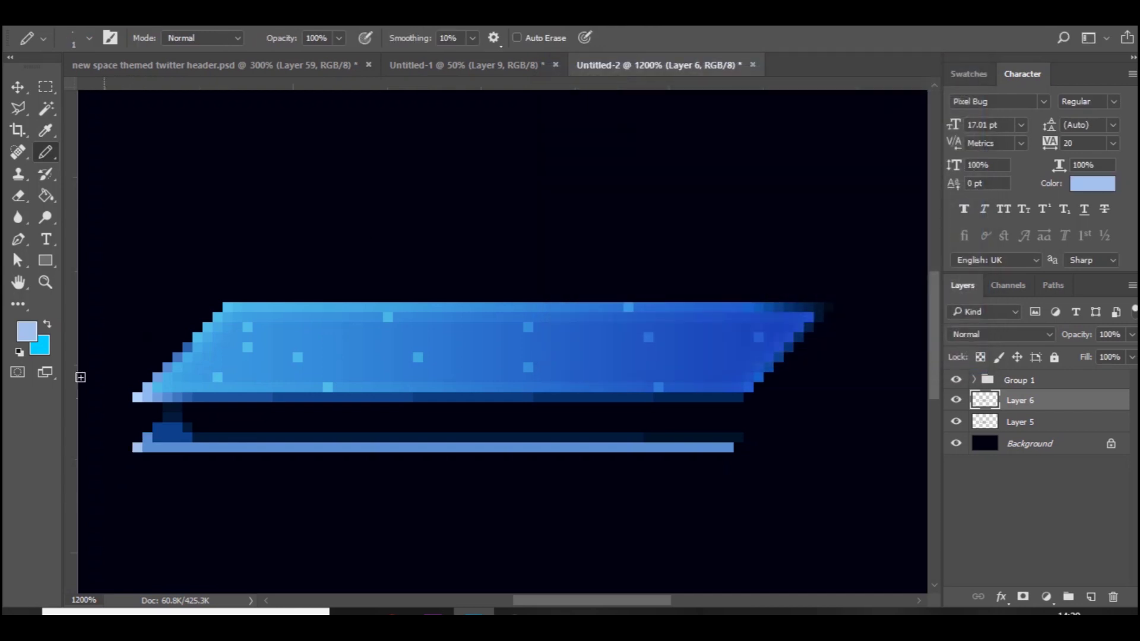
# - Resize the image to 1920 × 1080 px with Nearest Neighbor resampling
pyautogui.hotkey('ctrl', '-')
pyautogui.hotkey('ctrl', '-')
pyautogui.hotkey('ctrl', '-')
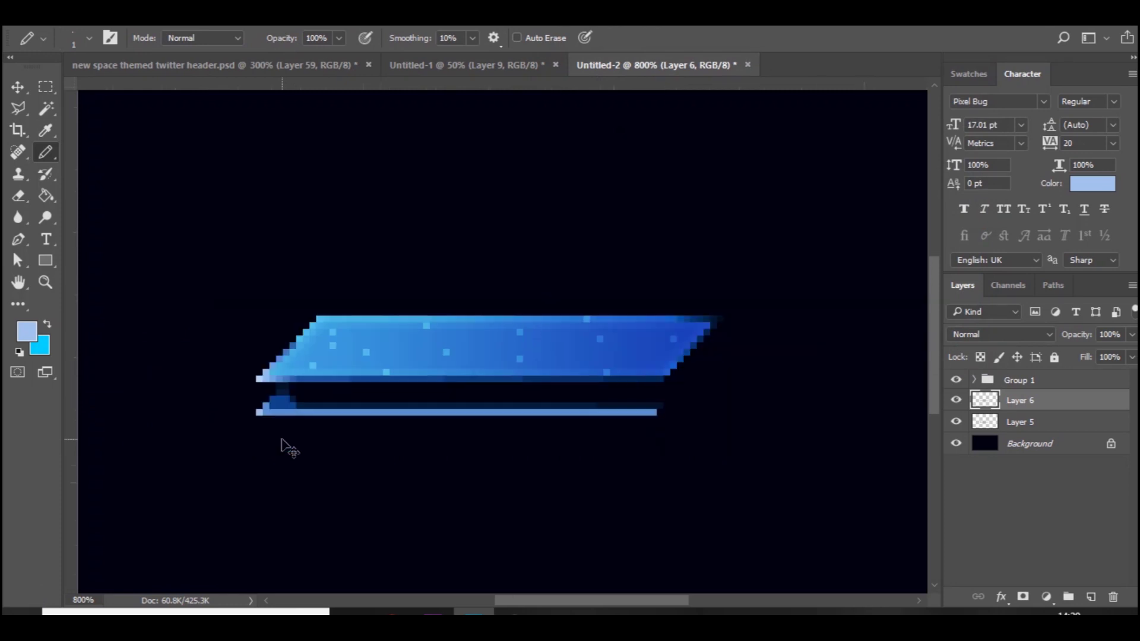
pyautogui.hotkey('ctrl', '-')
pyautogui.hotkey('ctrl', '+')
pyautogui.hotkey('ctrl', '+')
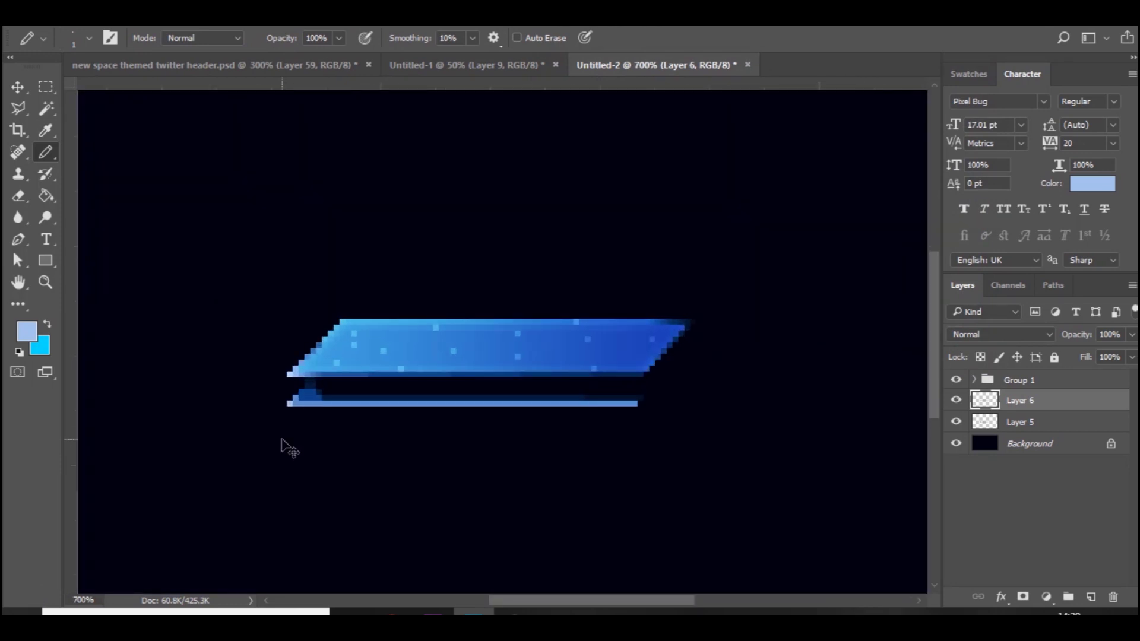
pyautogui.hotkey('ctrl', '-')
pyautogui.click(102, 21)
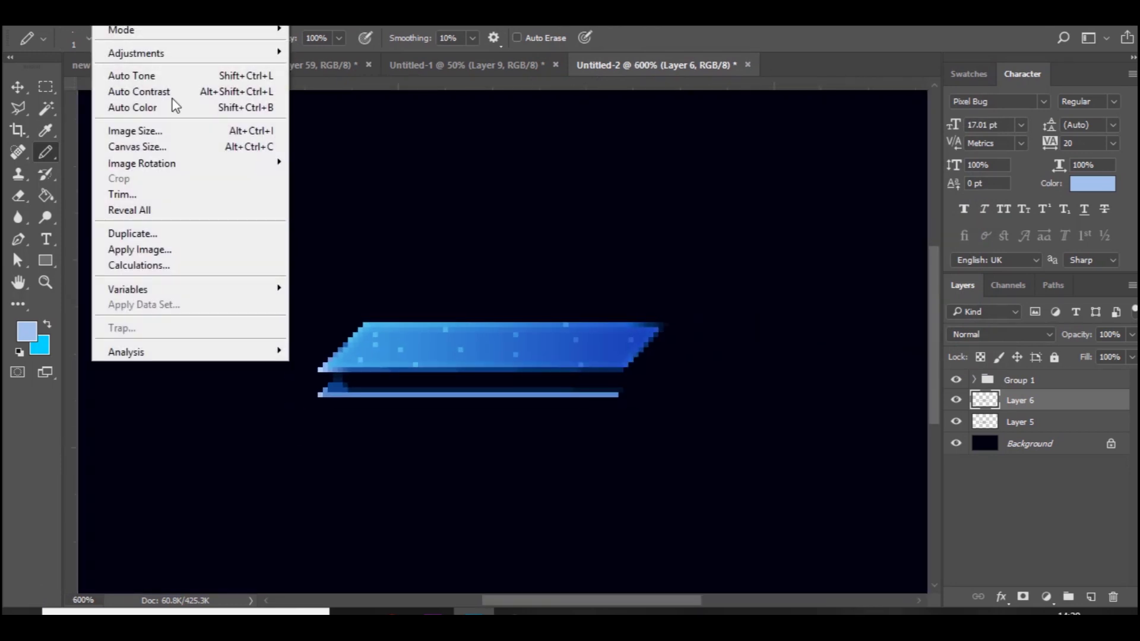
pyautogui.click(172, 130)
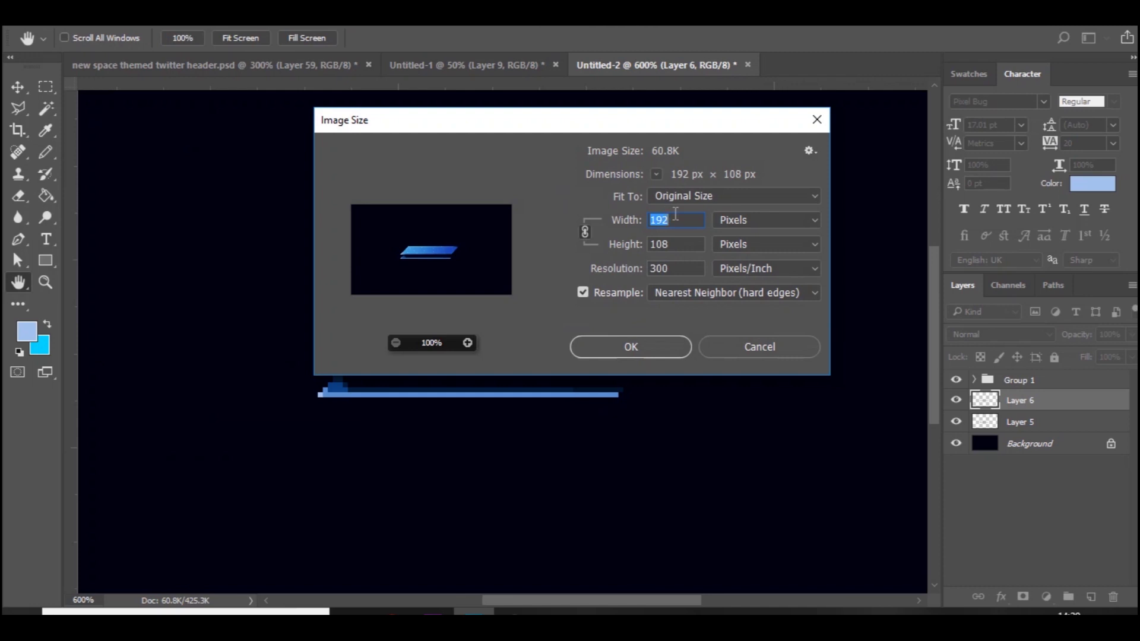
pyautogui.click(678, 220)
pyautogui.write('0')
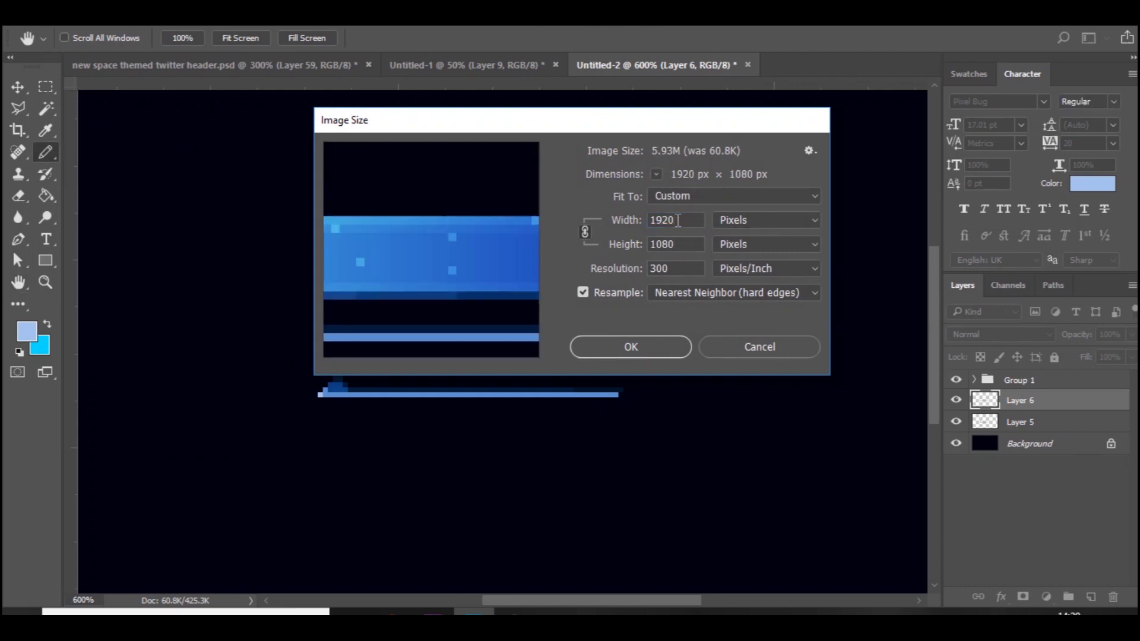
pyautogui.press('Return')
pyautogui.hotkey('ctrl', '-')
pyautogui.hotkey('ctrl', '-')
pyautogui.hotkey('ctrl', '-')
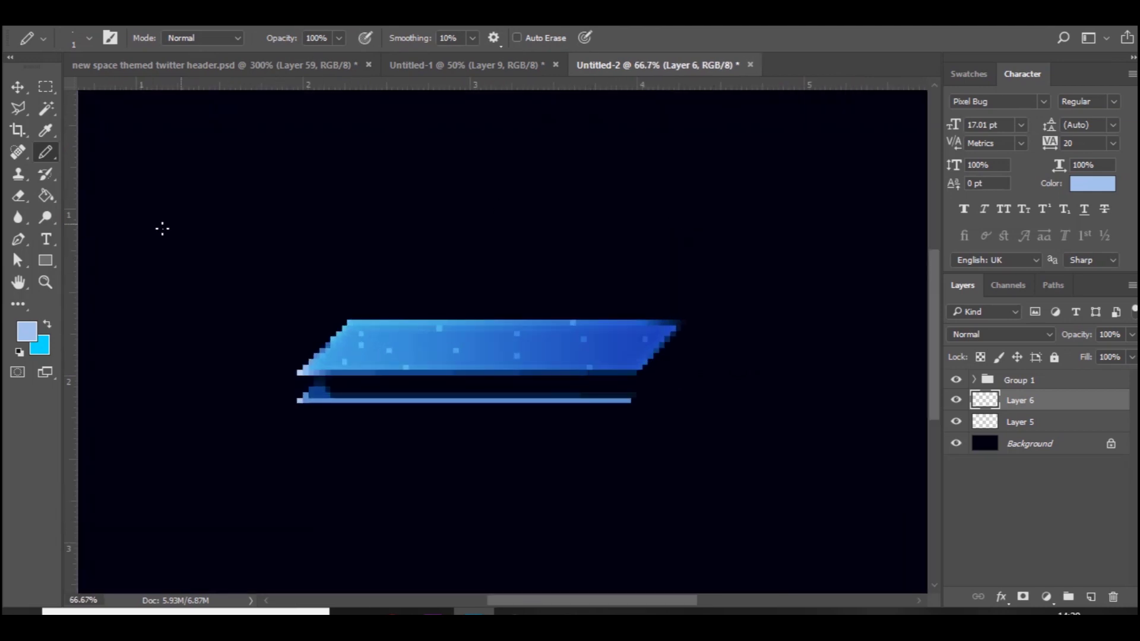
# - Check the reference design and paste the banner wording as text on the blue bar
pyautogui.click(452, 65)
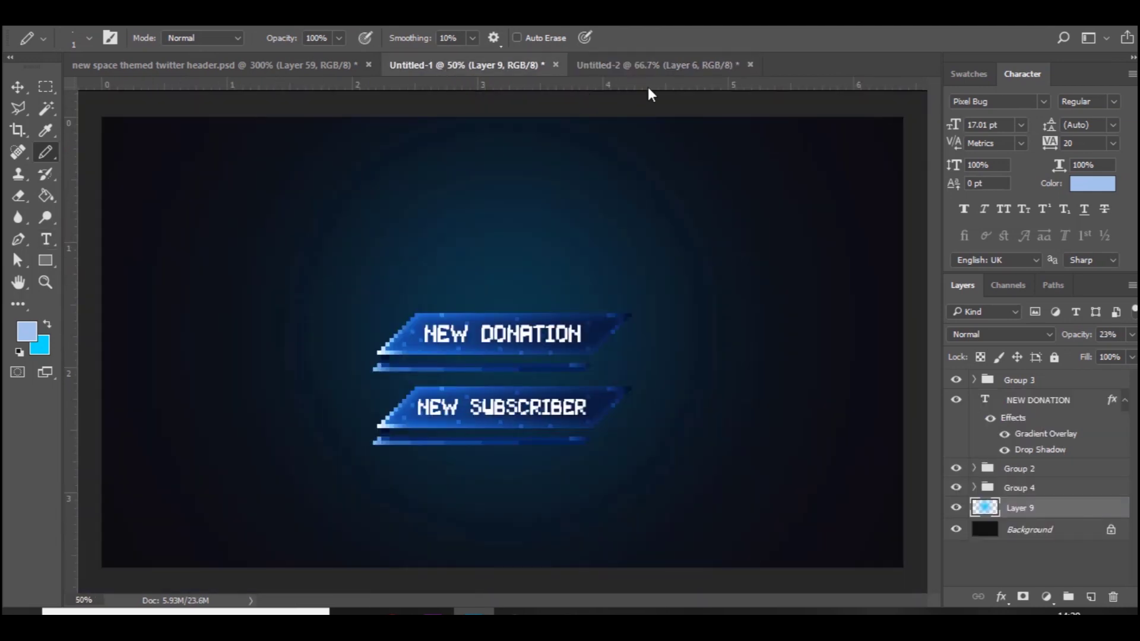
pyautogui.click(653, 65)
pyautogui.click(47, 237)
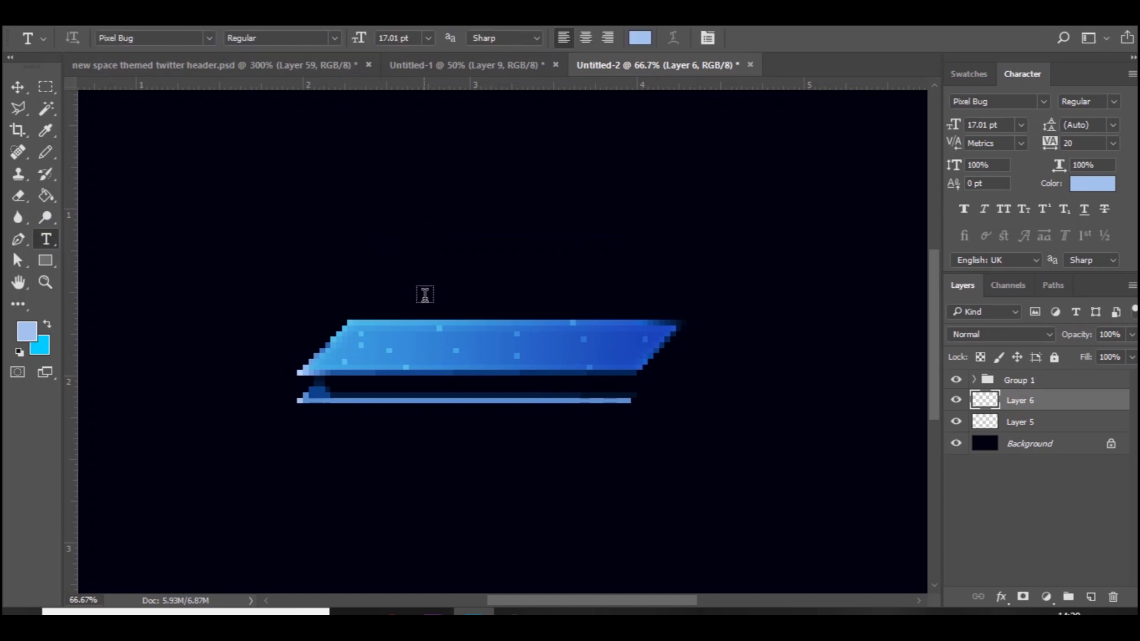
pyautogui.click(411, 349)
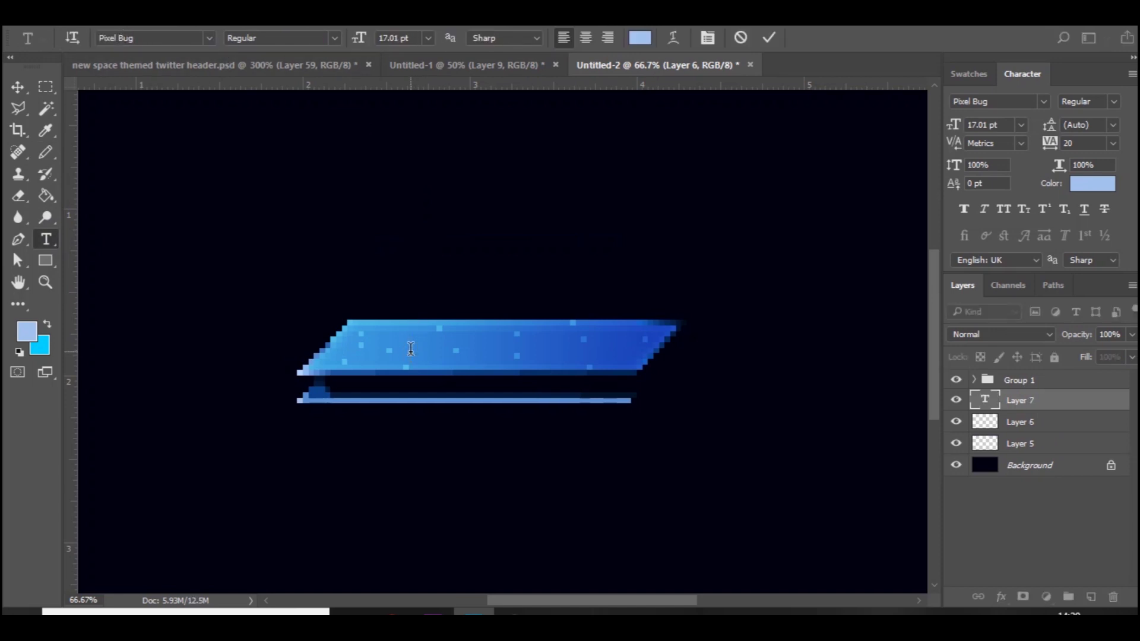
pyautogui.hotkey('ctrl', 'v')
pyautogui.click(1022, 399)
# - Move the text layer above Group 1 and retype it as 'new follower'
pyautogui.moveTo(1033, 369); pyautogui.dragTo(1034, 372)
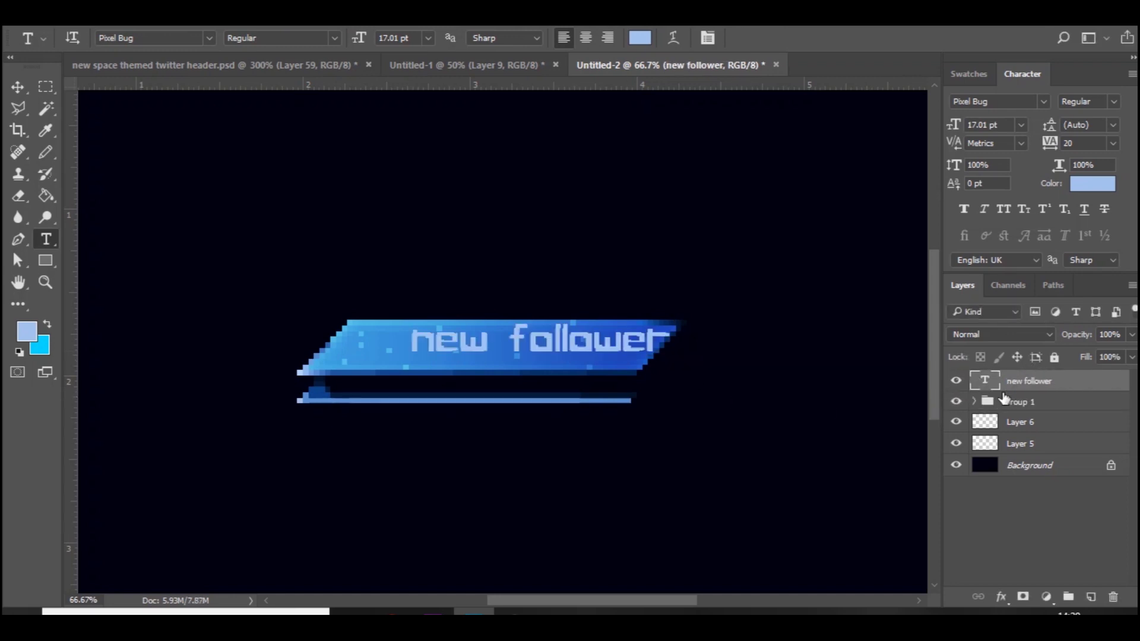
pyautogui.press('h')
pyautogui.doubleClick(1069, 381)
pyautogui.doubleClick(986, 381)
pyautogui.write('E')
pyautogui.press('BackSpace')
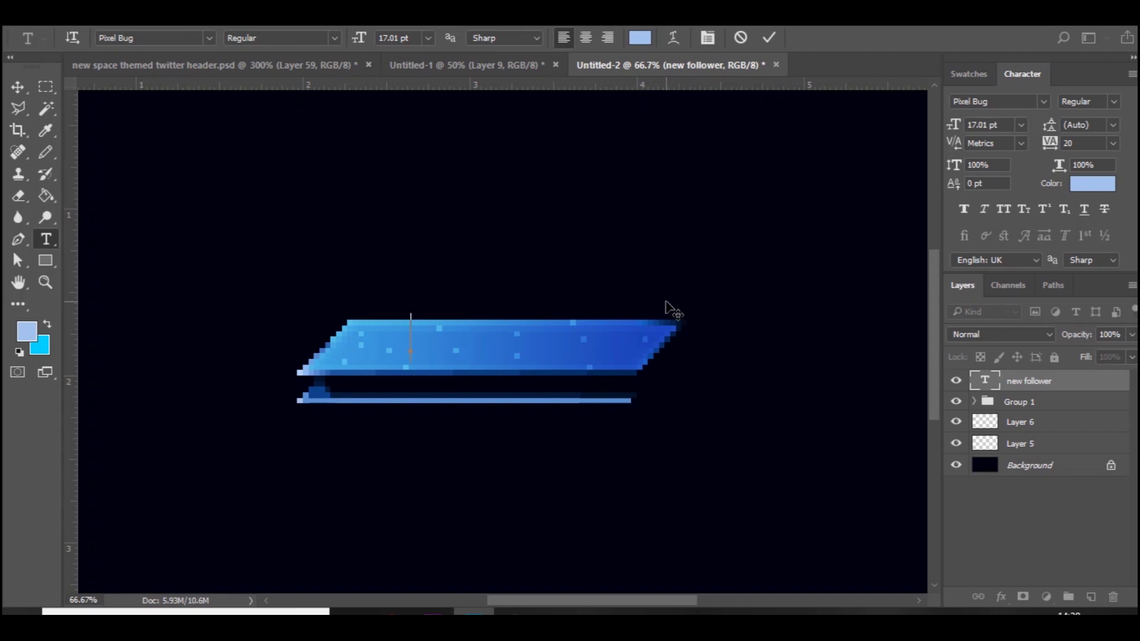
pyautogui.write('new follower')
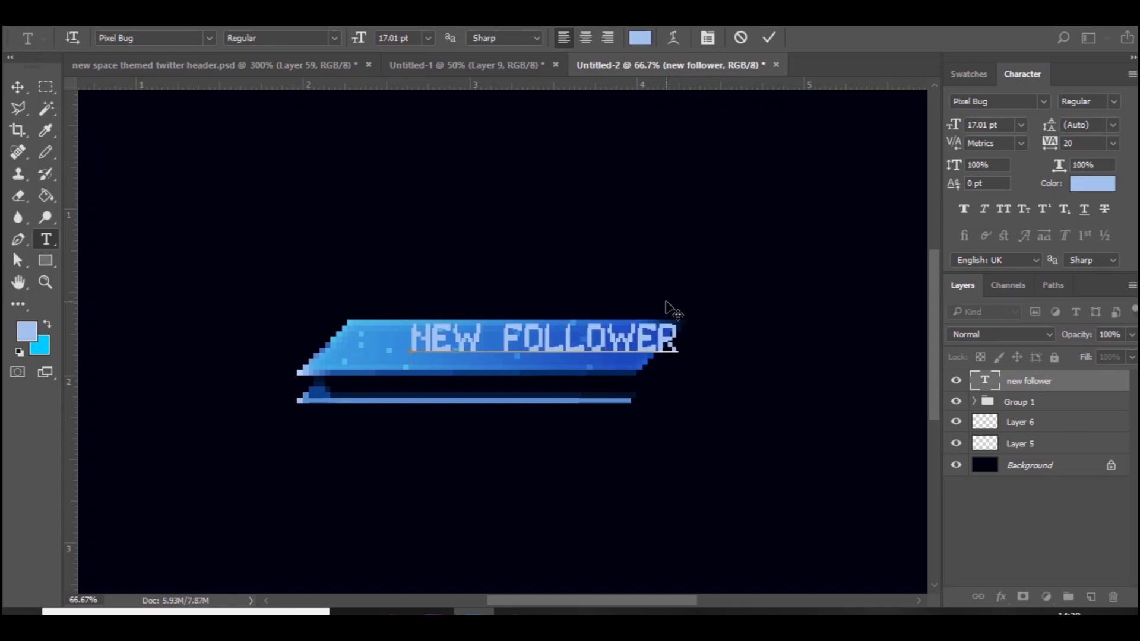
pyautogui.click(17, 87)
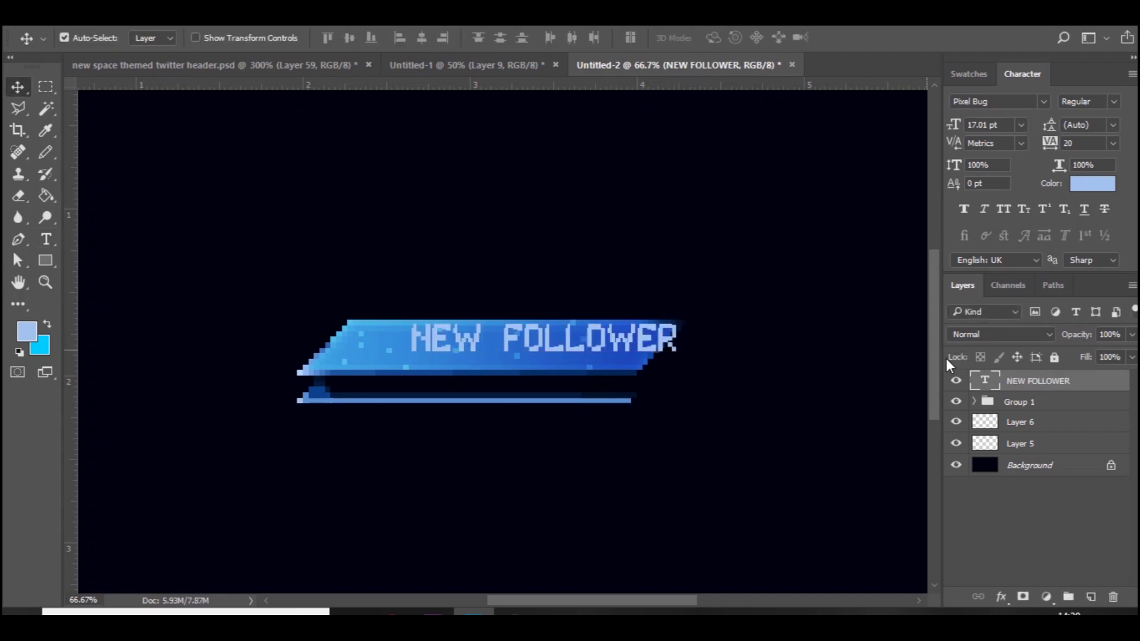
# - Set the NEW FOLLOWER text colour to white ffffff
pyautogui.doubleClick(984, 381)
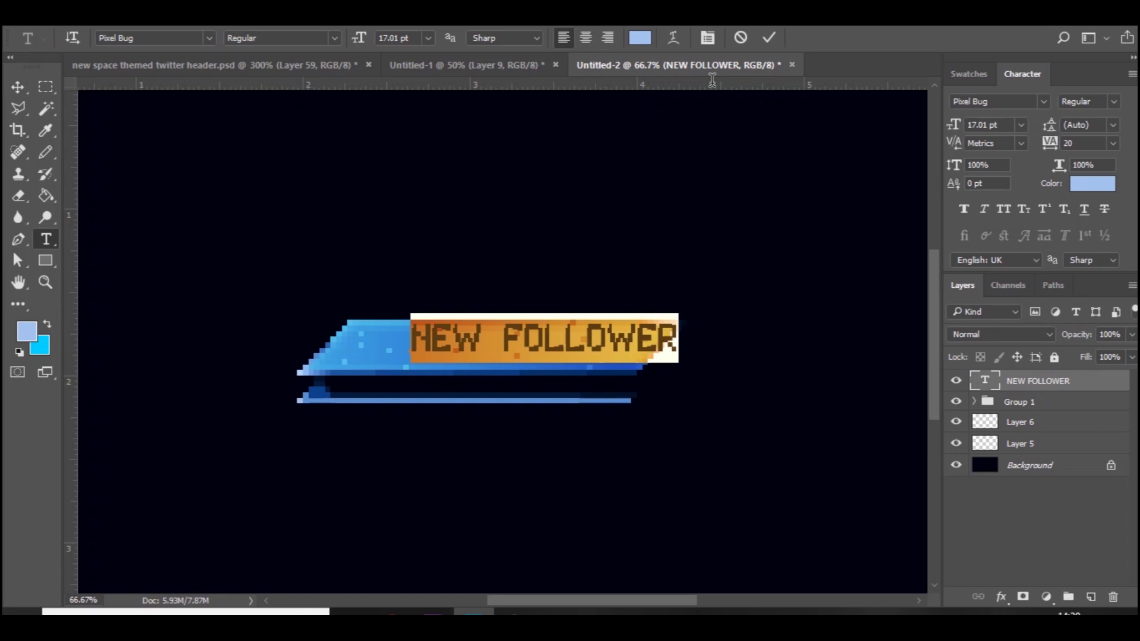
pyautogui.click(649, 41)
pyautogui.write('ffffff')
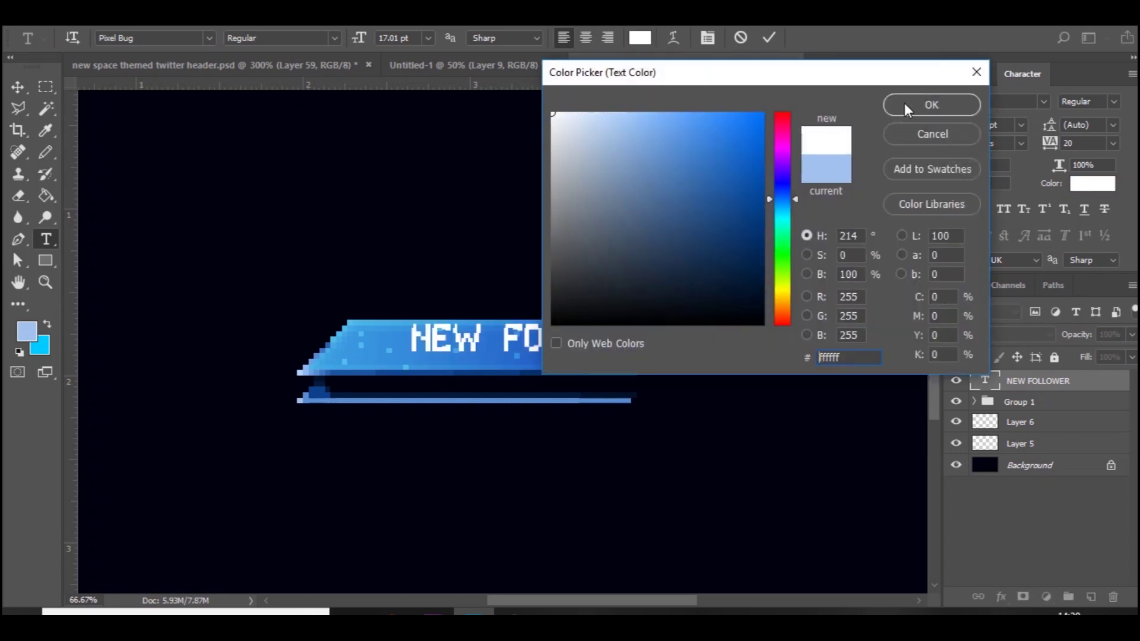
pyautogui.click(907, 109)
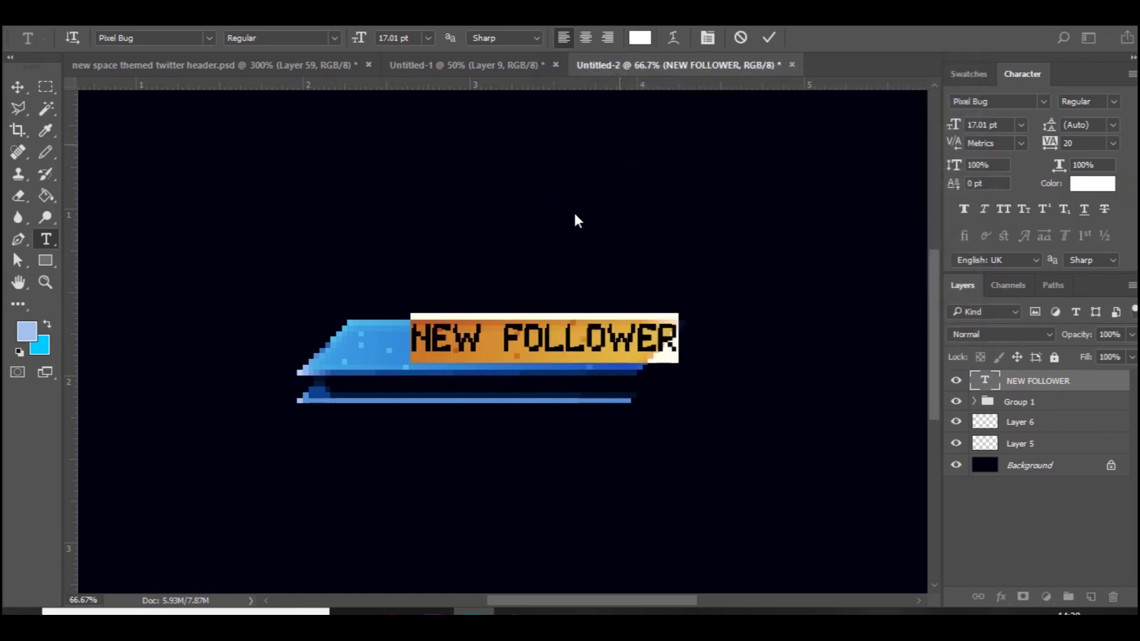
pyautogui.click(16, 84)
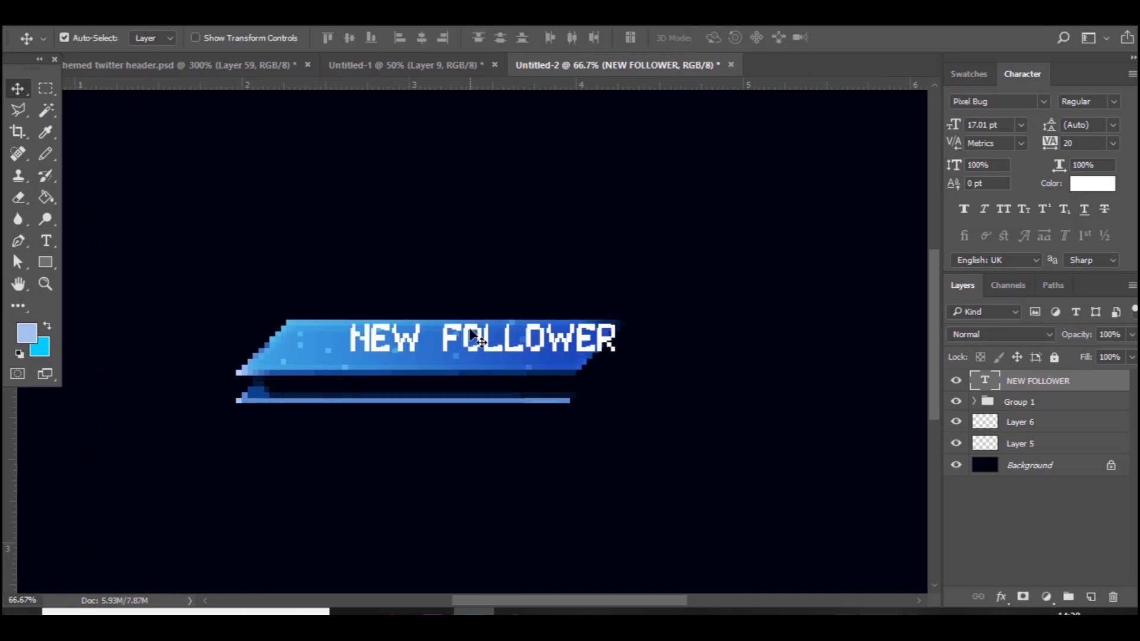
# - Nudge NEW FOLLOWER left to centre it on the bar, then show the Untitled-1 donation/subscriber design
pyautogui.moveTo(475, 337); pyautogui.dragTo(419, 339)
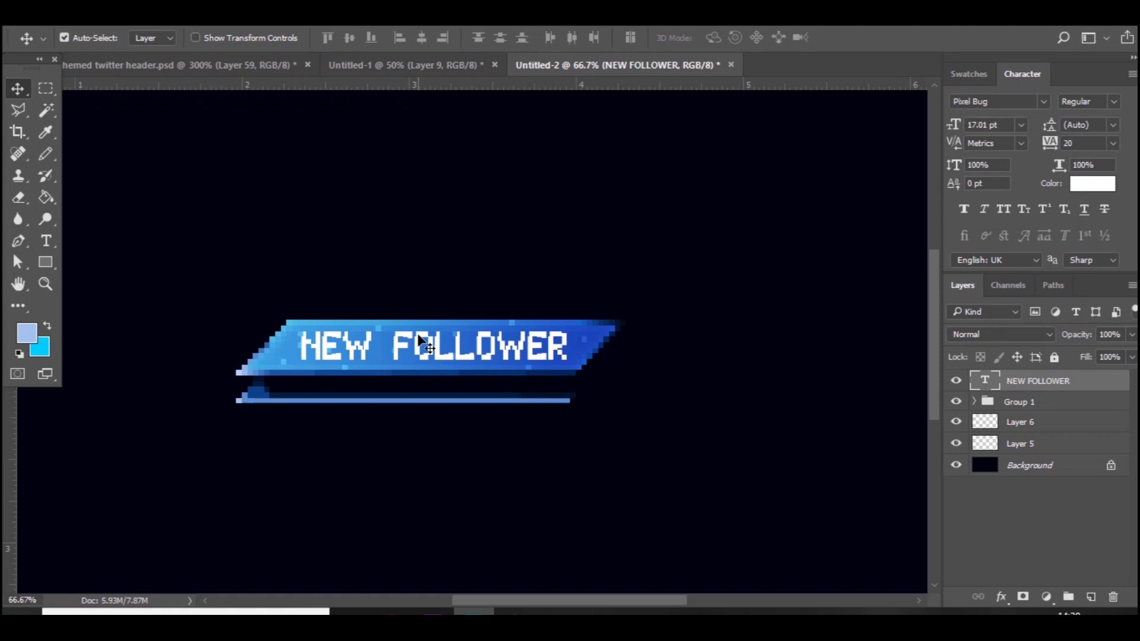
pyautogui.click(471, 66)
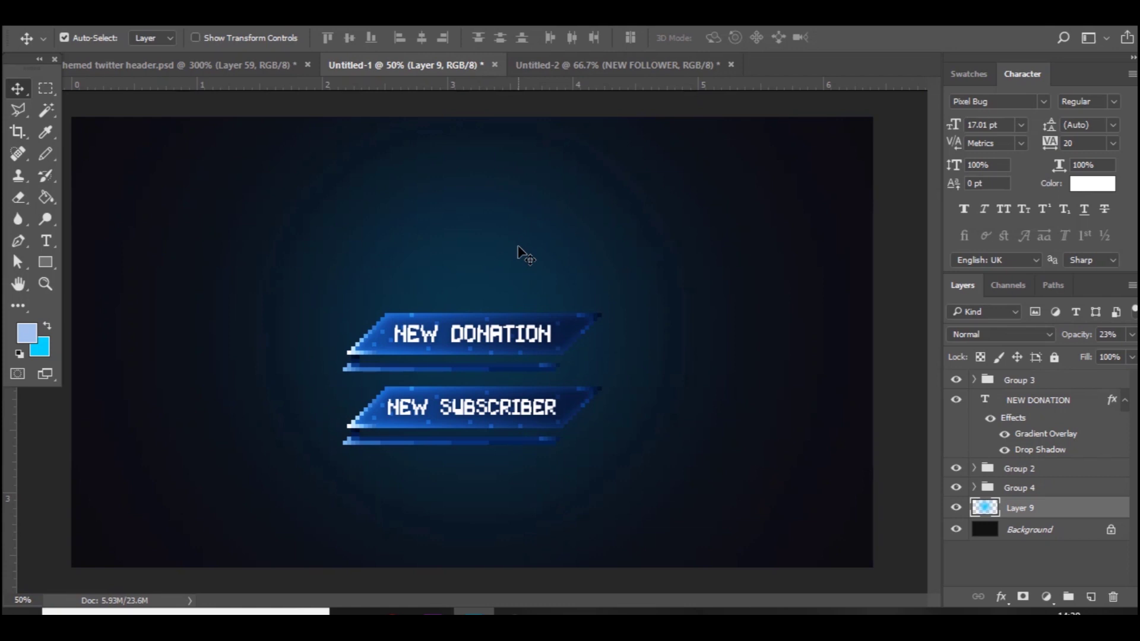